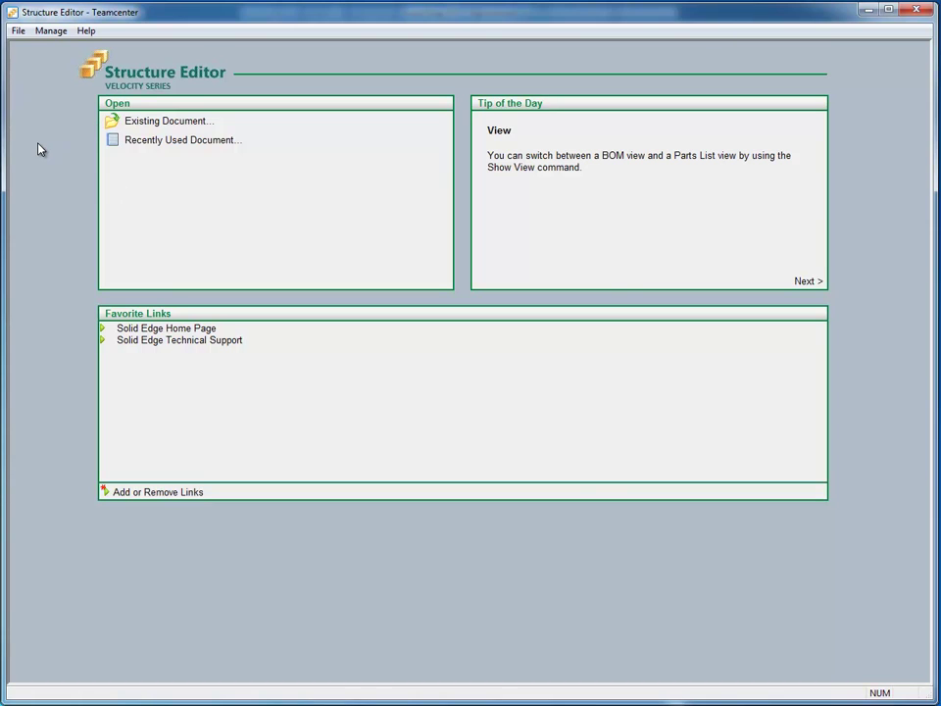
Step: Start a new untitled structure and select its empty top-level line
left_click(17, 30)
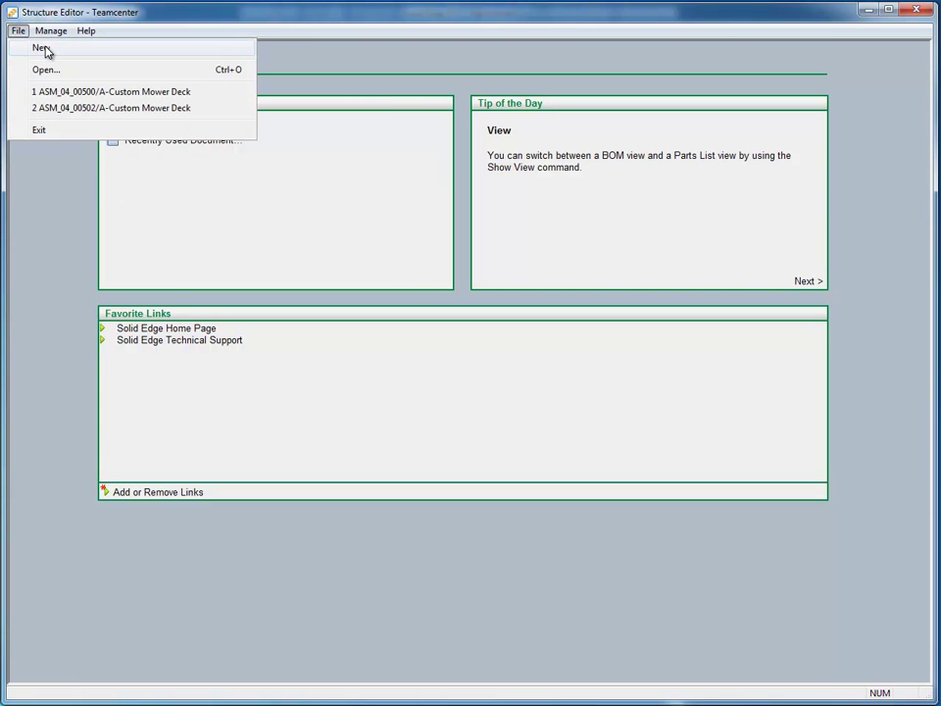
left_click(43, 48)
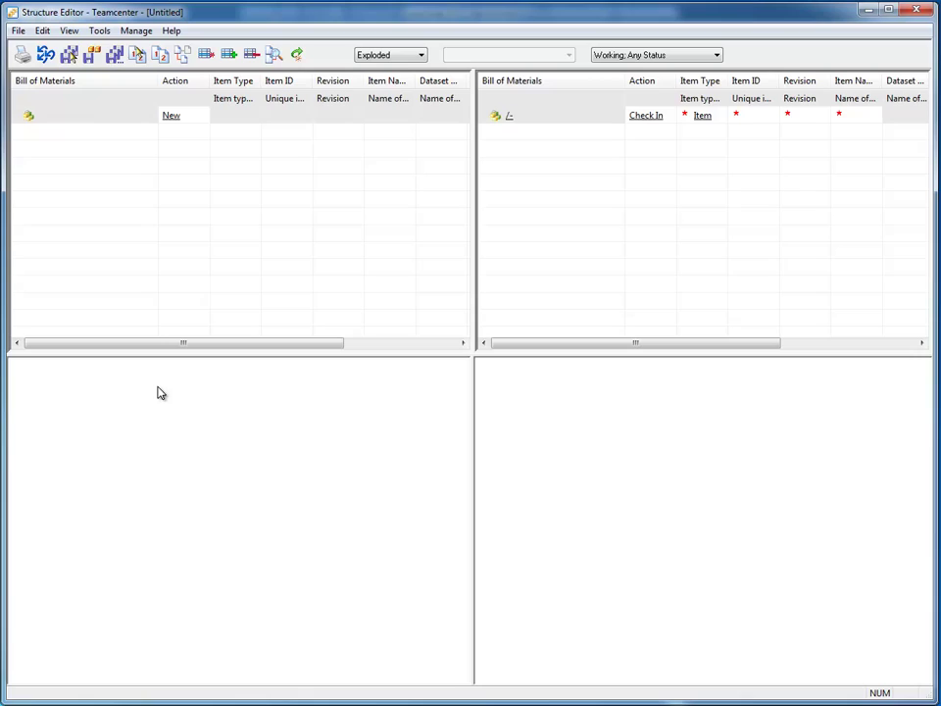
left_click(116, 119)
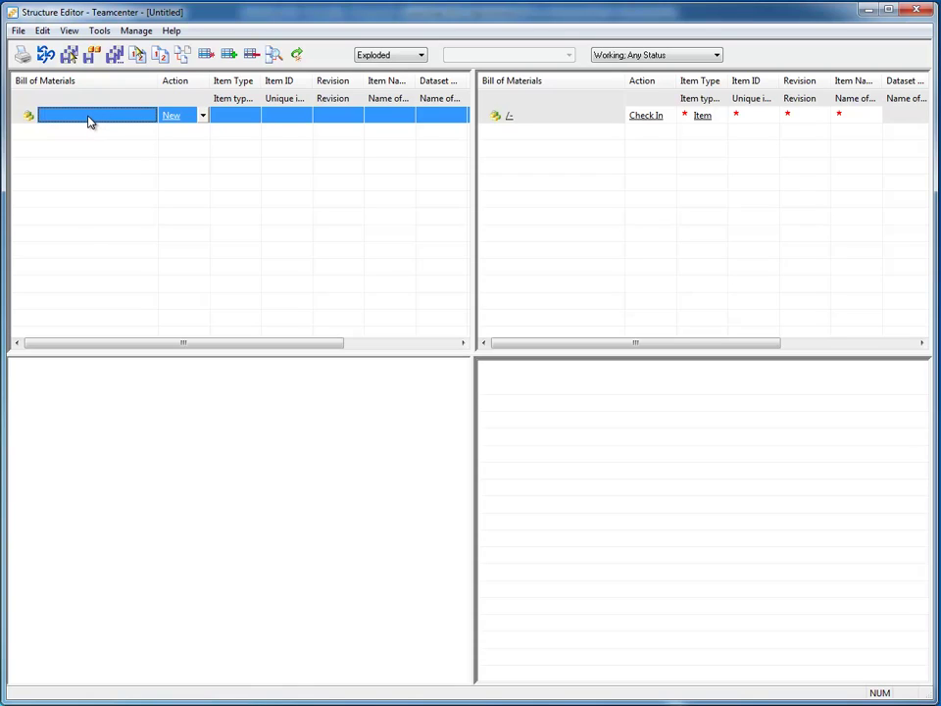
Step: Add two nested New items under the top line, then begin inserting an existing assembly
left_click(206, 54)
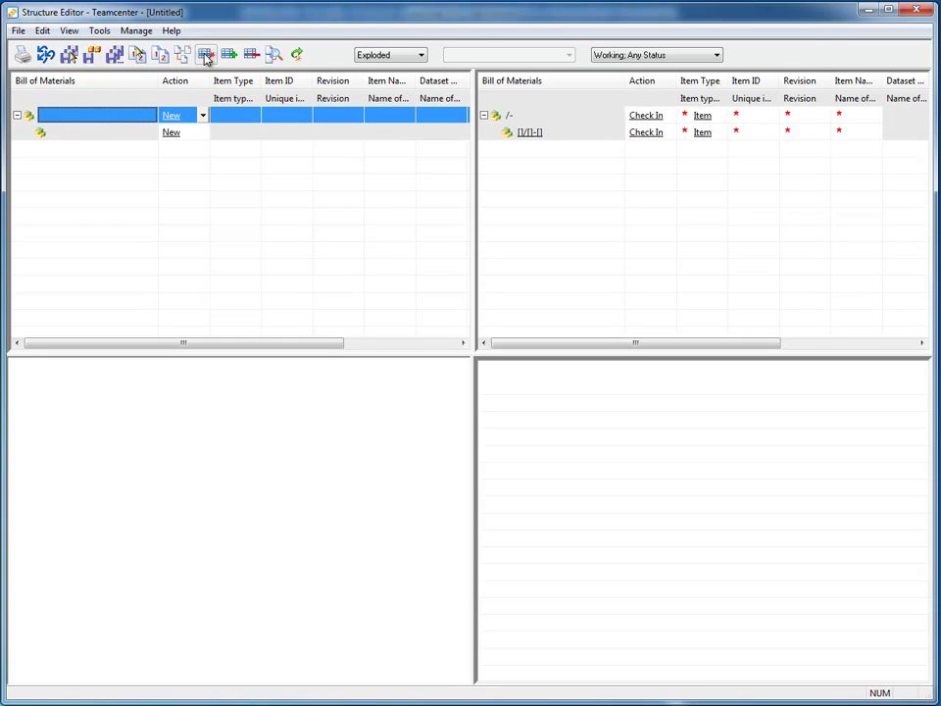
left_click(76, 134)
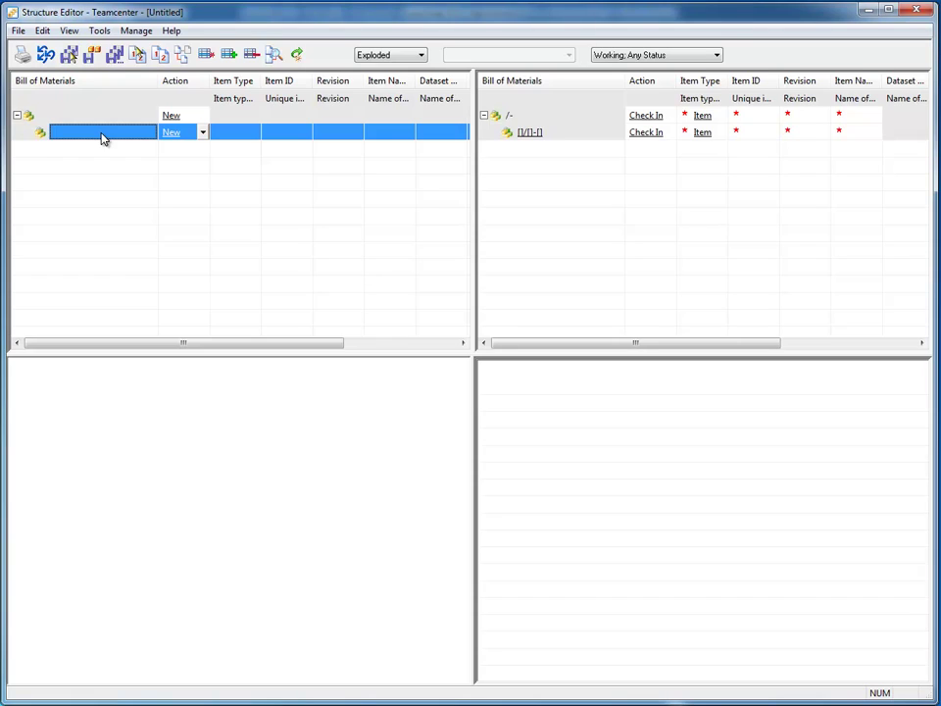
left_click(206, 55)
left_click(81, 150)
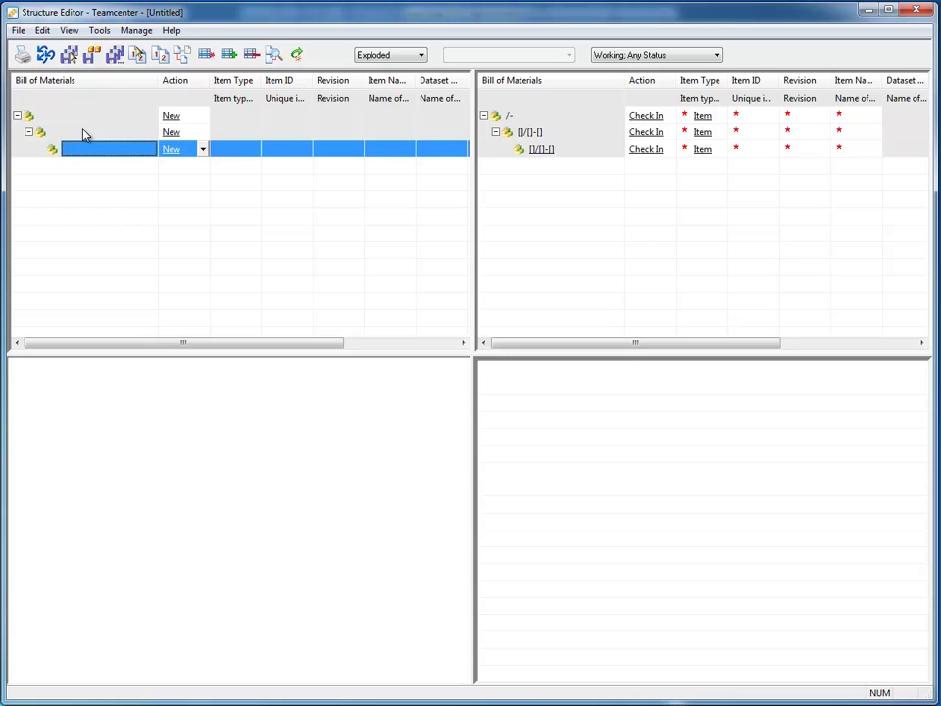
left_click(69, 135)
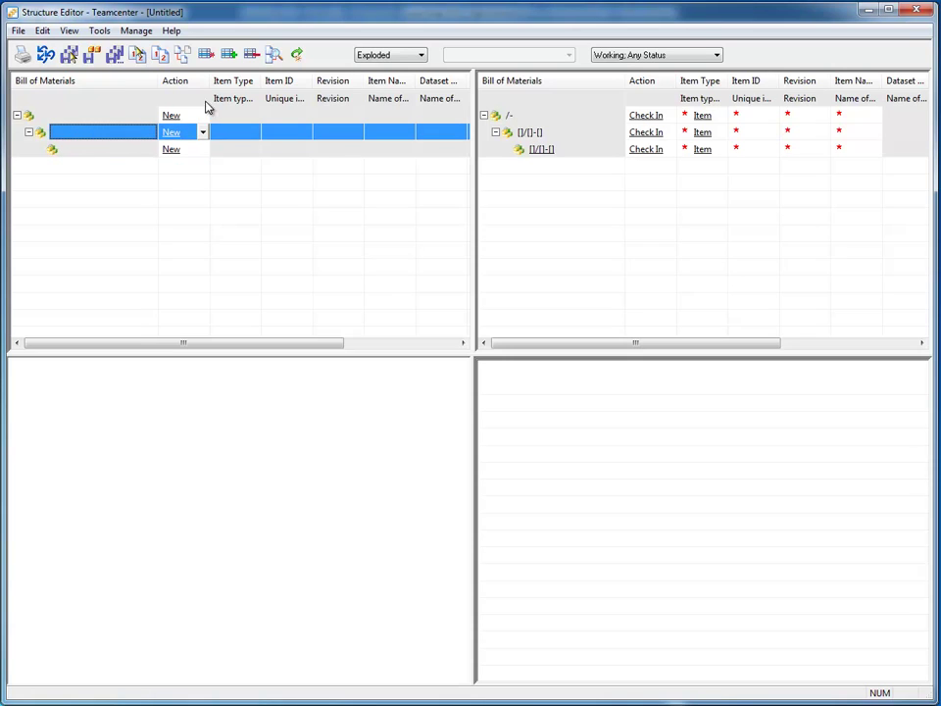
left_click(226, 55)
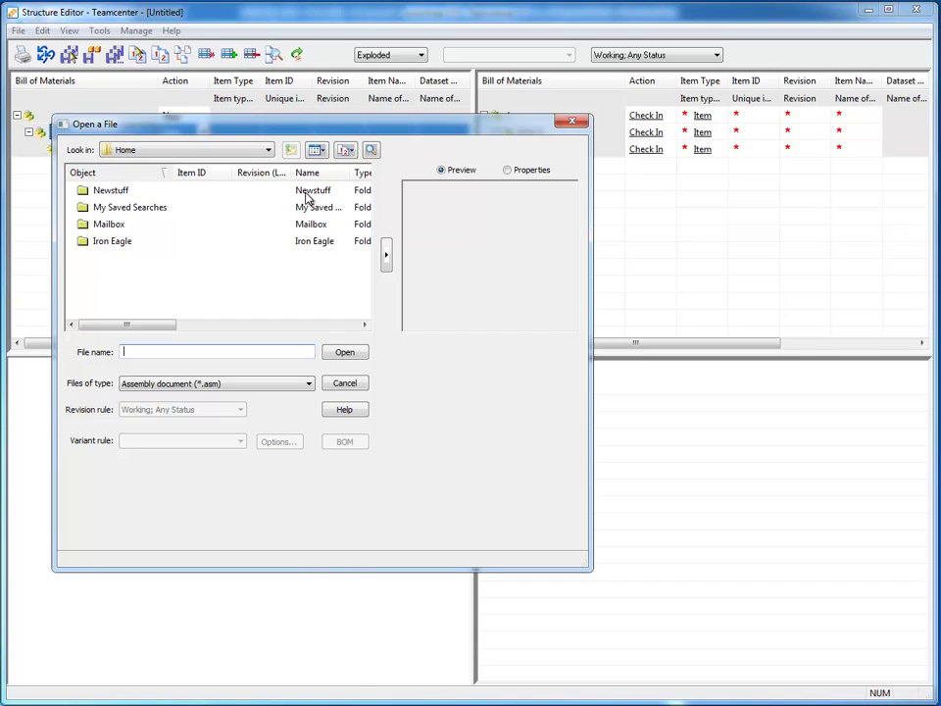
Step: Run a Part Number search for asm_05* to list the ASM_05 assemblies
left_click(370, 149)
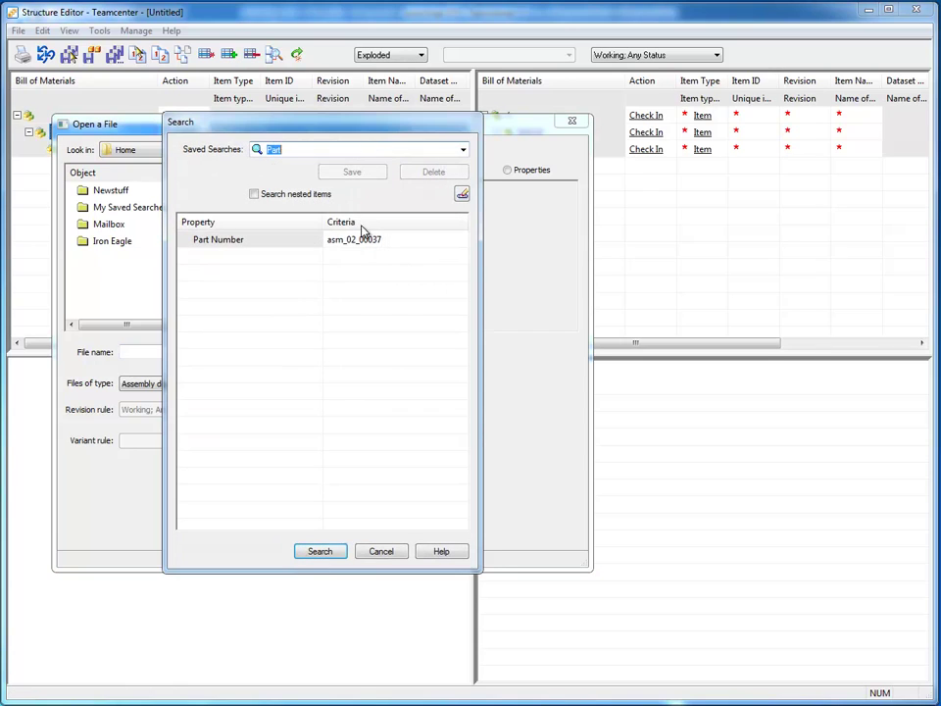
left_click(381, 245)
type("asm_")
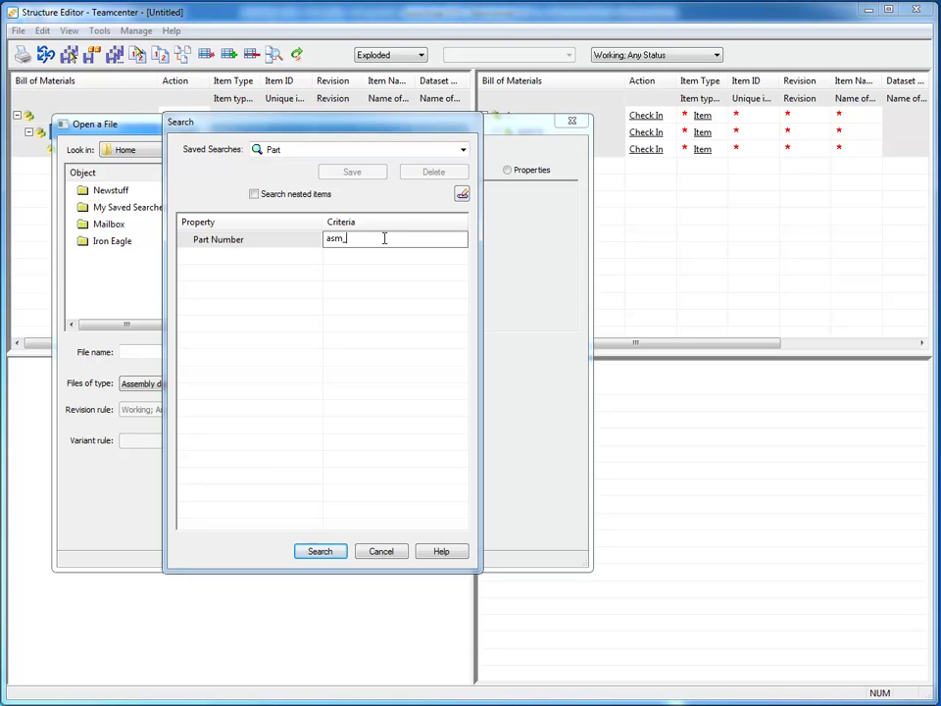
type("05*")
key("Return")
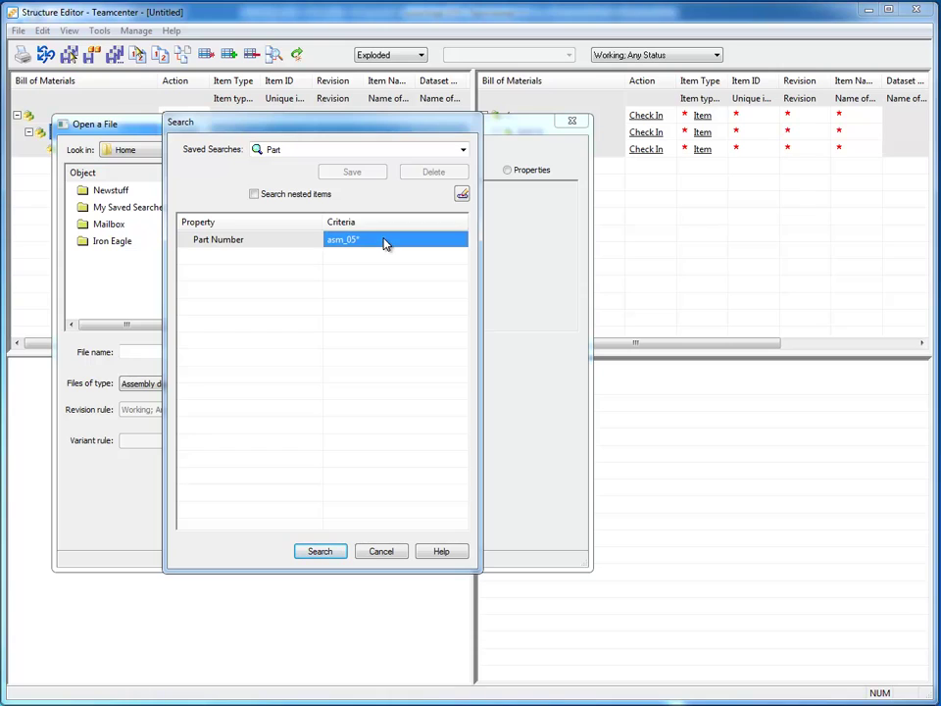
key("Return")
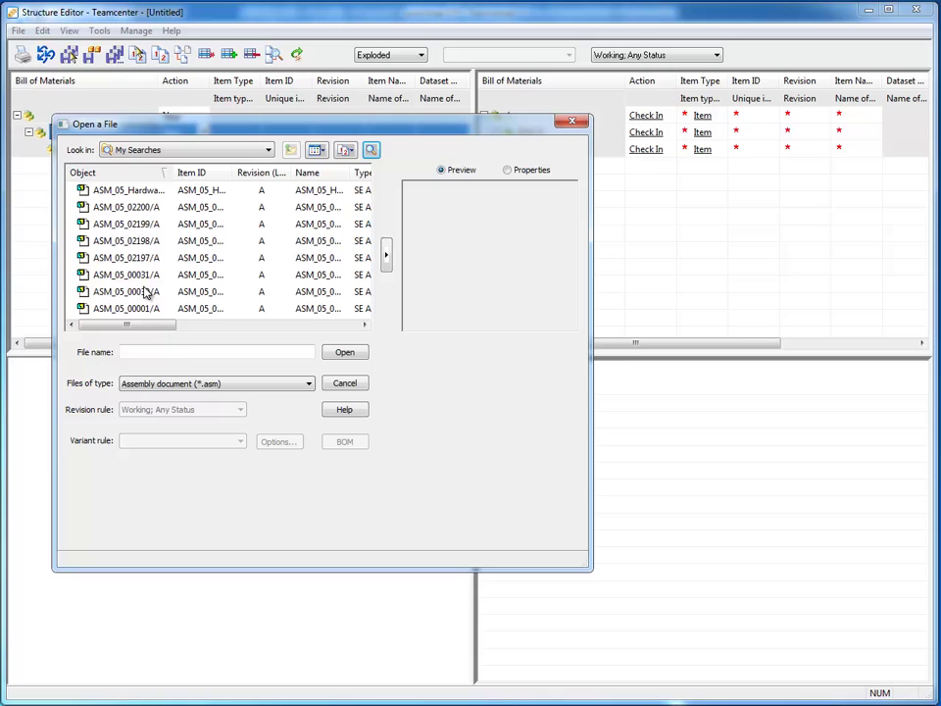
Step: Select ASM_05_00031/A and browse its revision and dataset in the Full list view
left_click(176, 275)
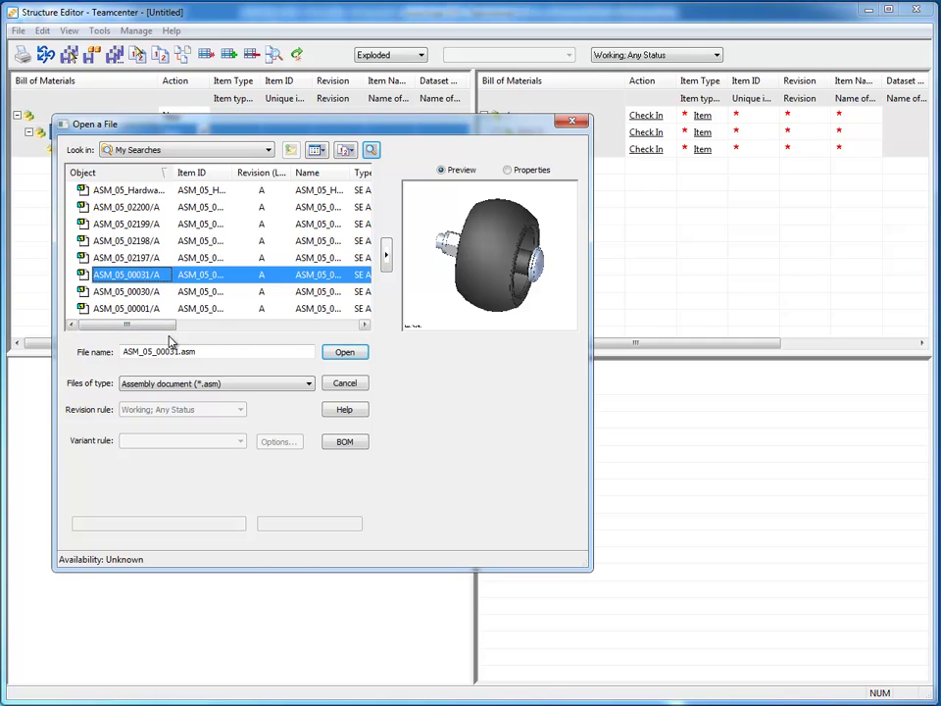
left_click_drag(157, 330, 349, 337)
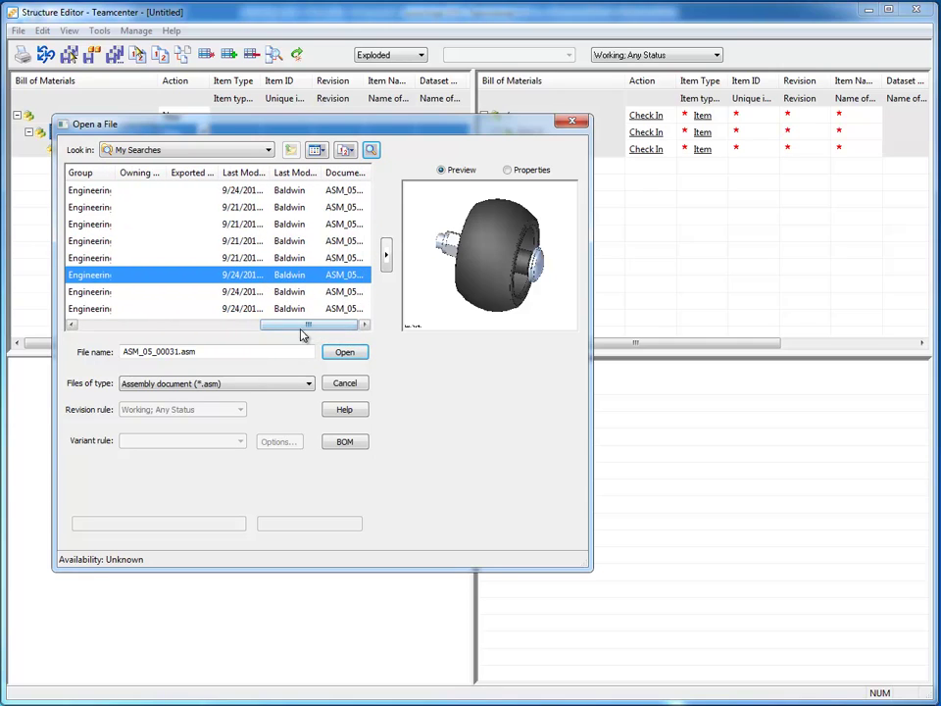
left_click_drag(300, 328, 110, 333)
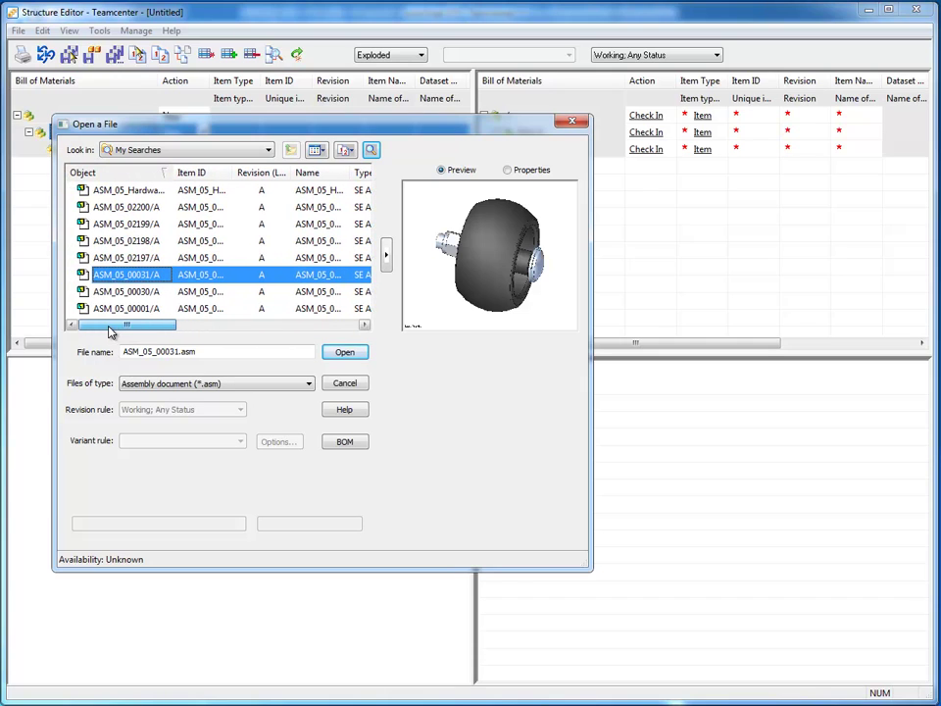
left_click(323, 153)
left_click(335, 169)
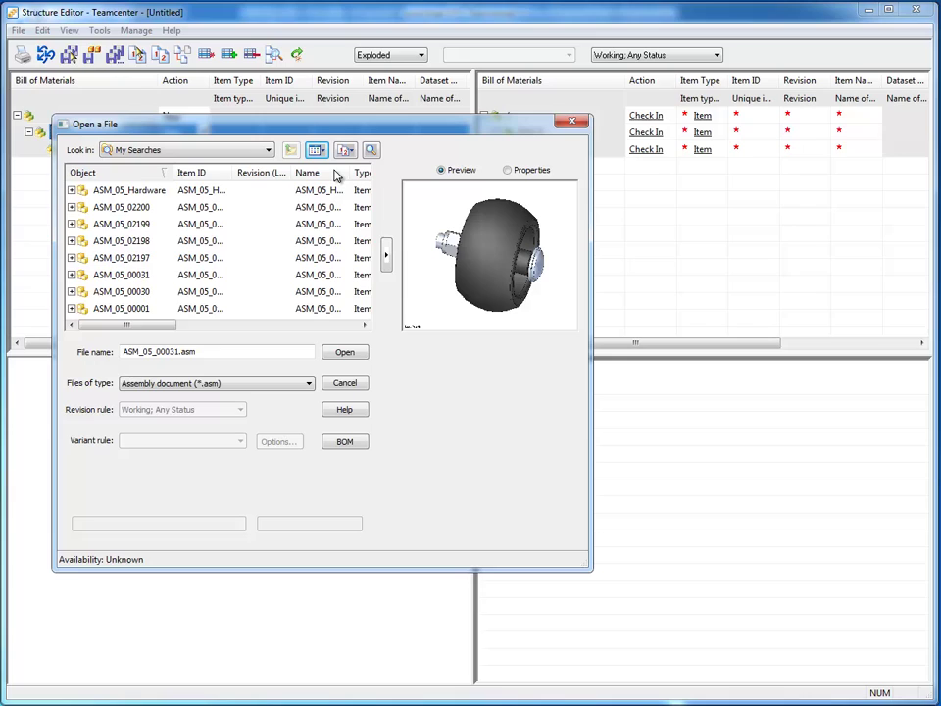
left_click(112, 276)
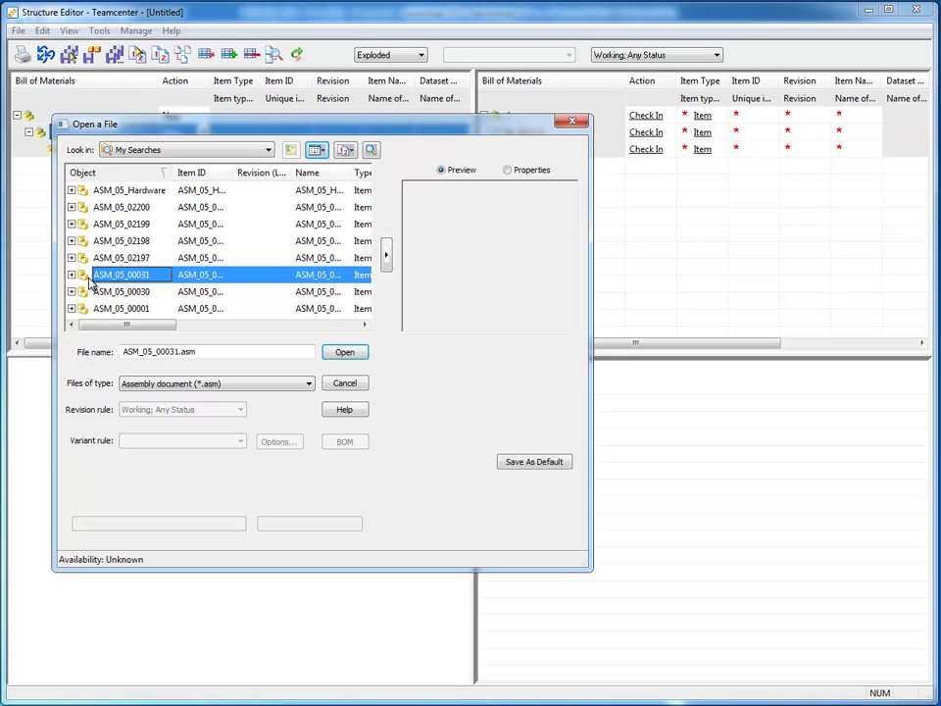
left_click(71, 276)
left_click(84, 292)
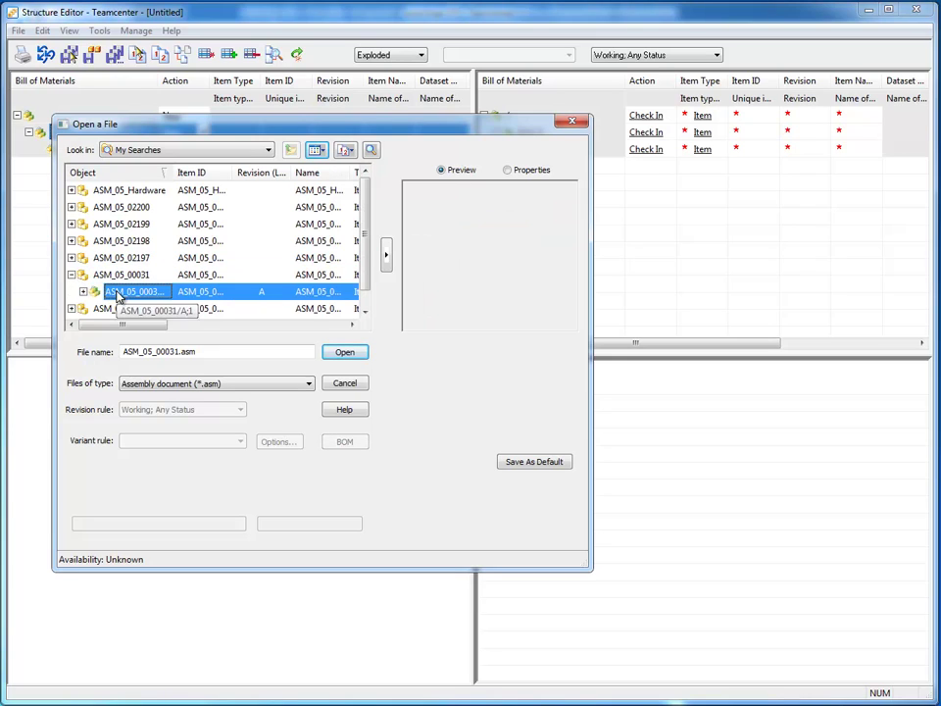
left_click(84, 292)
left_click(142, 309)
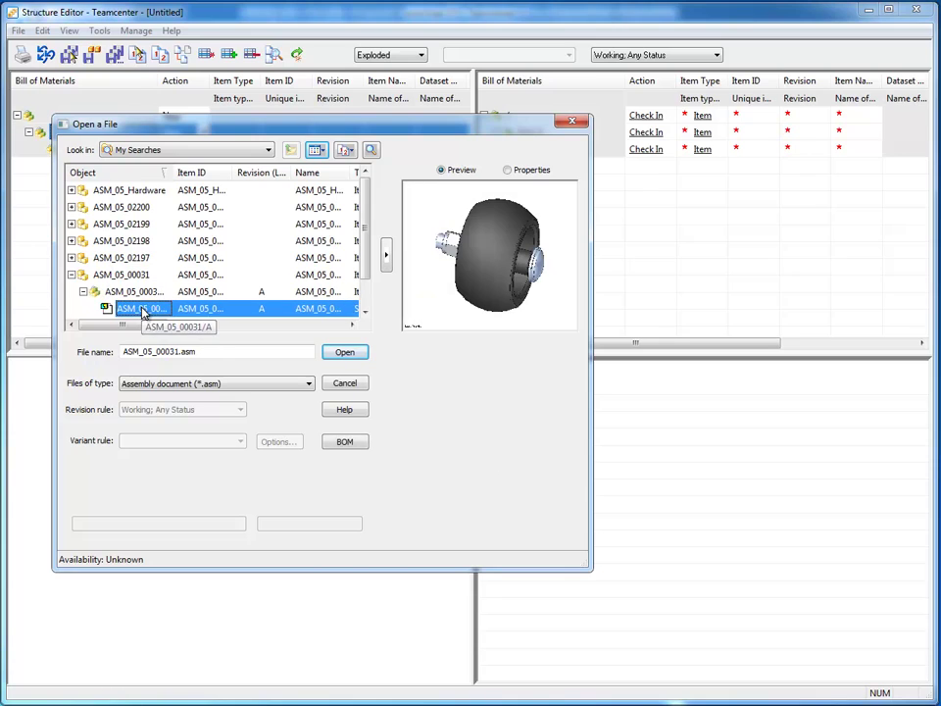
Step: Return to the Basic list view and insert ASM_05_00031/A into the structure
left_click(322, 150)
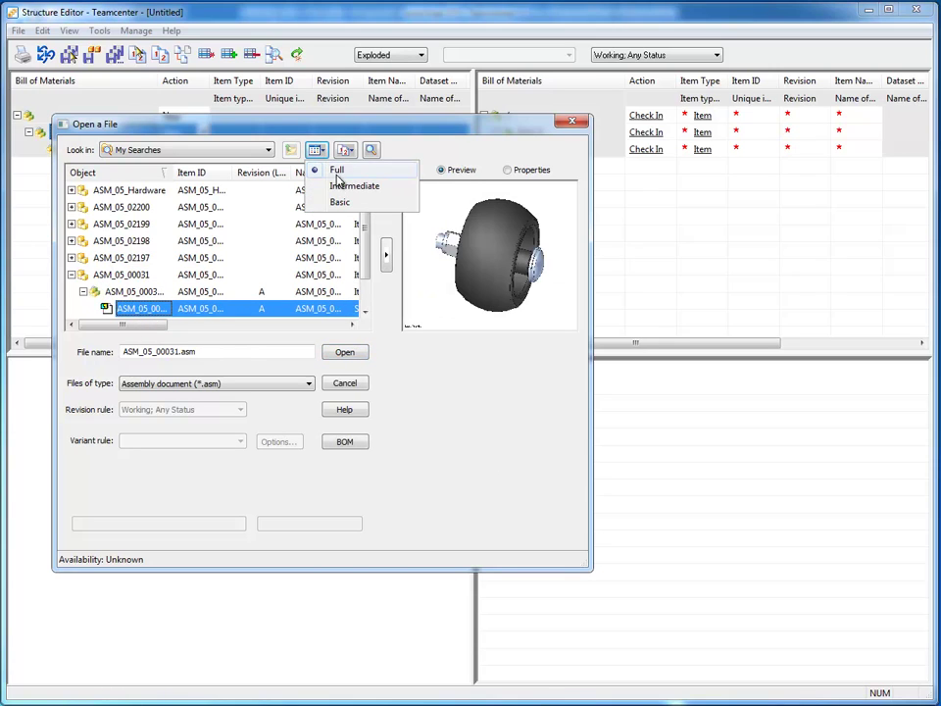
left_click(342, 203)
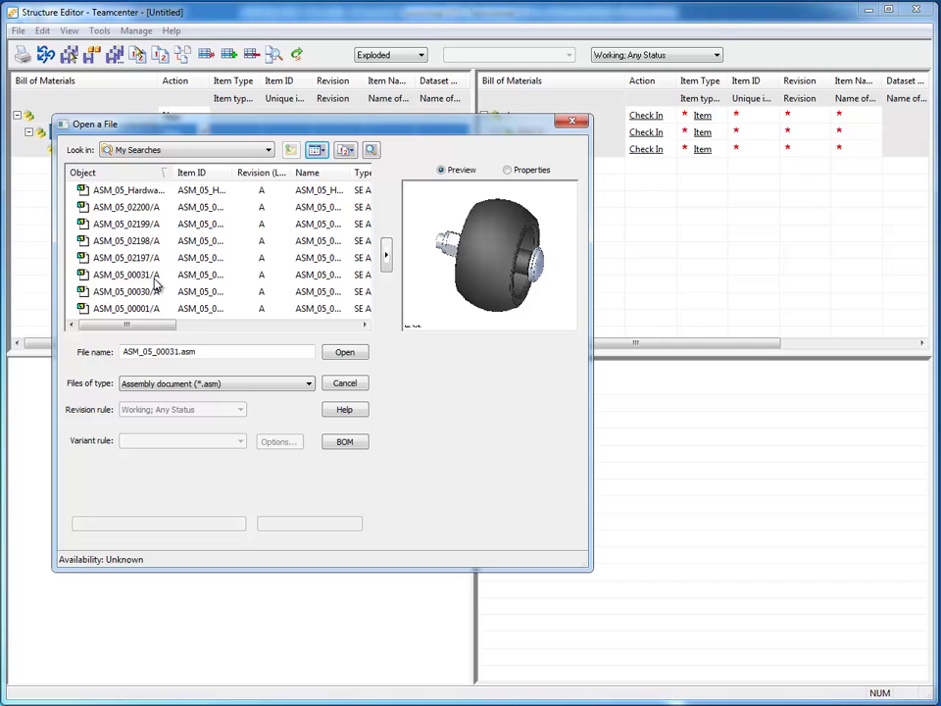
left_click(137, 277)
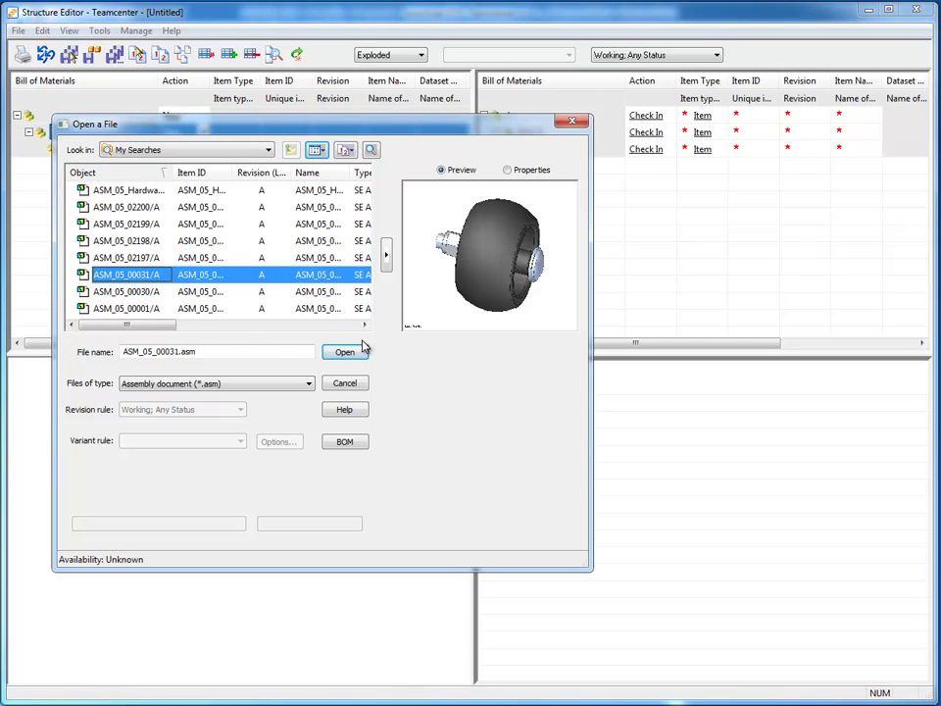
left_click(348, 353)
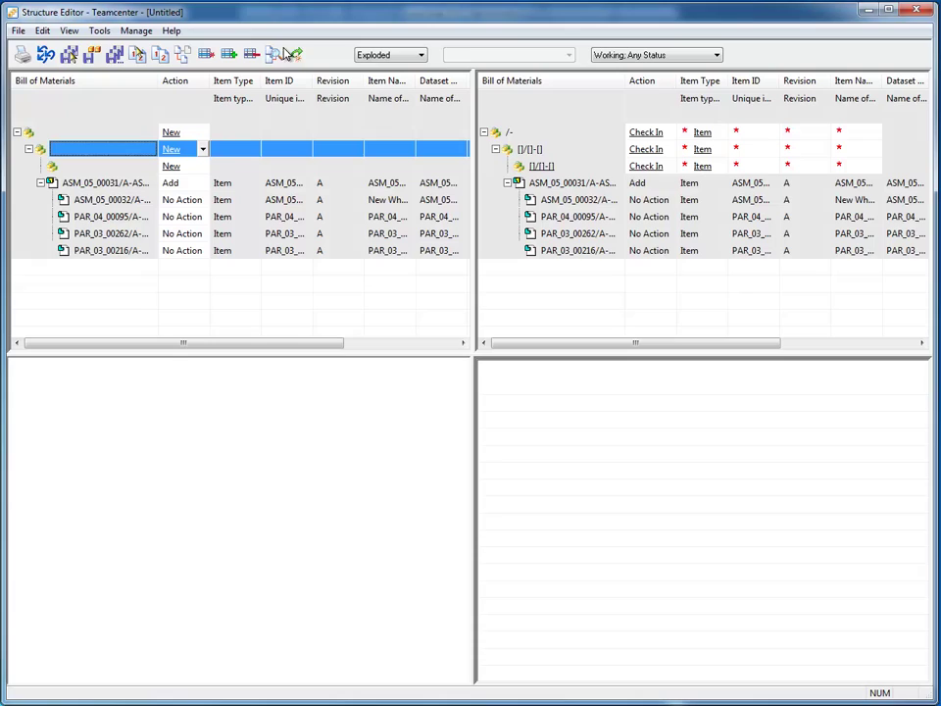
Step: Preview the ASM_05_00031 wheel assembly and its version 3 properties, then reselect the top line
left_click(74, 132)
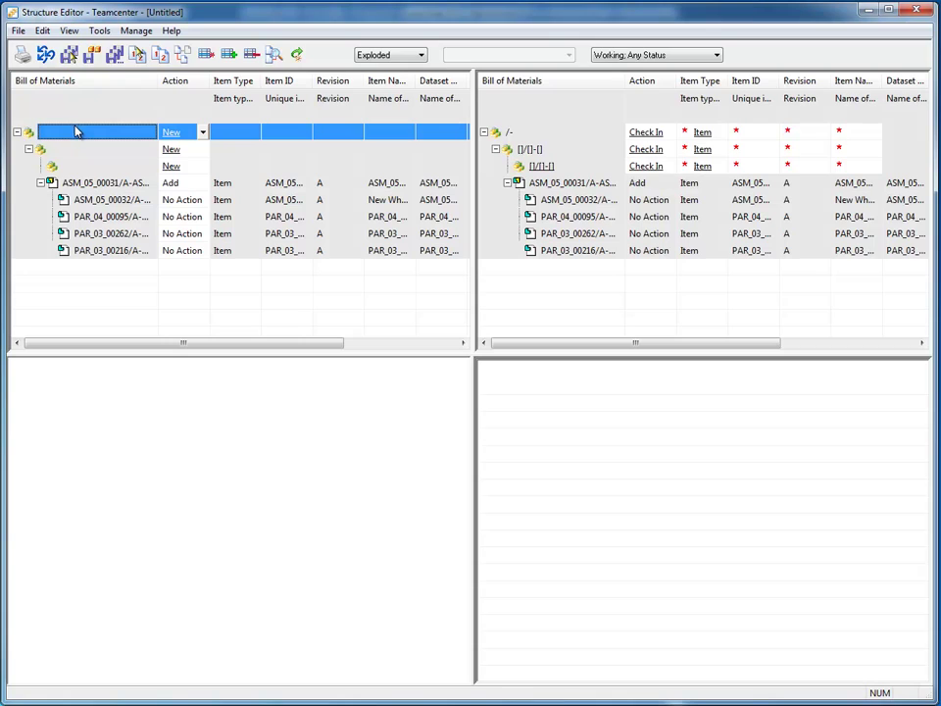
left_click(52, 152)
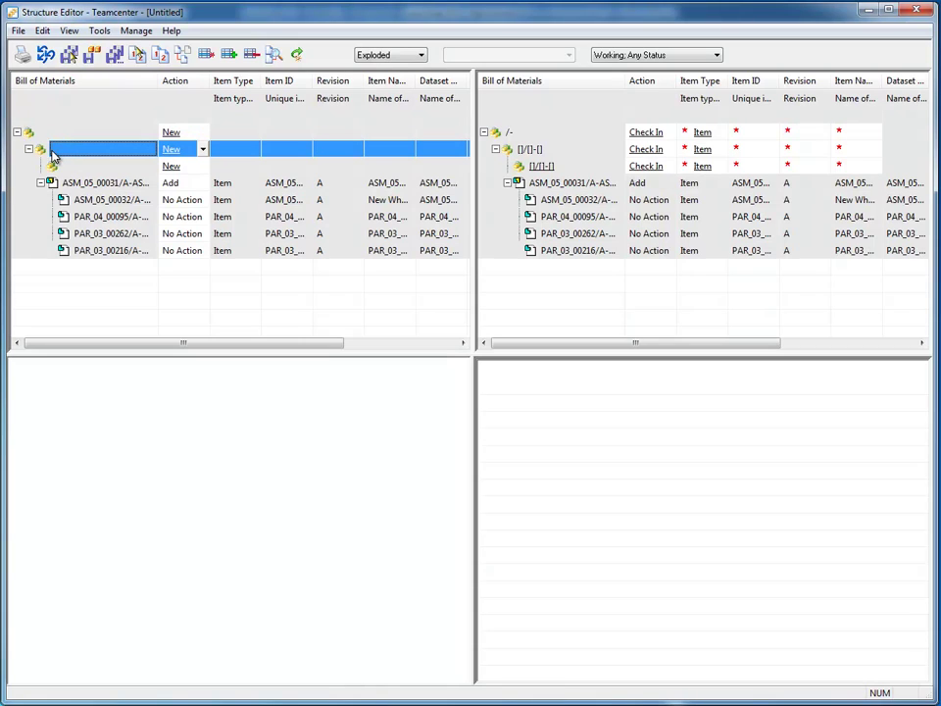
left_click(65, 184)
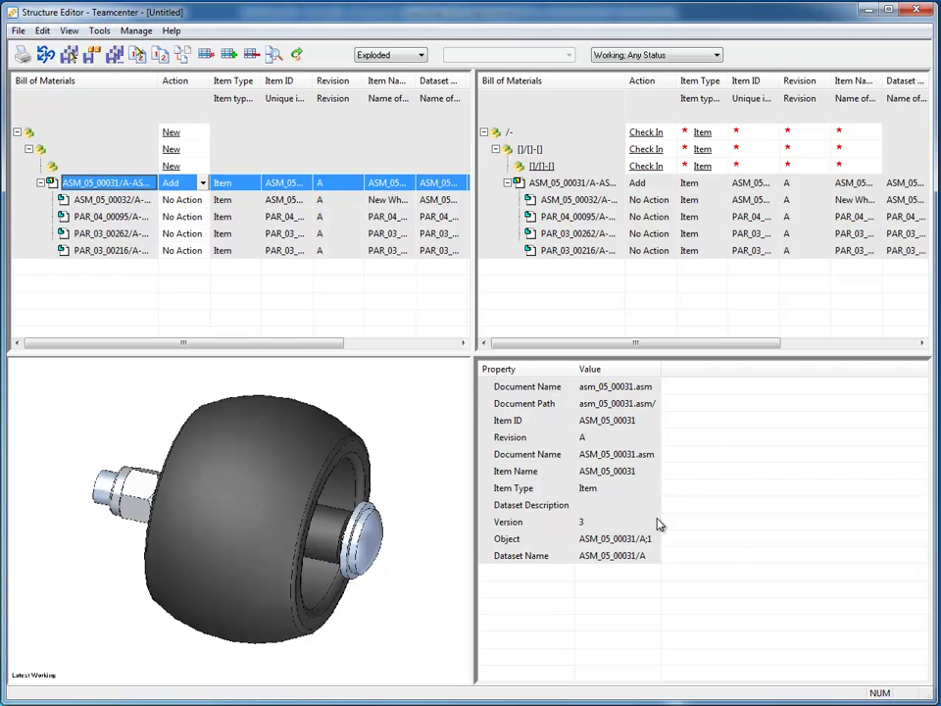
left_click(135, 166)
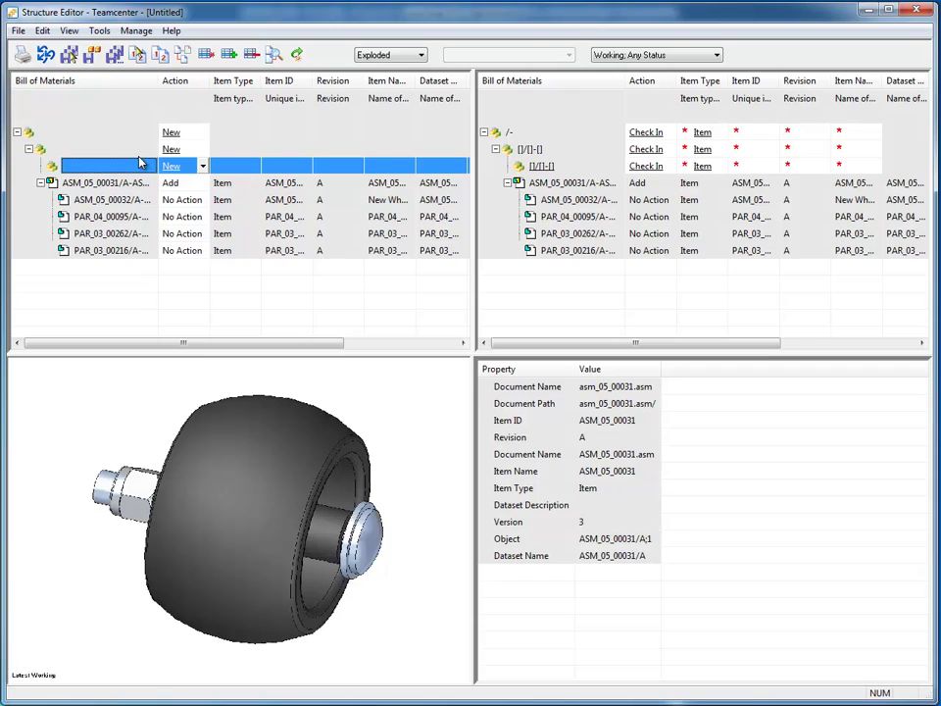
left_click(68, 135)
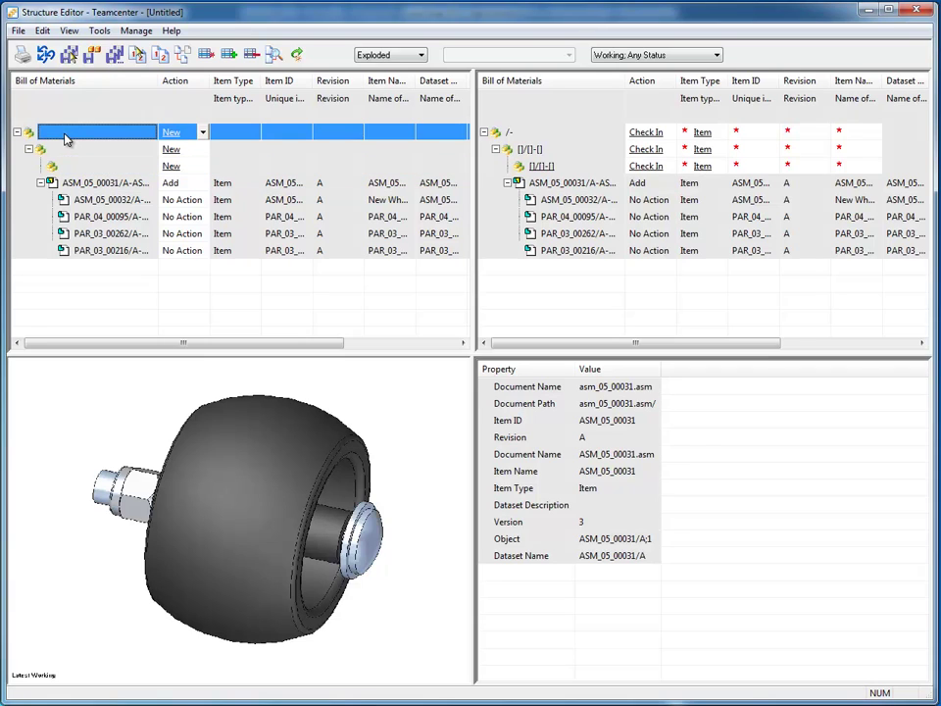
Step: Rerun the asm_05* search and insert ASM_05_00001/A into the structure
left_click(229, 56)
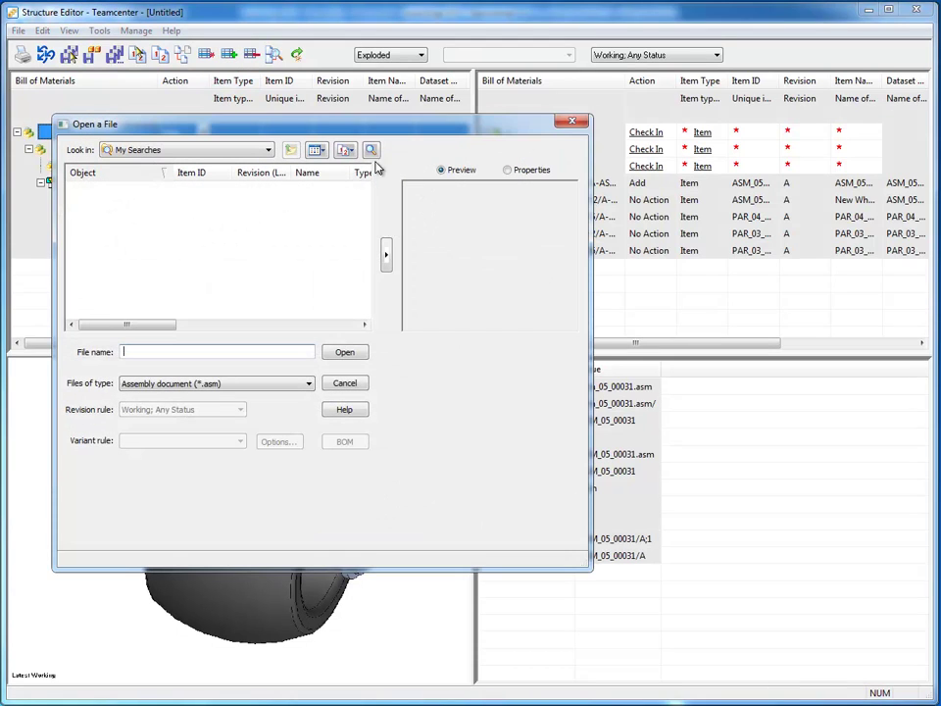
left_click(370, 149)
left_click(375, 242)
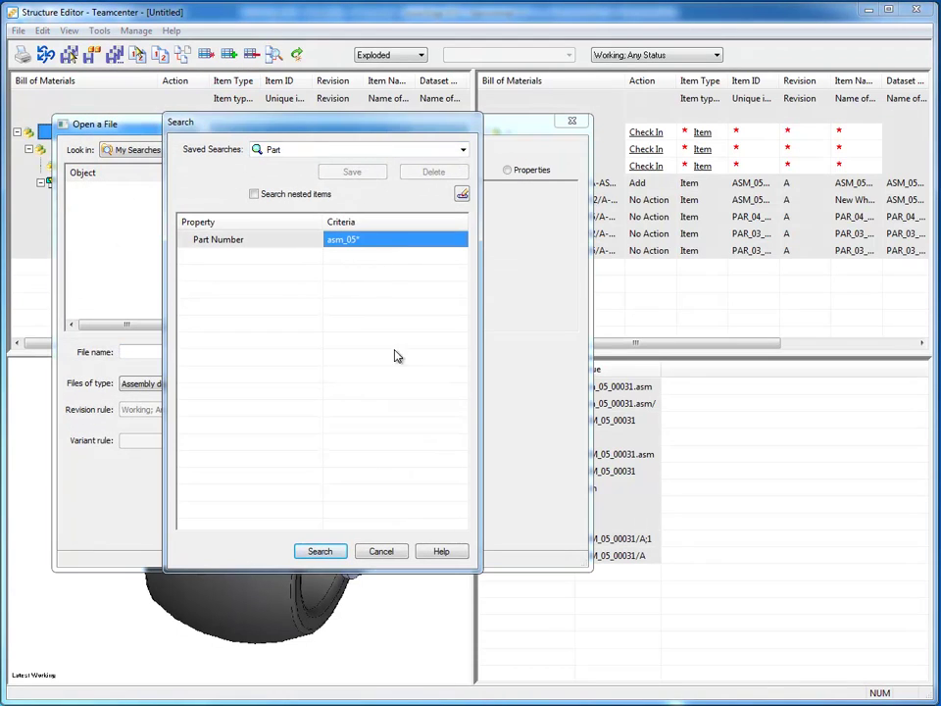
left_click(334, 552)
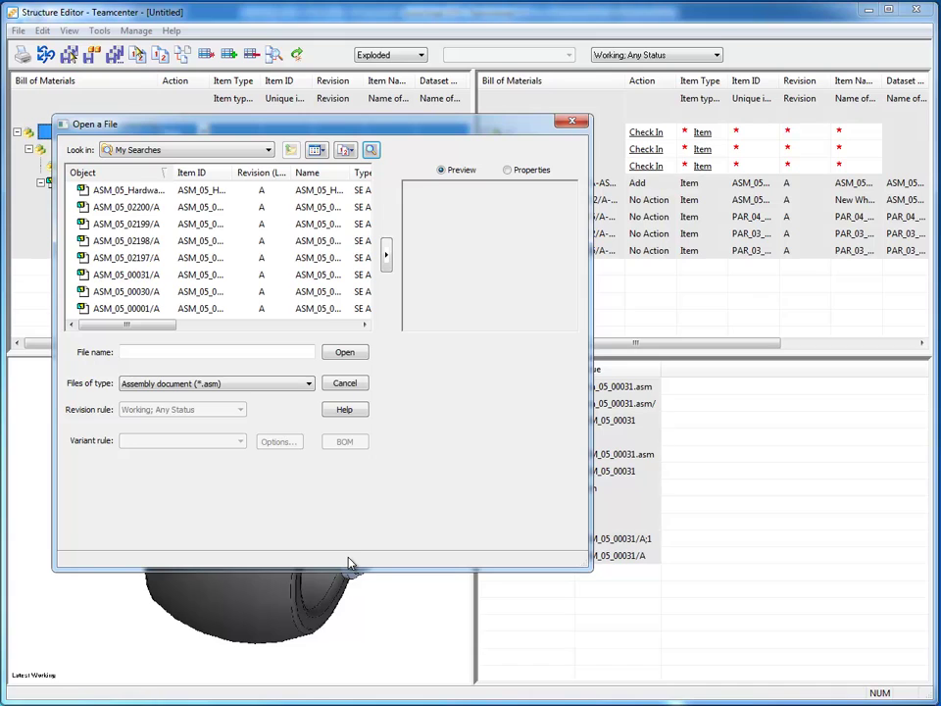
left_click(140, 311)
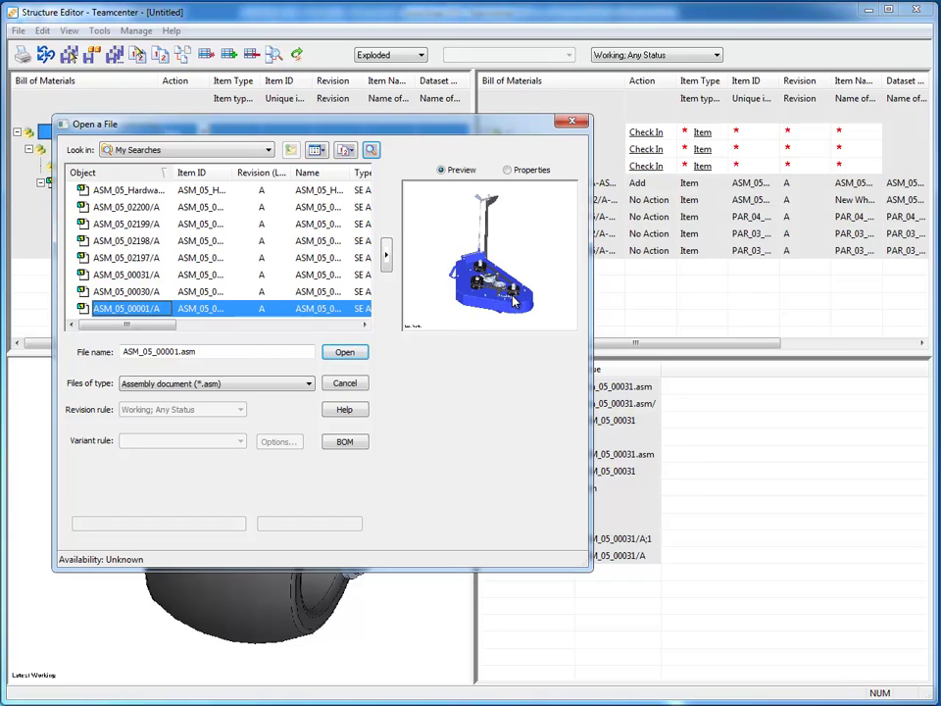
left_click(343, 354)
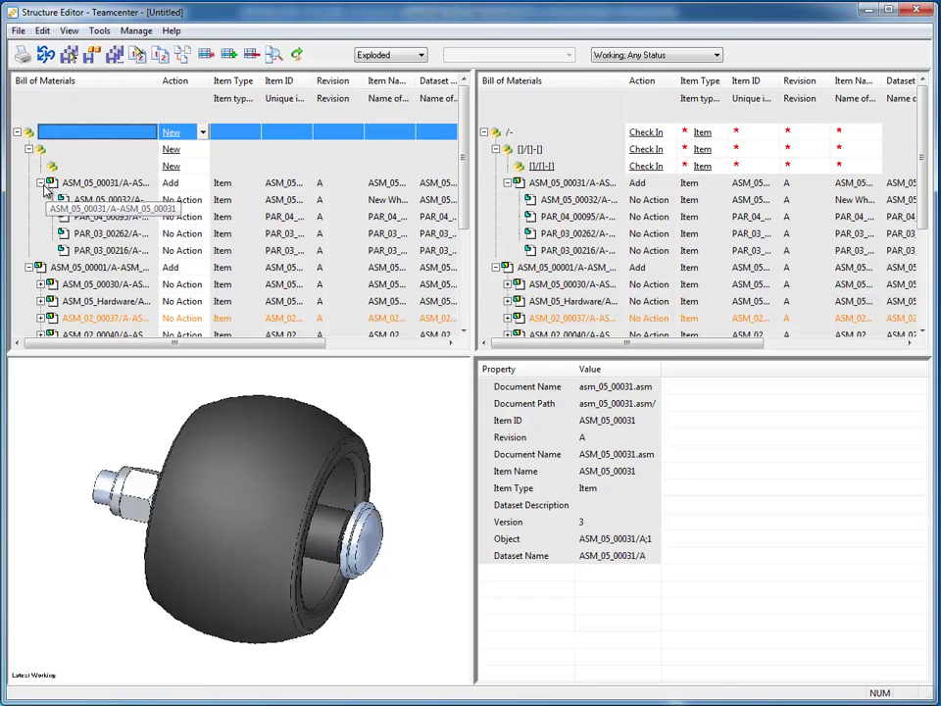
Step: Collapse the ASM_05_00031 branch and select the ASM_05_00001 deck assembly, scrolling its columns
double_click(75, 184)
left_click(78, 201)
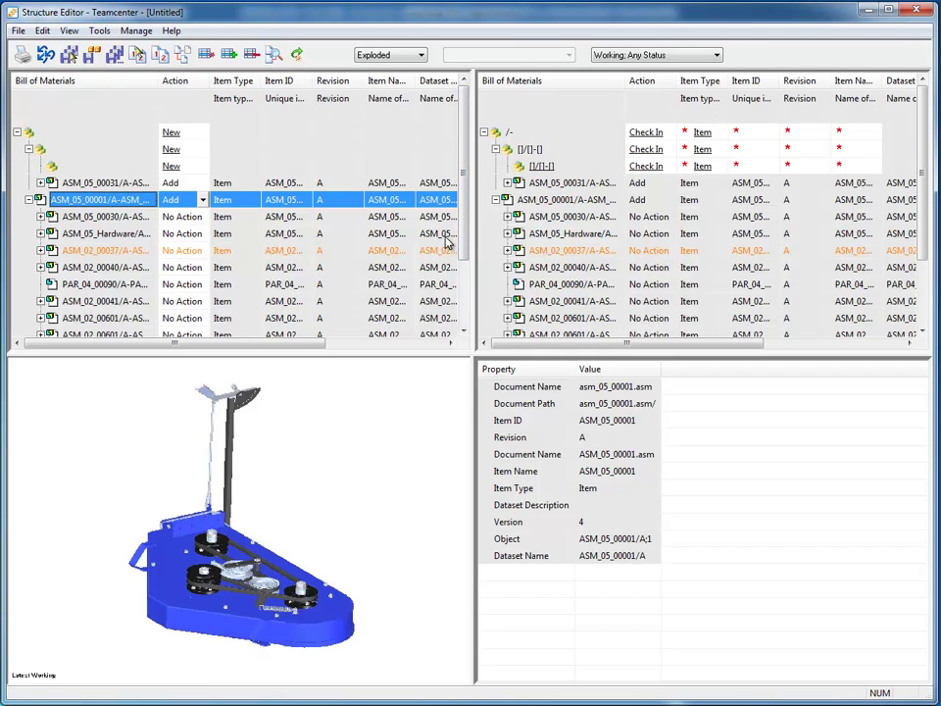
scroll(467, 249, "down", 1)
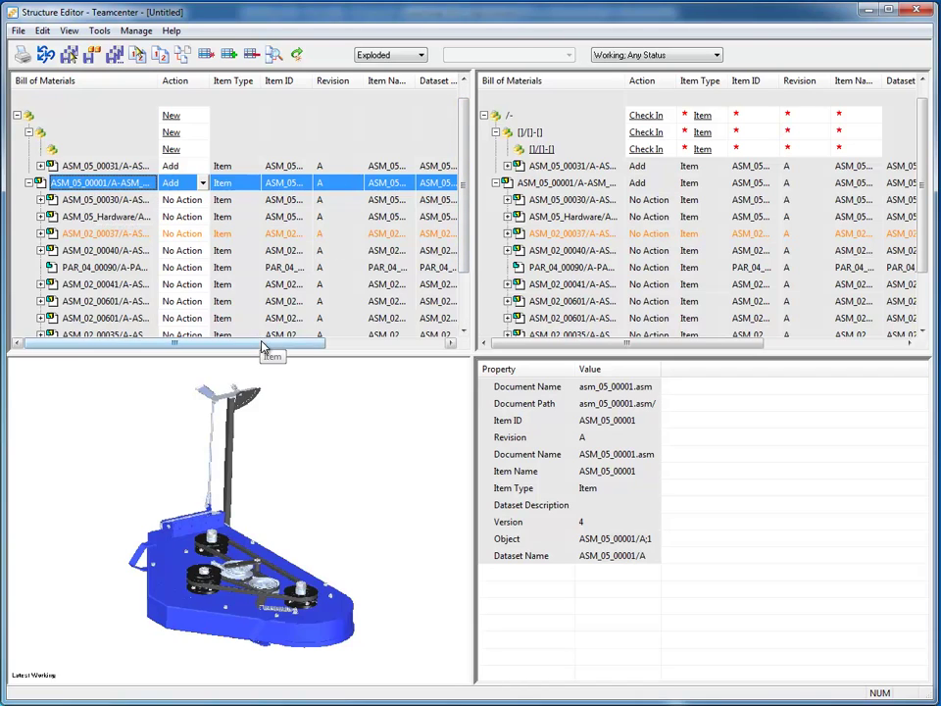
left_click_drag(263, 348, 422, 344)
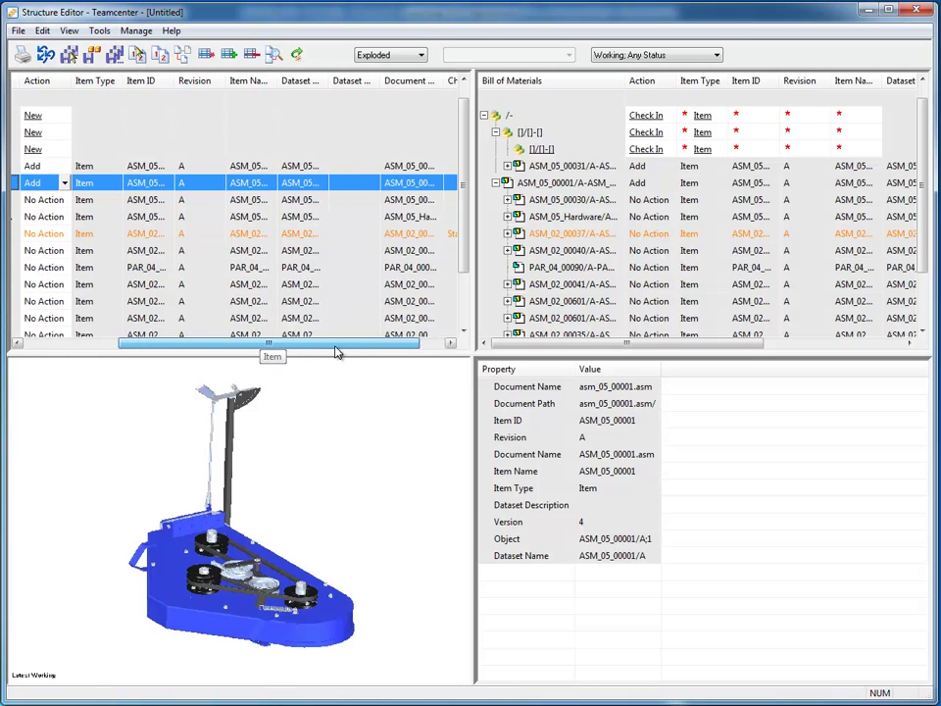
left_click_drag(337, 353, 278, 345)
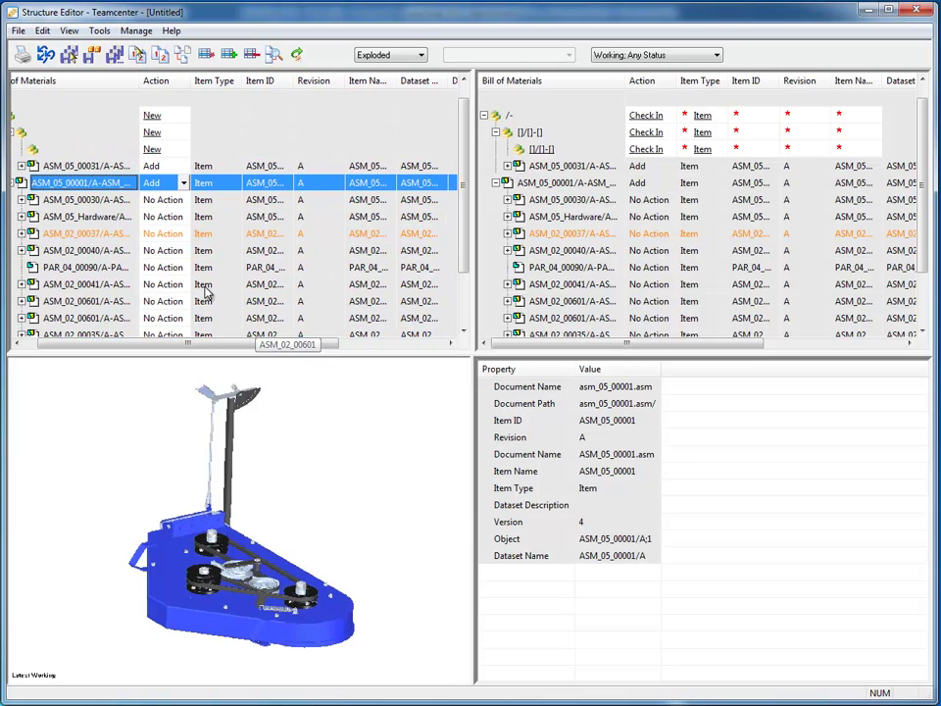
Step: Preview subassembly ASM_02_00037, a pulley arm with spring, and briefly show its parts
left_click(92, 237)
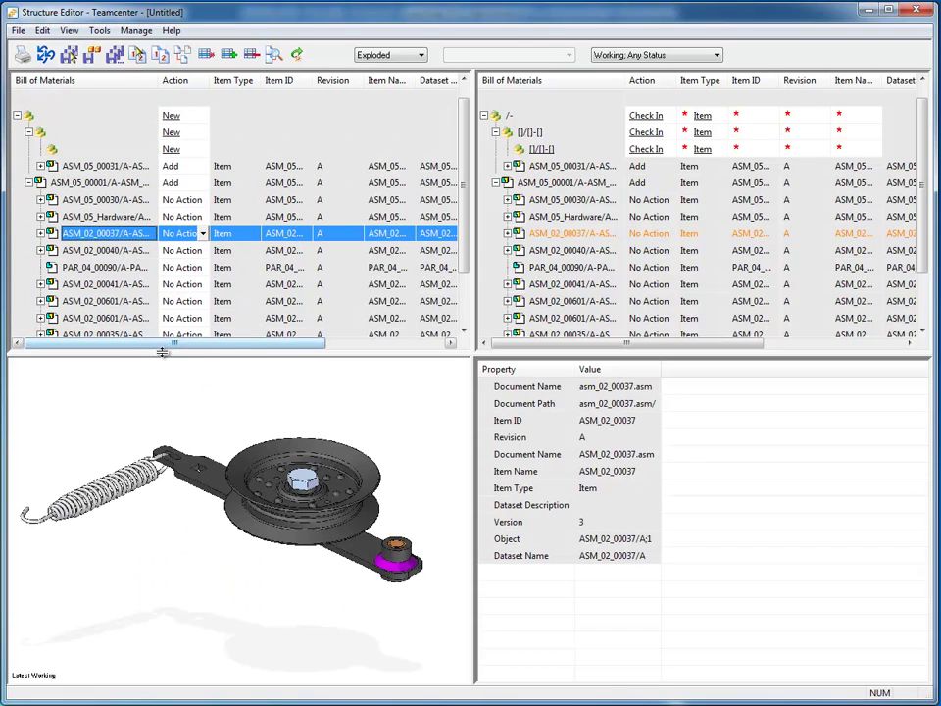
left_click_drag(191, 345, 325, 352)
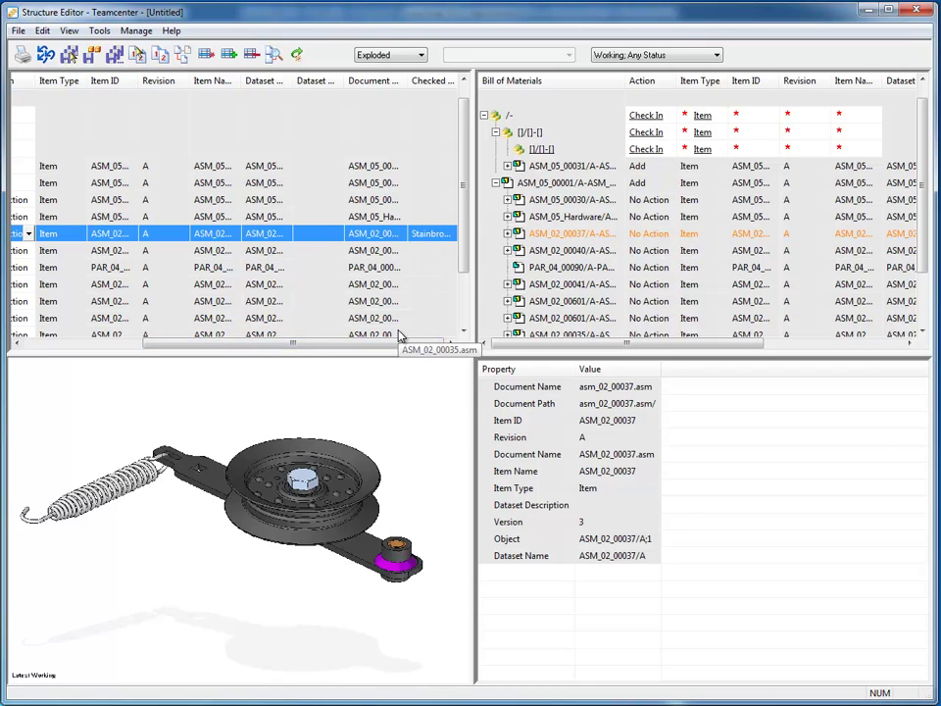
left_click_drag(399, 344, 252, 353)
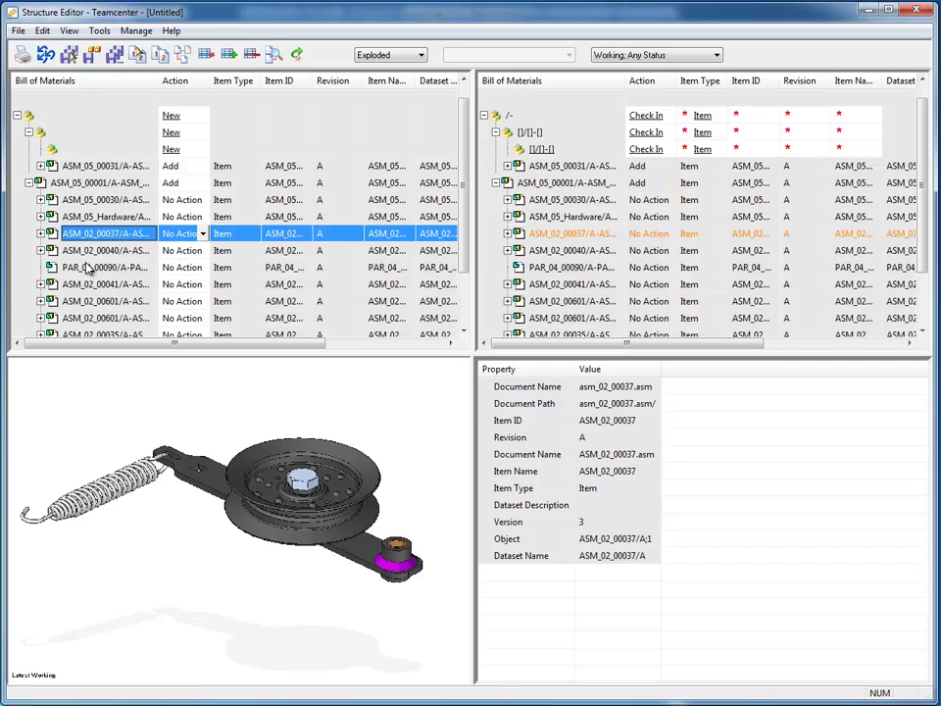
left_click(40, 234)
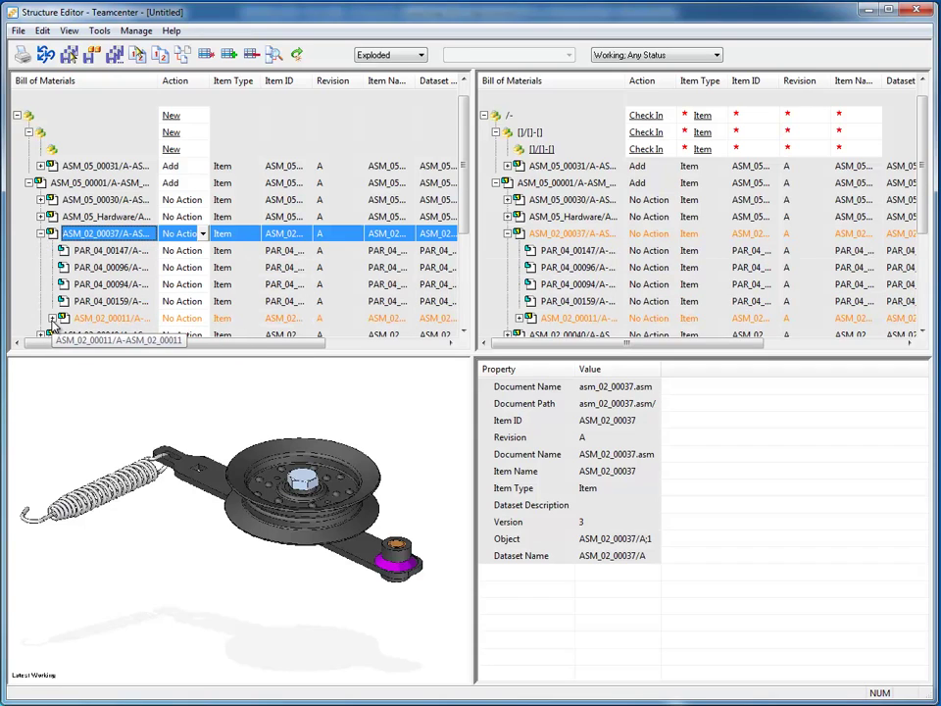
left_click(40, 233)
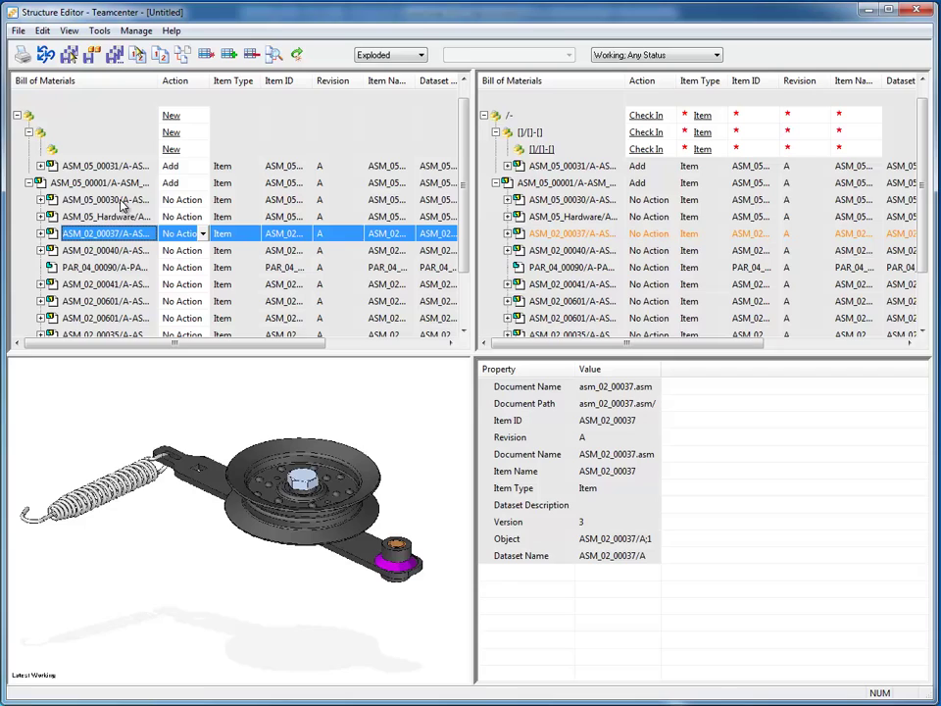
left_click(29, 184)
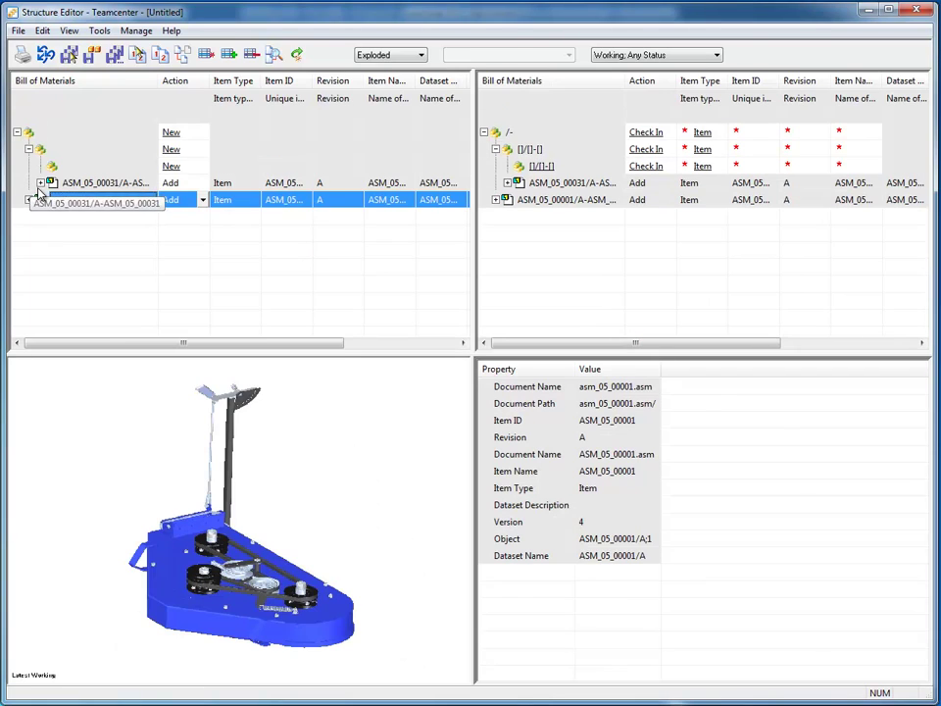
left_click(45, 185)
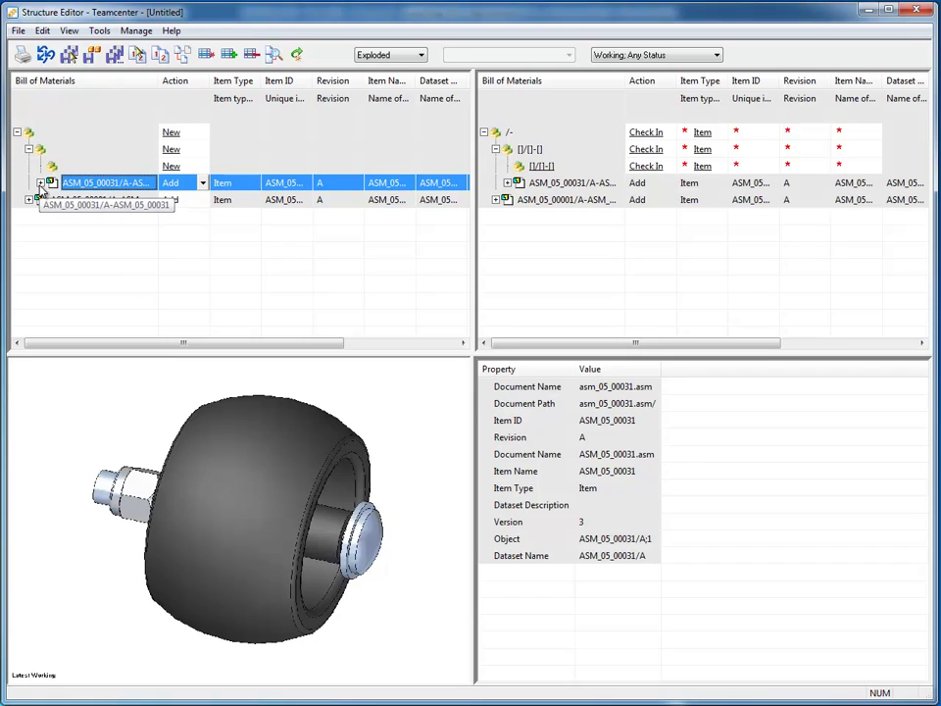
left_click(203, 183)
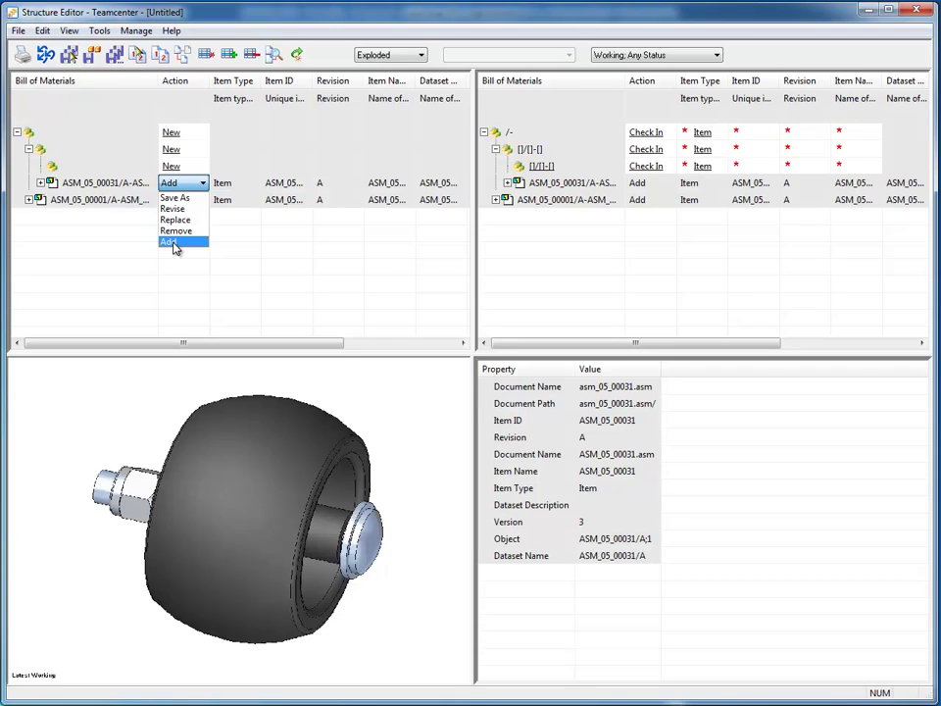
left_click(535, 294)
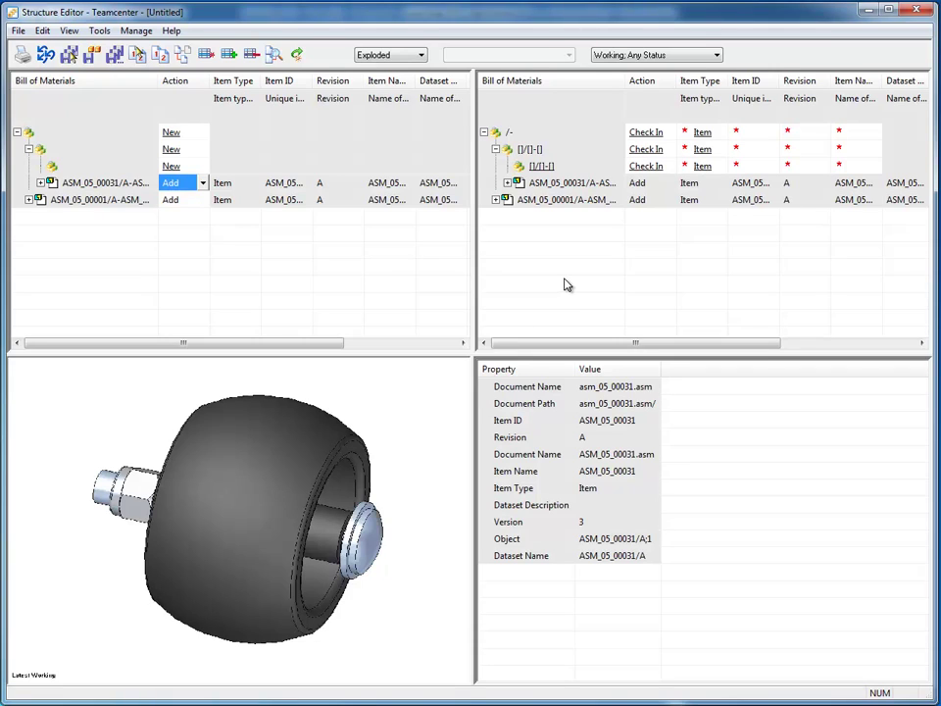
Step: Assign the top row's item ID as an SE Assembly file located in Plano, Texas
right_click(763, 139)
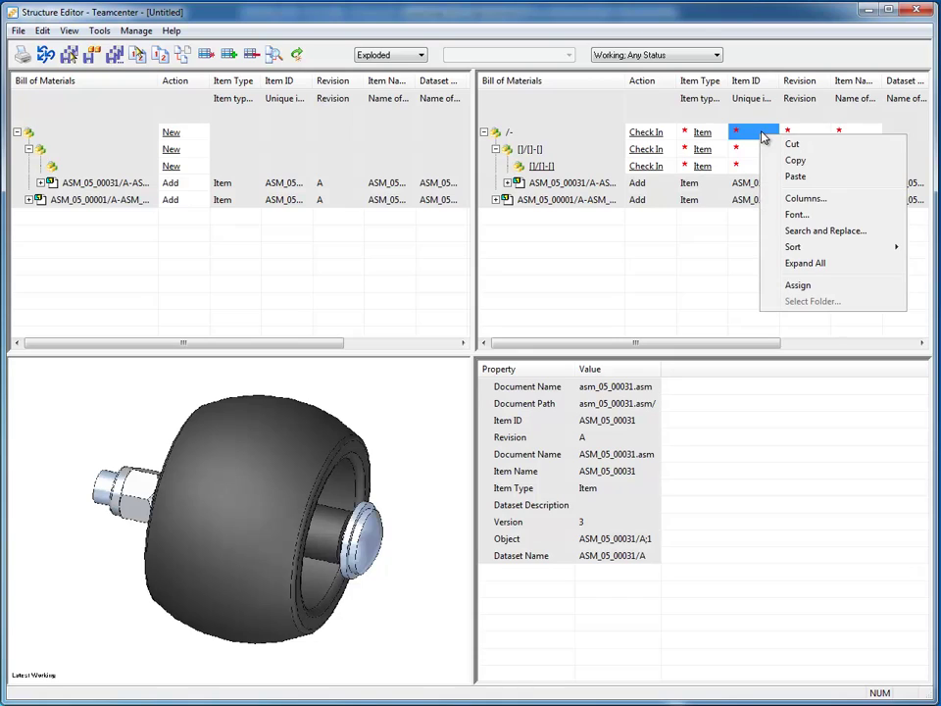
left_click(798, 285)
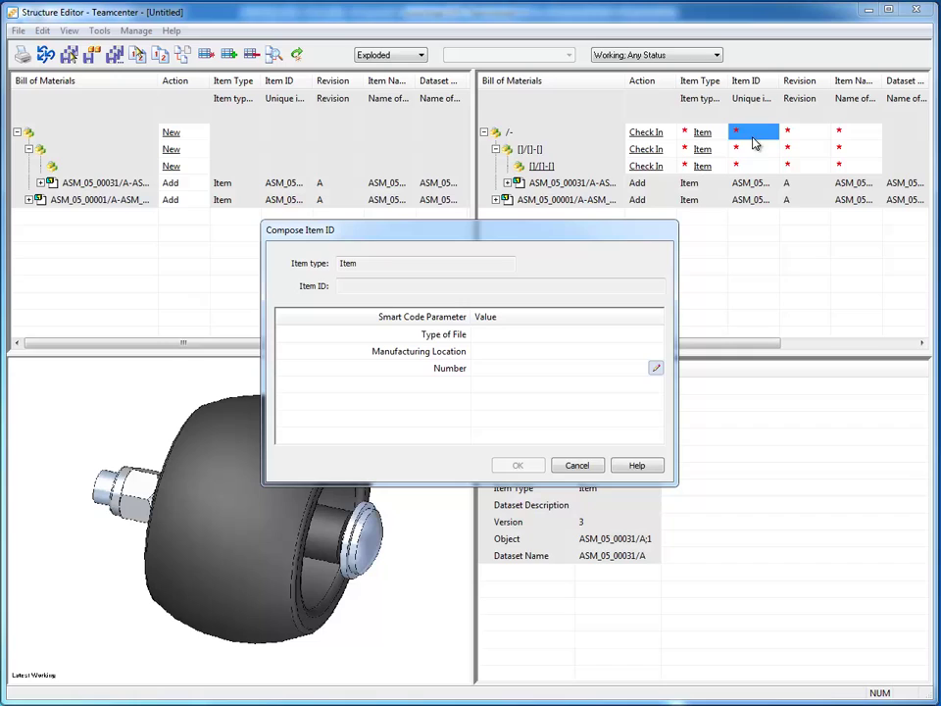
left_click(479, 336)
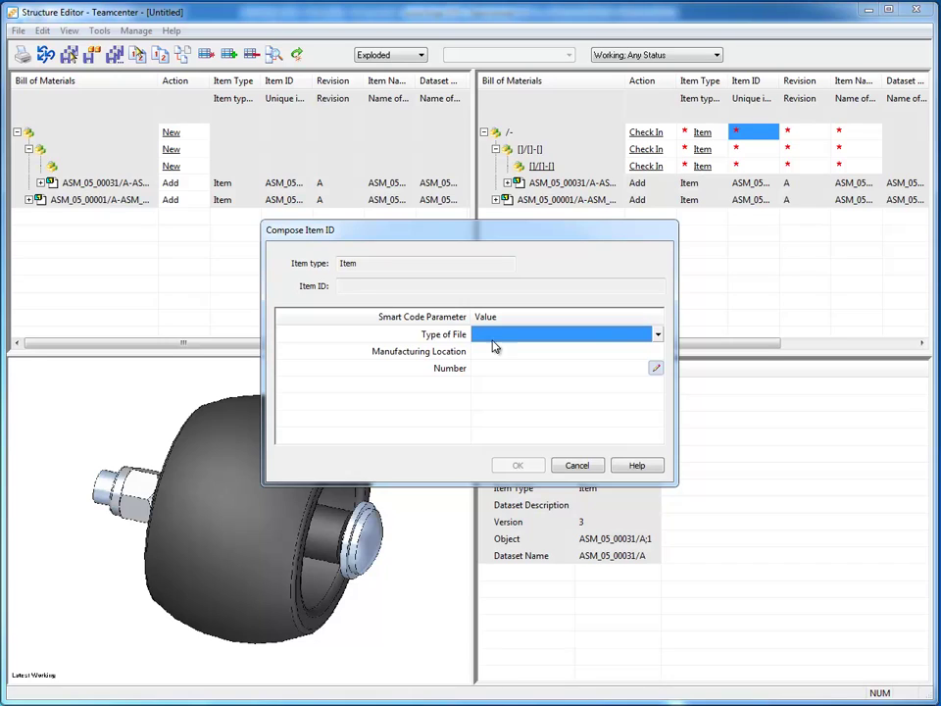
left_click(658, 334)
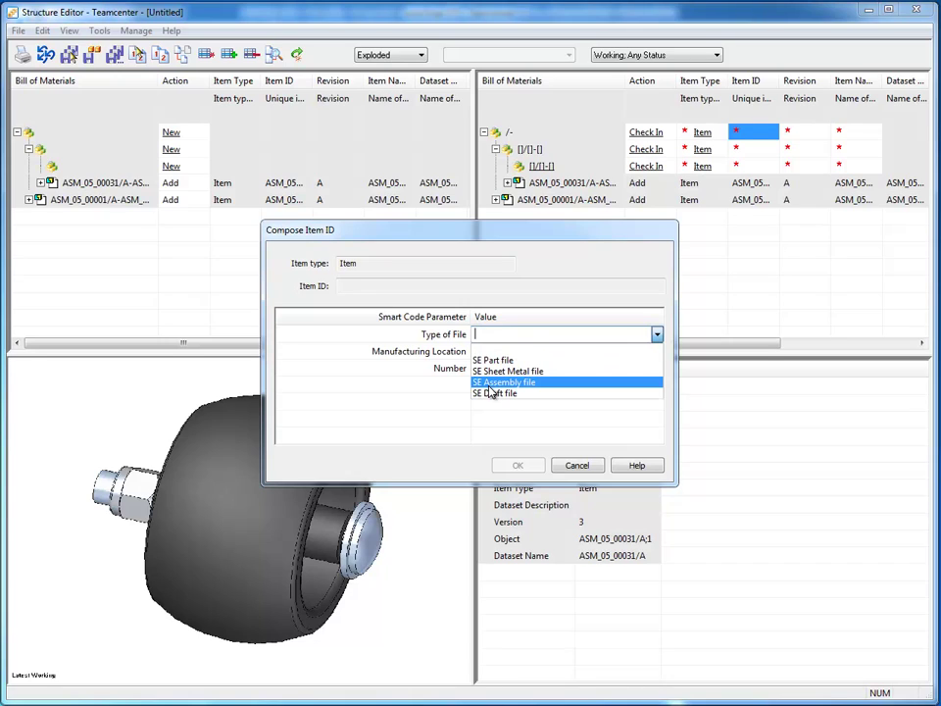
left_click(517, 383)
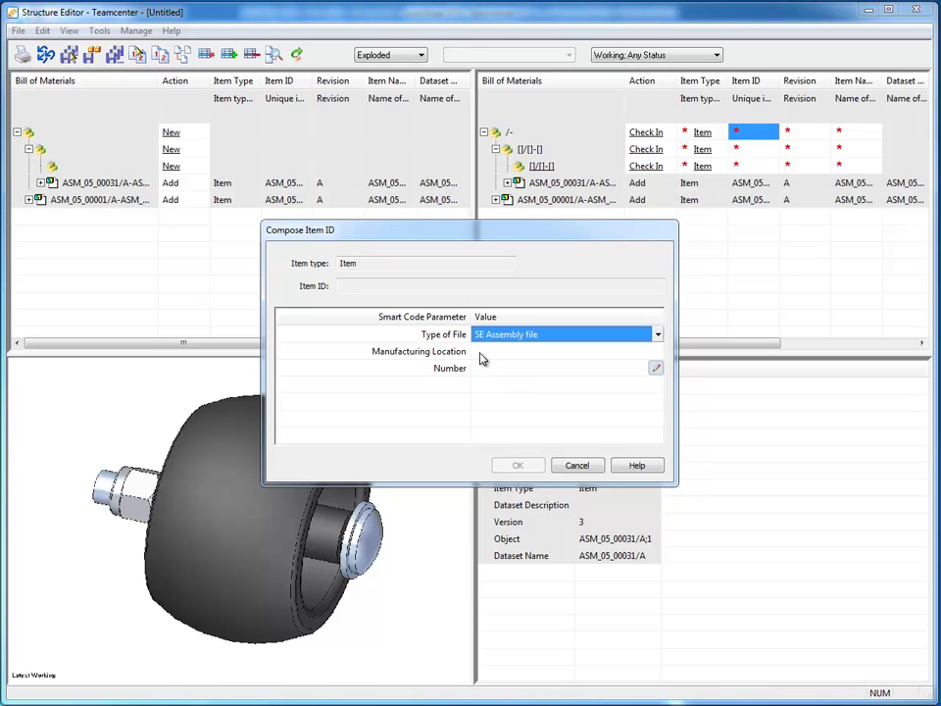
left_click(639, 354)
left_click(657, 351)
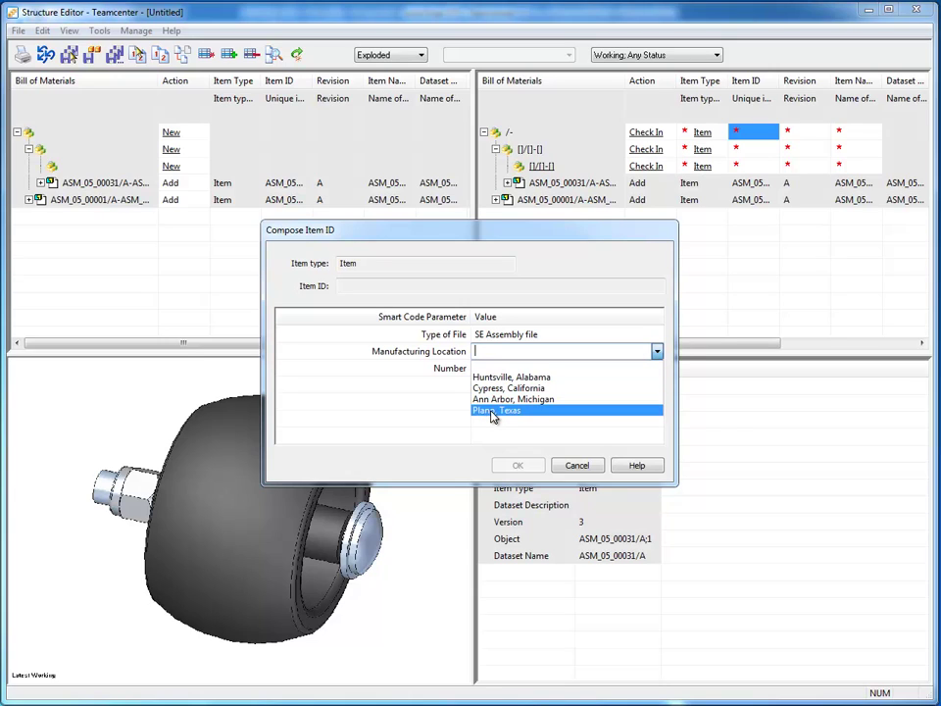
left_click(497, 414)
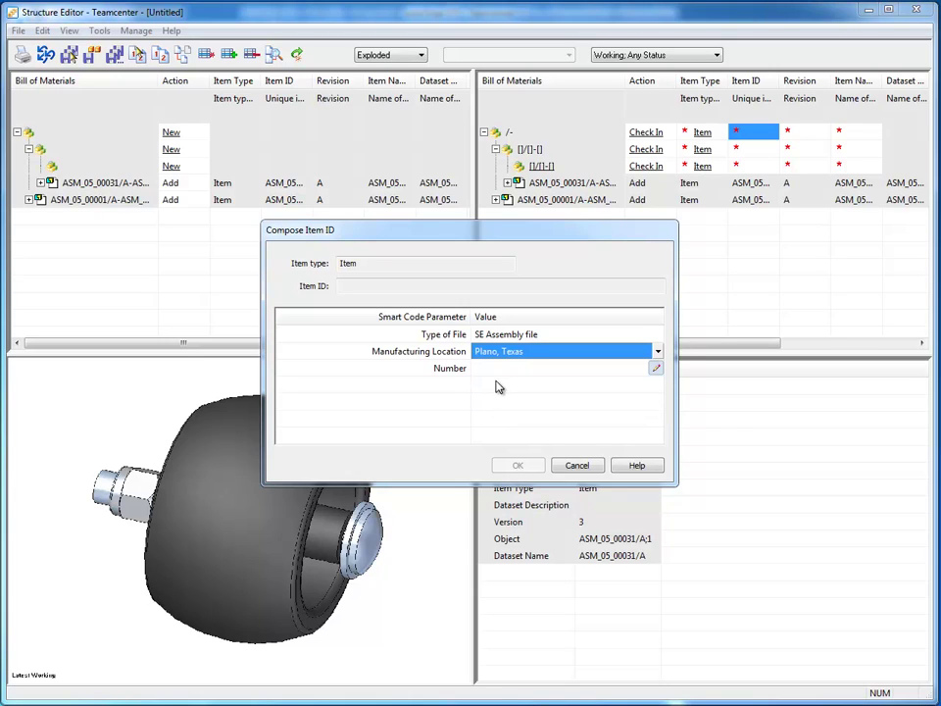
Step: Generate the next number and accept item ID ASM_04_00500
left_click(505, 374)
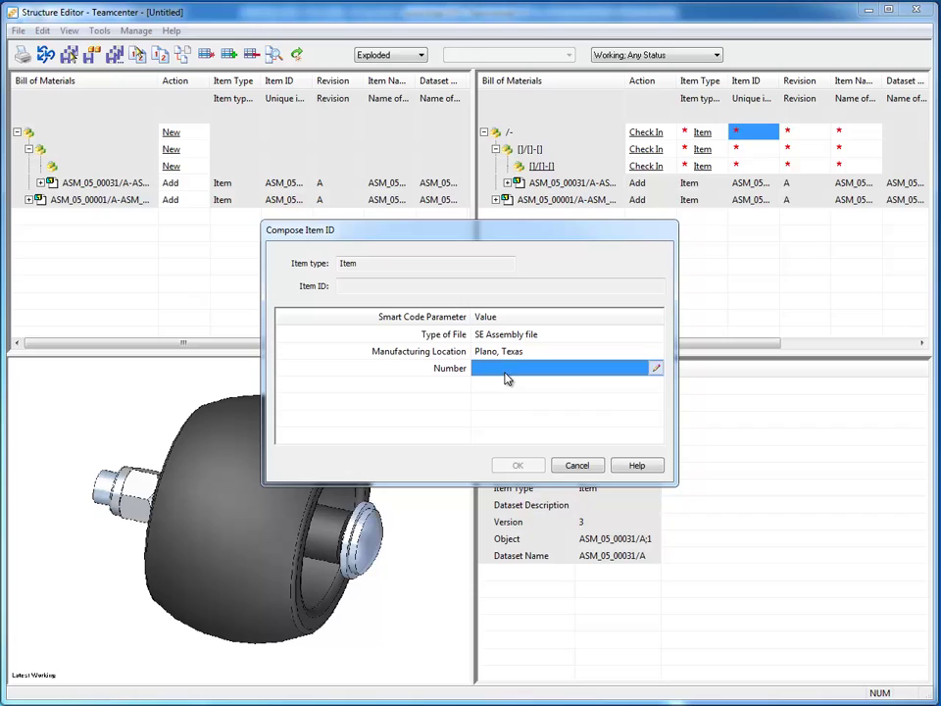
left_click(656, 367)
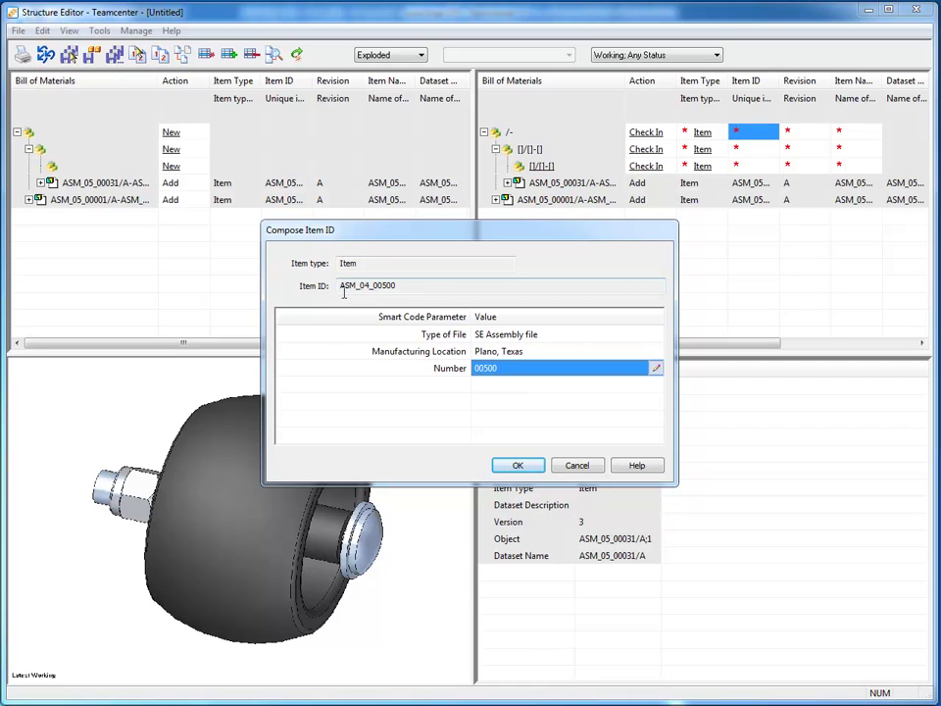
left_click_drag(354, 285, 336, 285)
left_click_drag(373, 285, 396, 285)
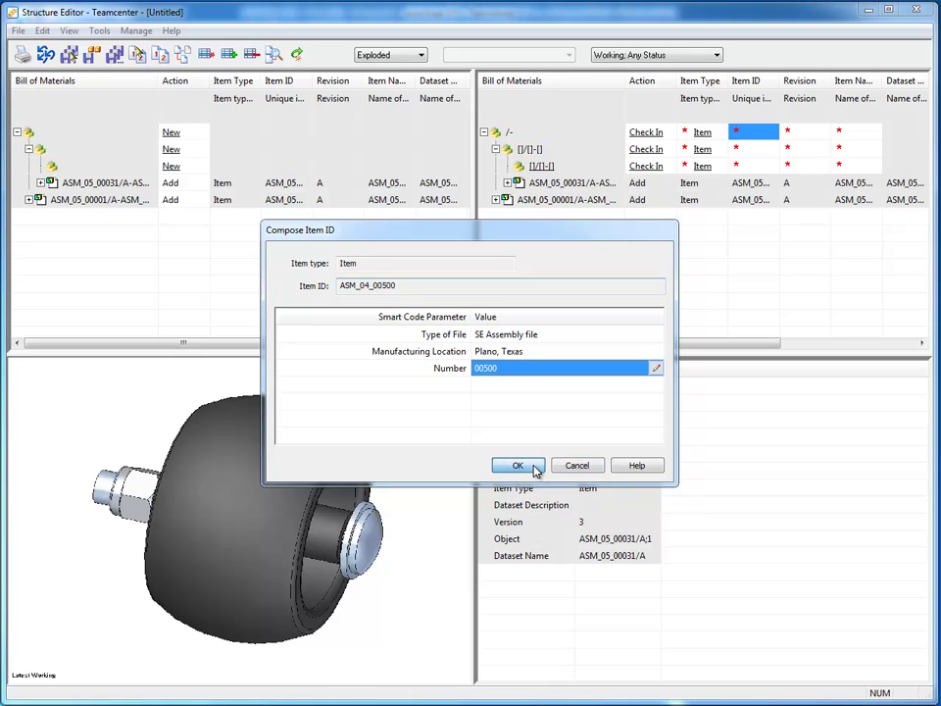
left_click(535, 469)
left_click(770, 152)
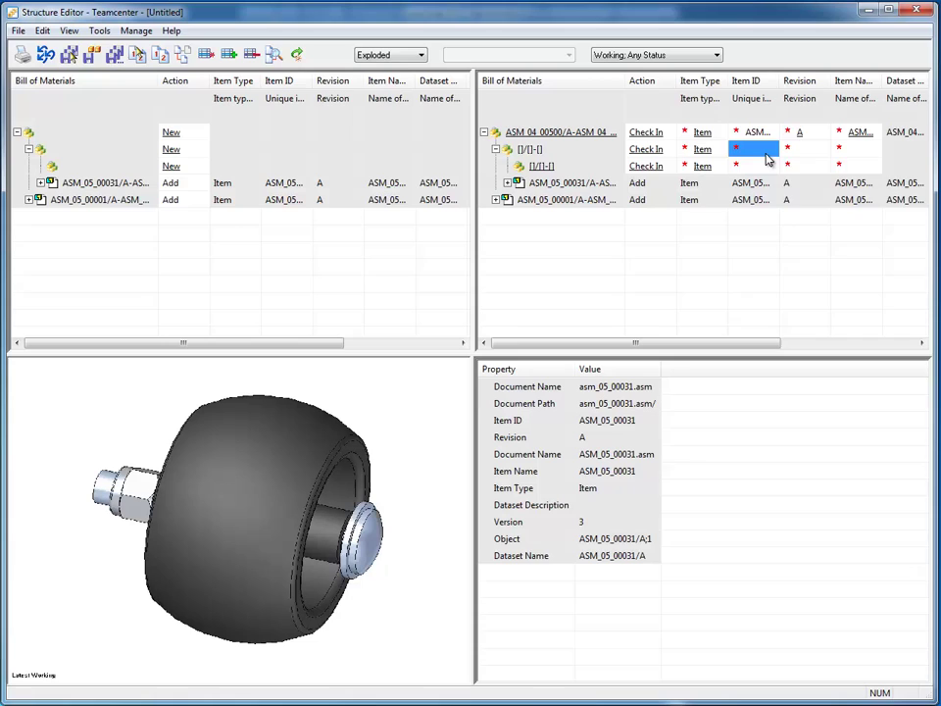
Step: Give the second row item ID ASM_04_00501 as an SE Assembly file from Plano, Texas
right_click(771, 153)
left_click(803, 305)
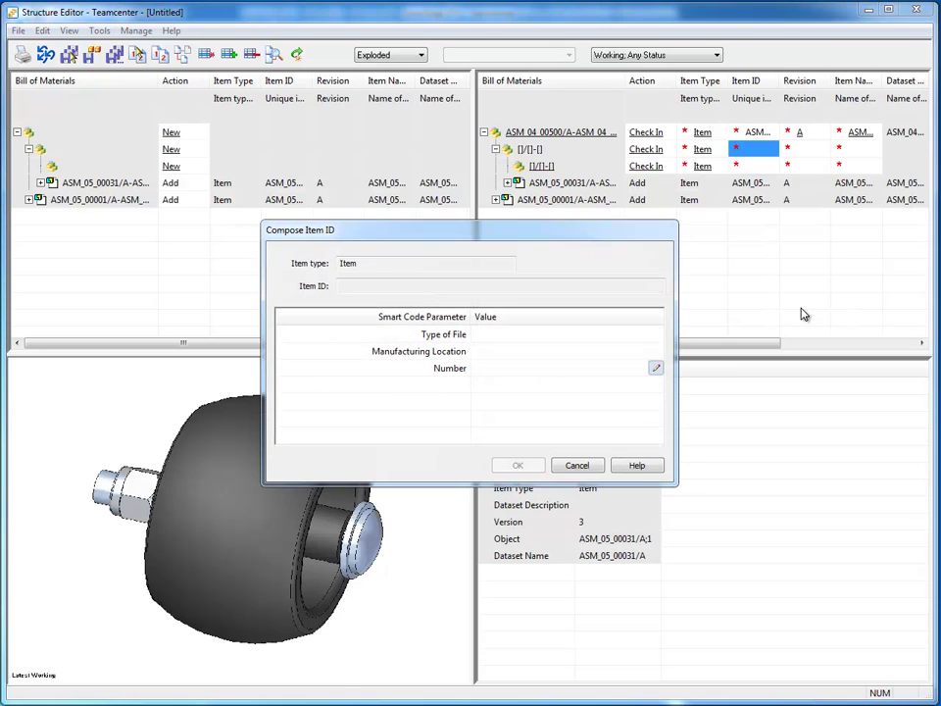
left_click(571, 335)
left_click(657, 337)
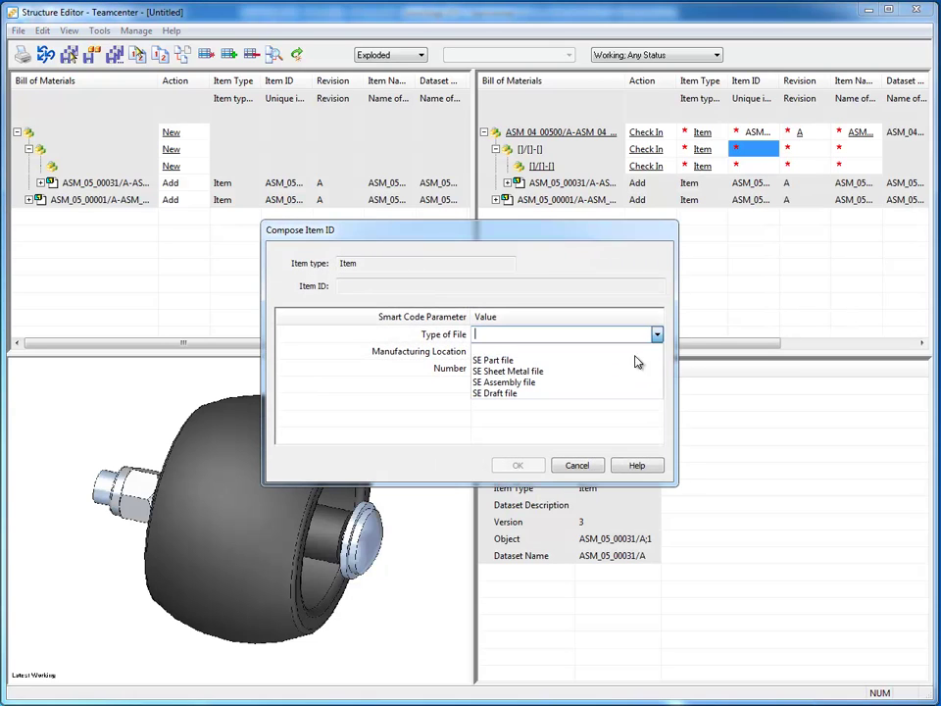
left_click(542, 382)
left_click(657, 352)
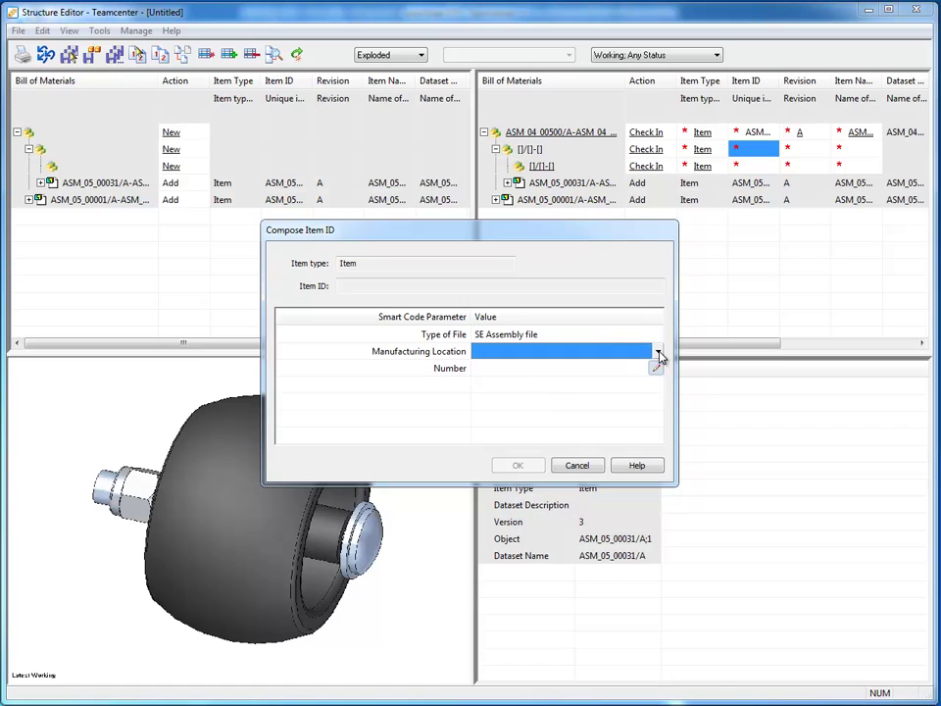
left_click(657, 352)
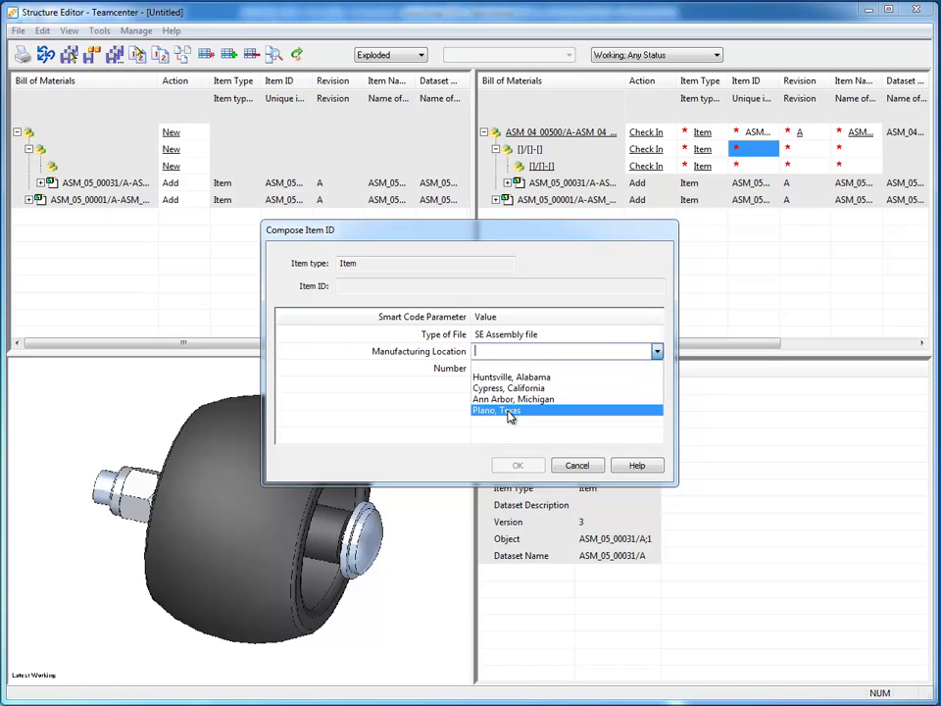
left_click(509, 411)
left_click(542, 370)
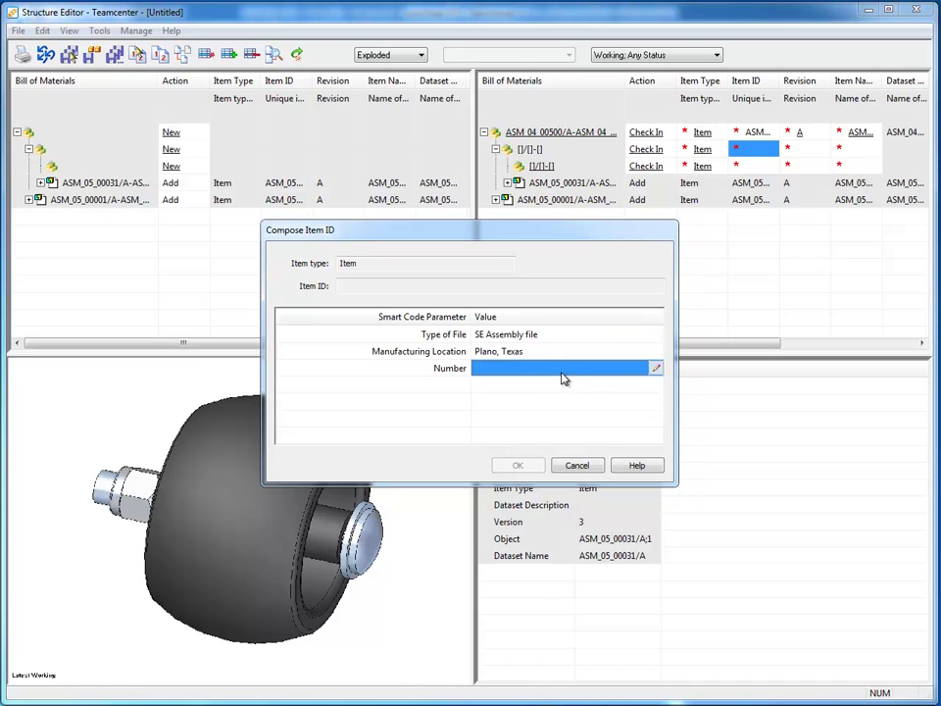
left_click(657, 369)
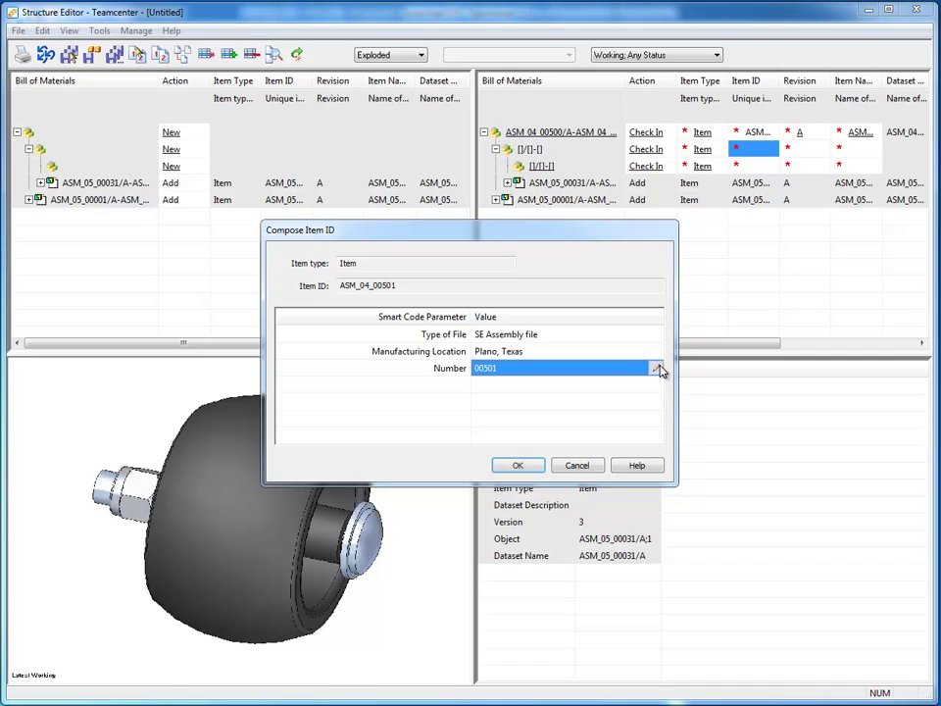
left_click(518, 466)
Step: Give the third row sheet-metal item ID PSM_01_00500, located in Huntsville, Alabama
left_click(763, 166)
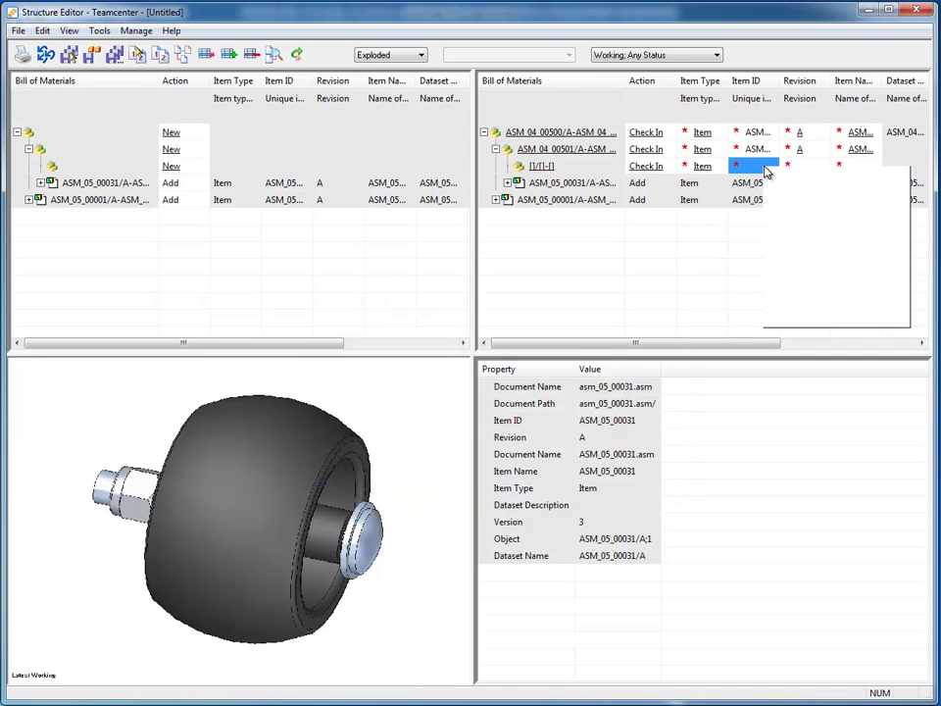
right_click(767, 170)
left_click(801, 302)
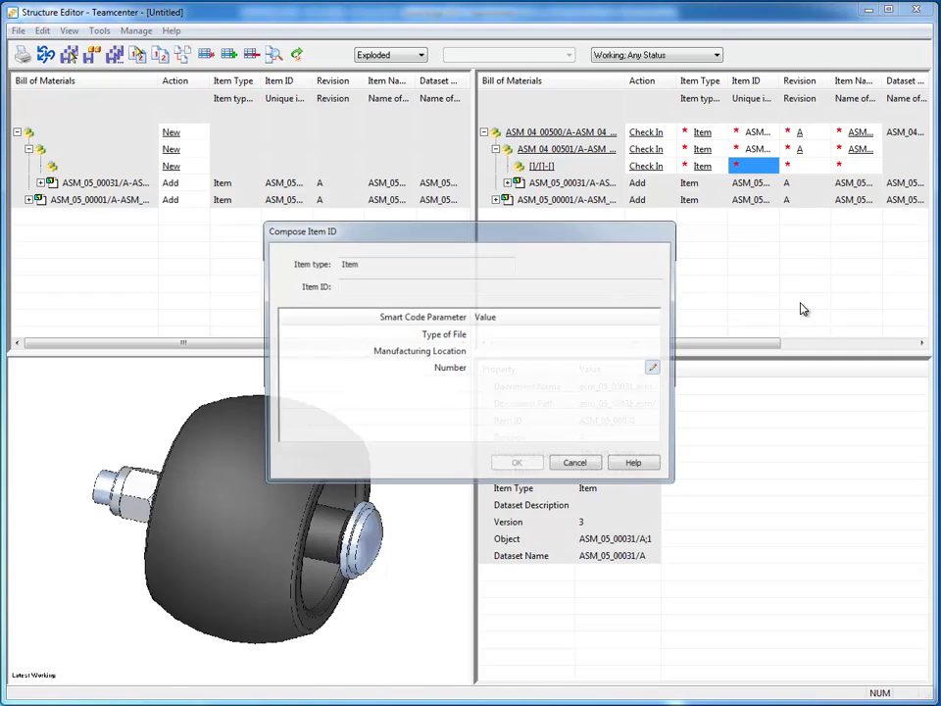
left_click(658, 335)
left_click(657, 334)
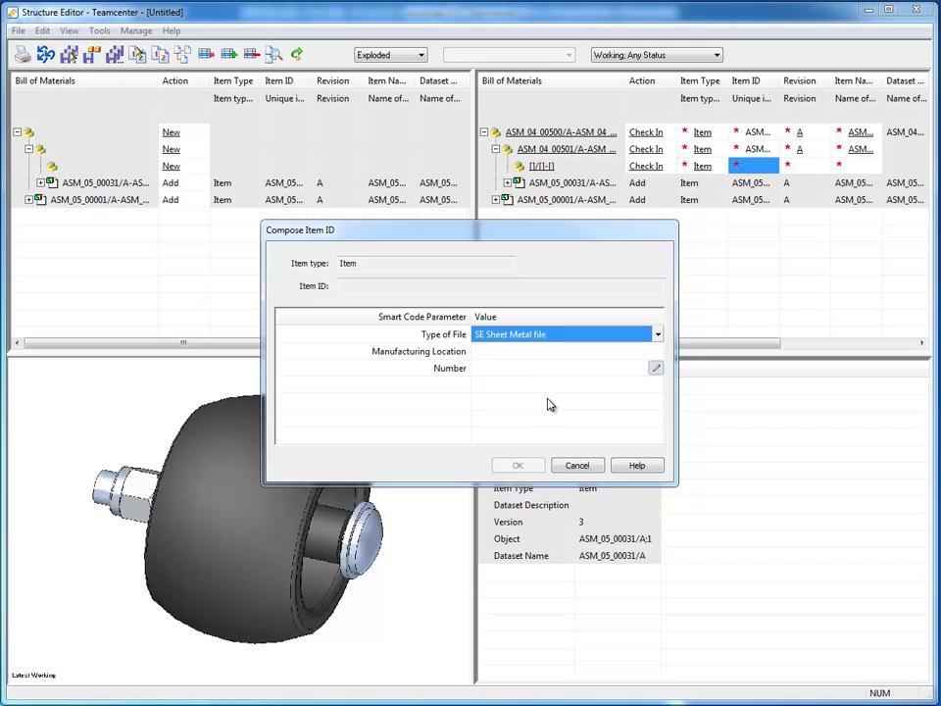
left_click(543, 355)
left_click(657, 351)
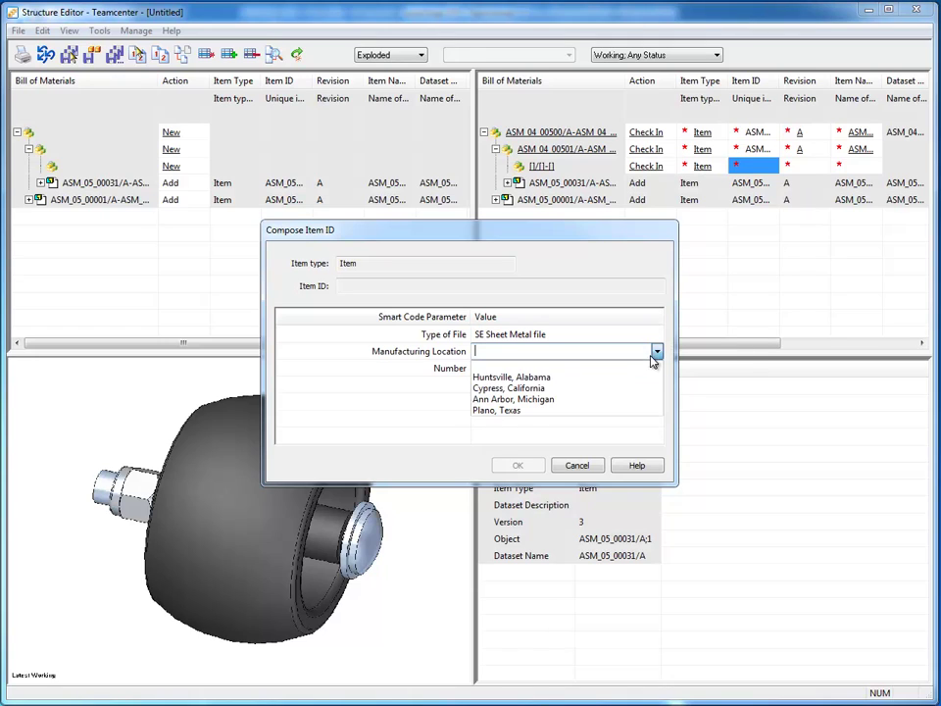
left_click(513, 377)
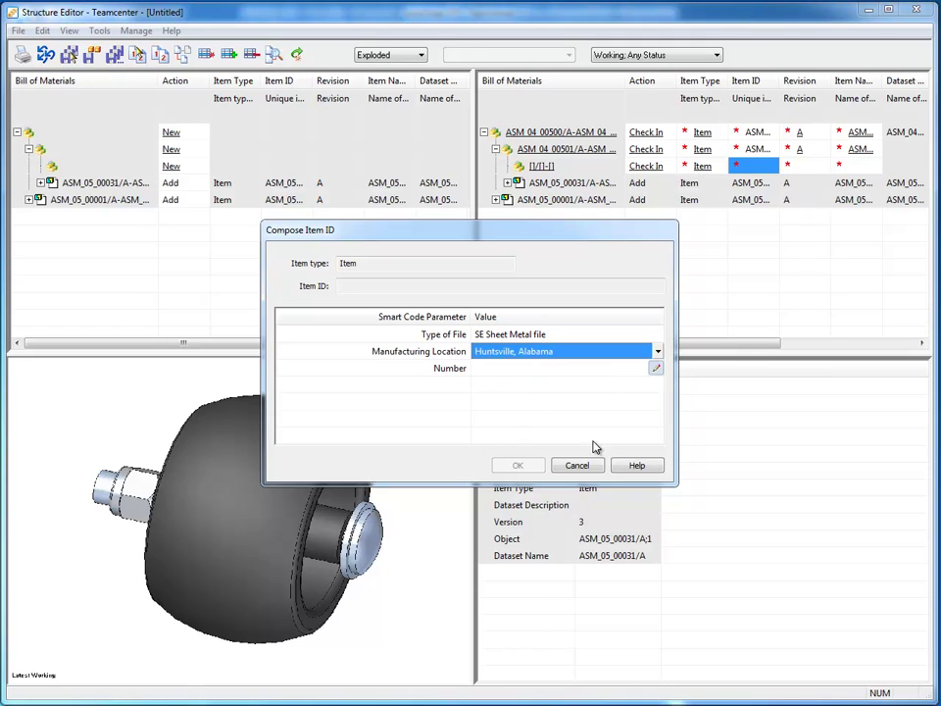
left_click(578, 368)
left_click(656, 369)
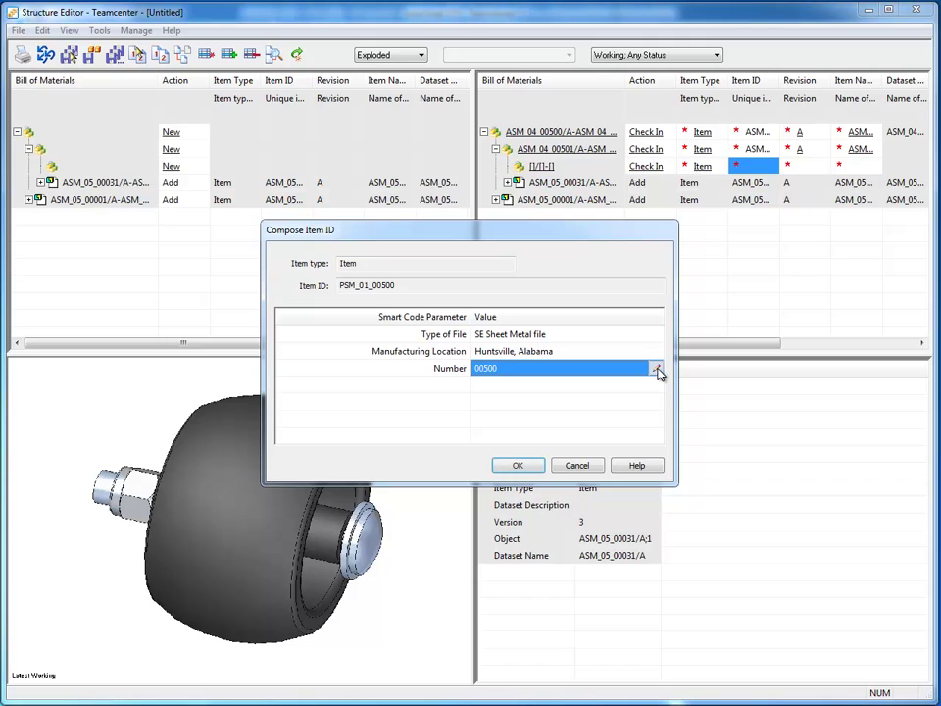
left_click(531, 466)
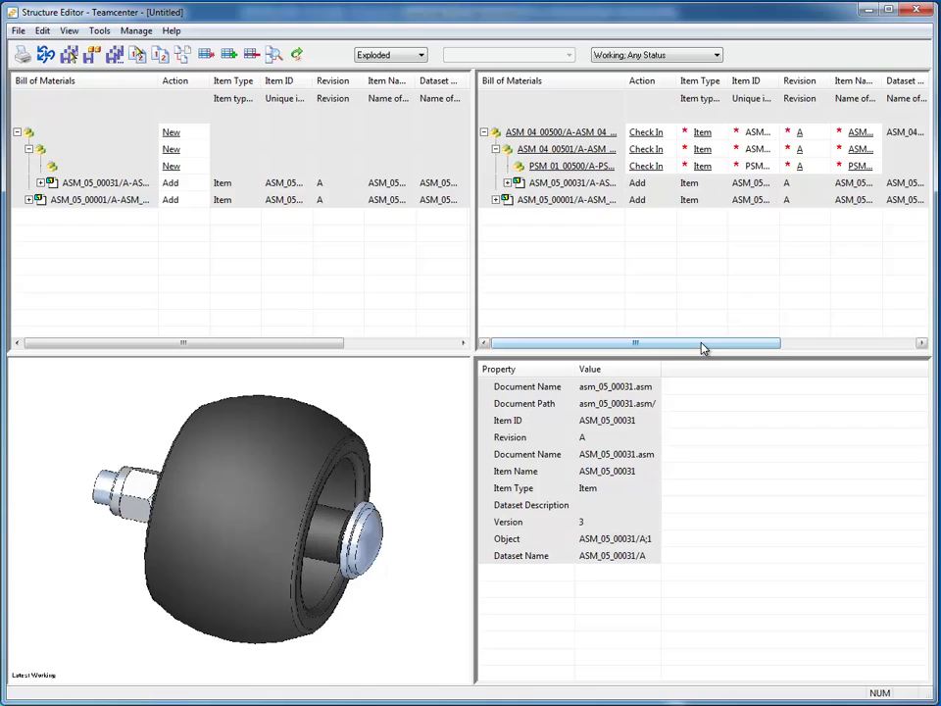
Step: Create a Home folder named Custom Mower Deck and assign it to the top assembly
left_click_drag(702, 348, 839, 350)
left_click(808, 137)
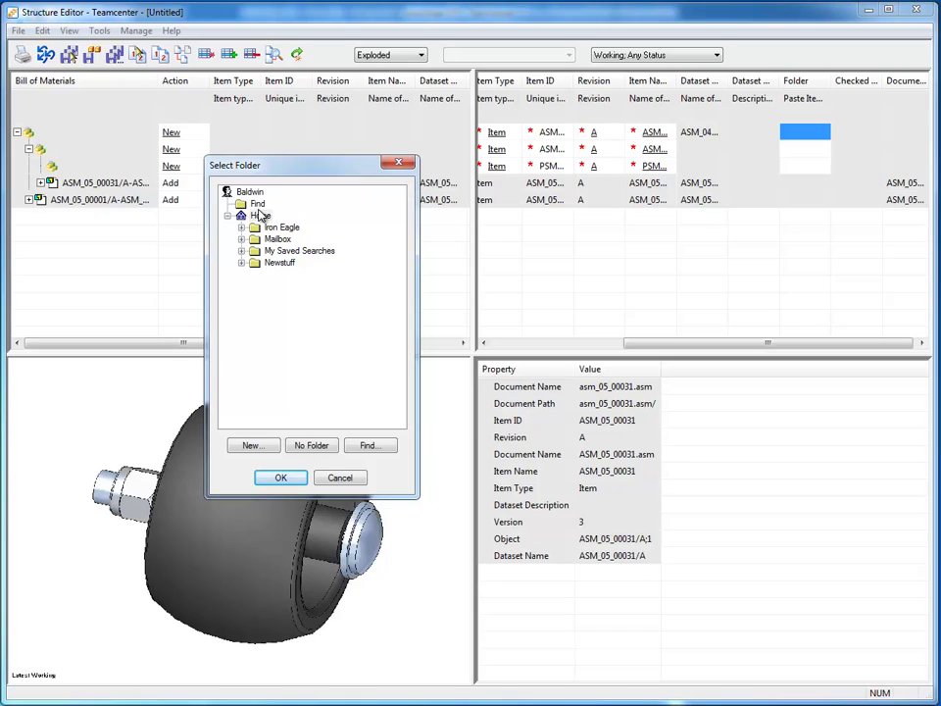
left_click(260, 215)
left_click(249, 446)
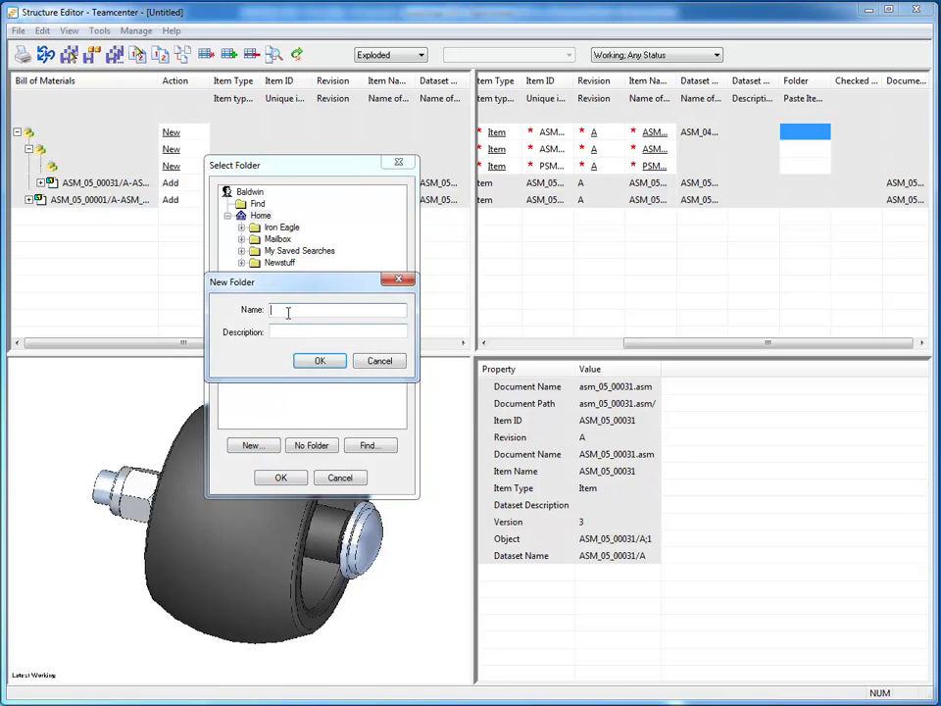
type("Custom Mower Deck")
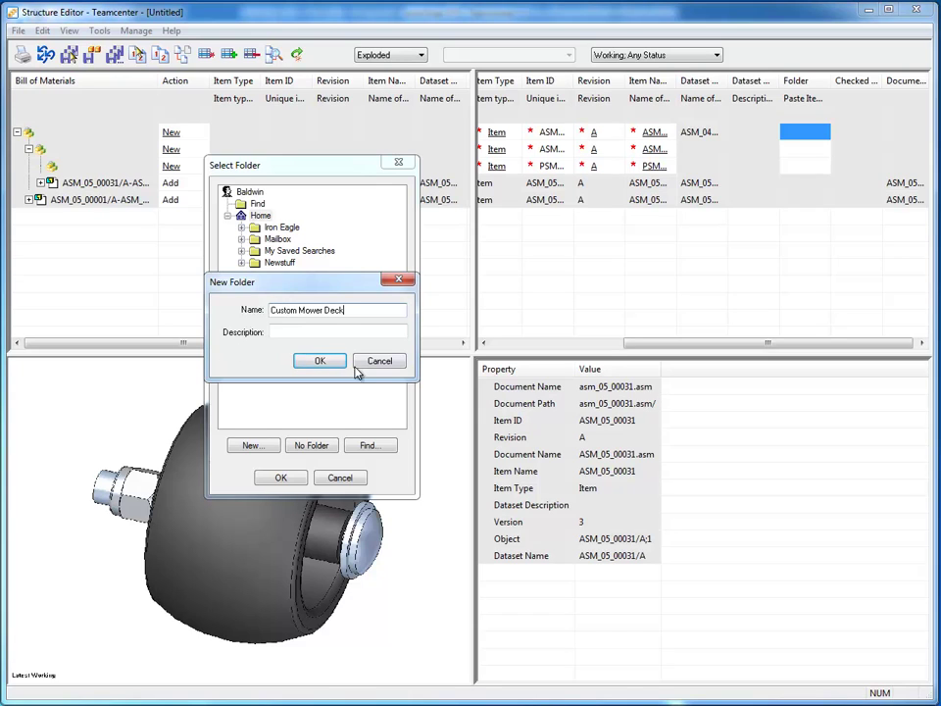
left_click(319, 361)
left_click(282, 477)
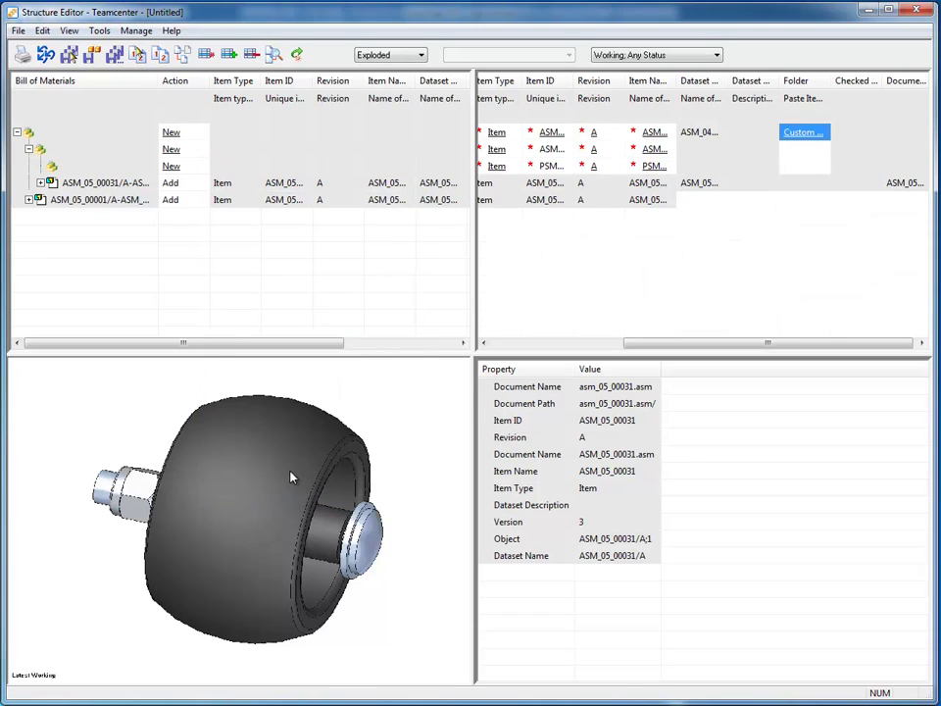
Step: Copy the Custom Mower Deck folder assignment to the other two new items
right_click(800, 133)
left_click(834, 261)
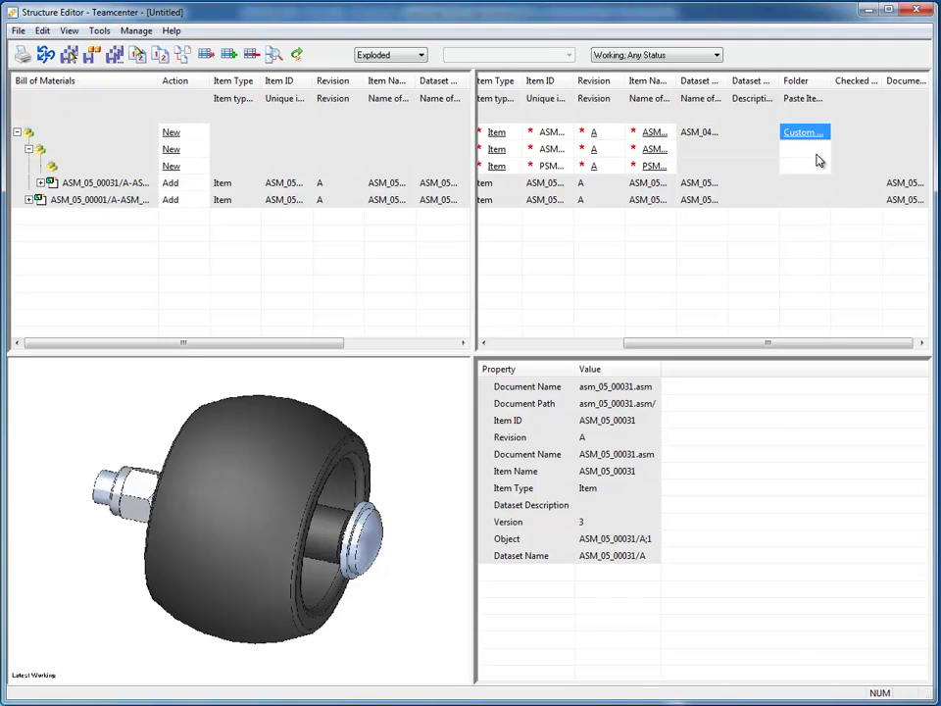
left_click(816, 149)
right_click(816, 175)
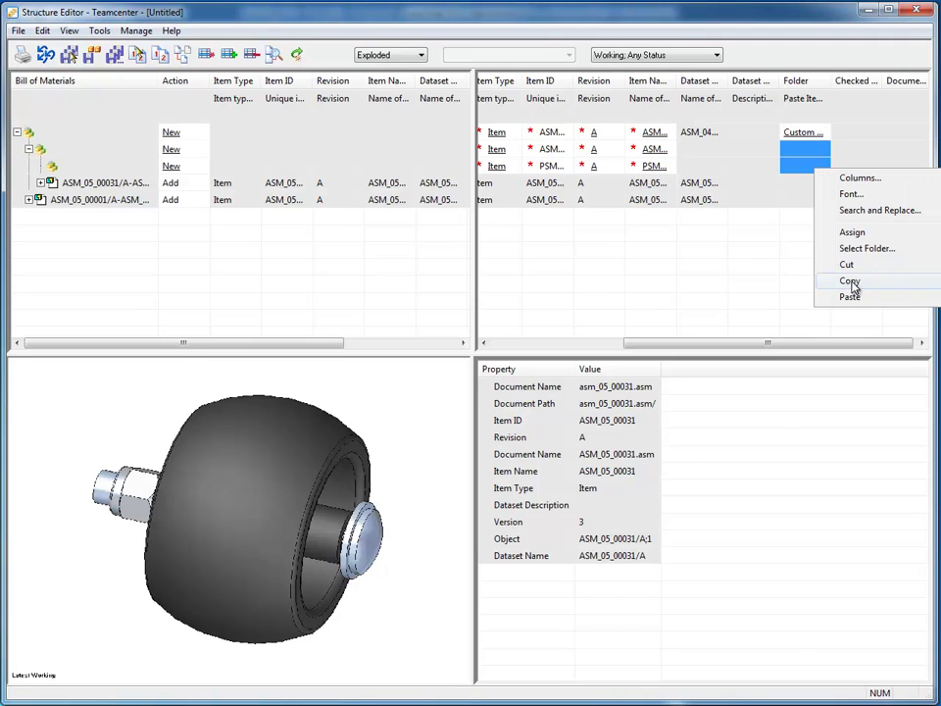
left_click(822, 298)
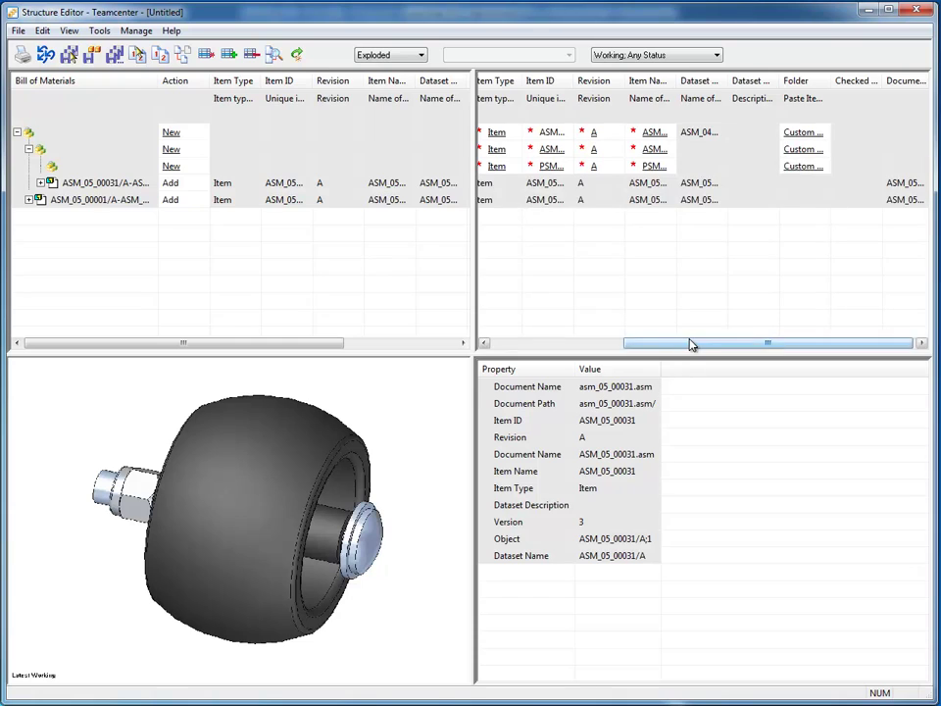
left_click_drag(693, 342, 586, 336)
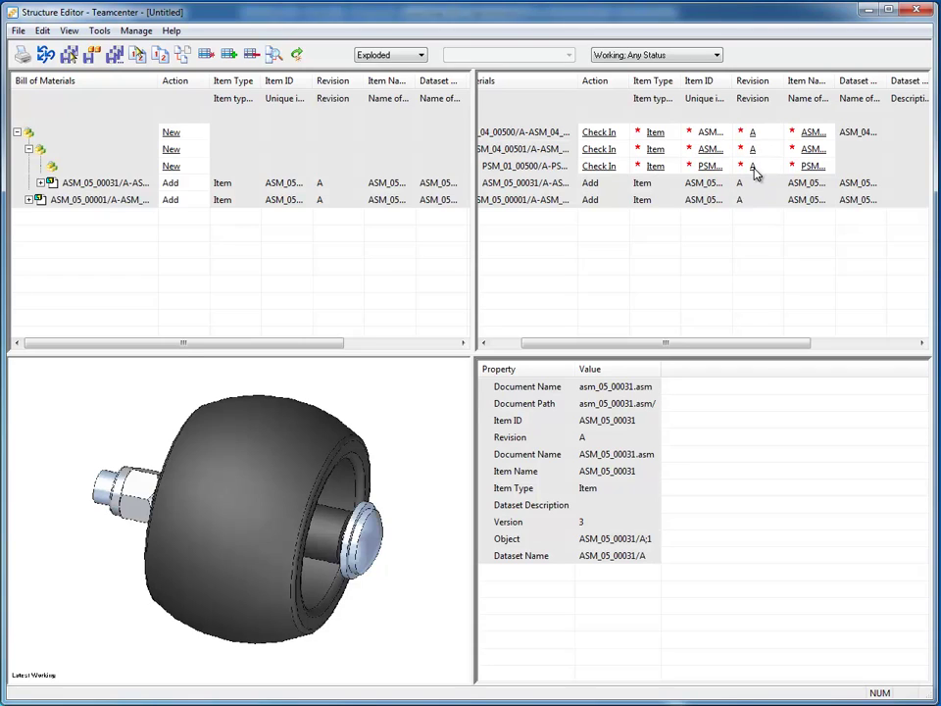
left_click(818, 136)
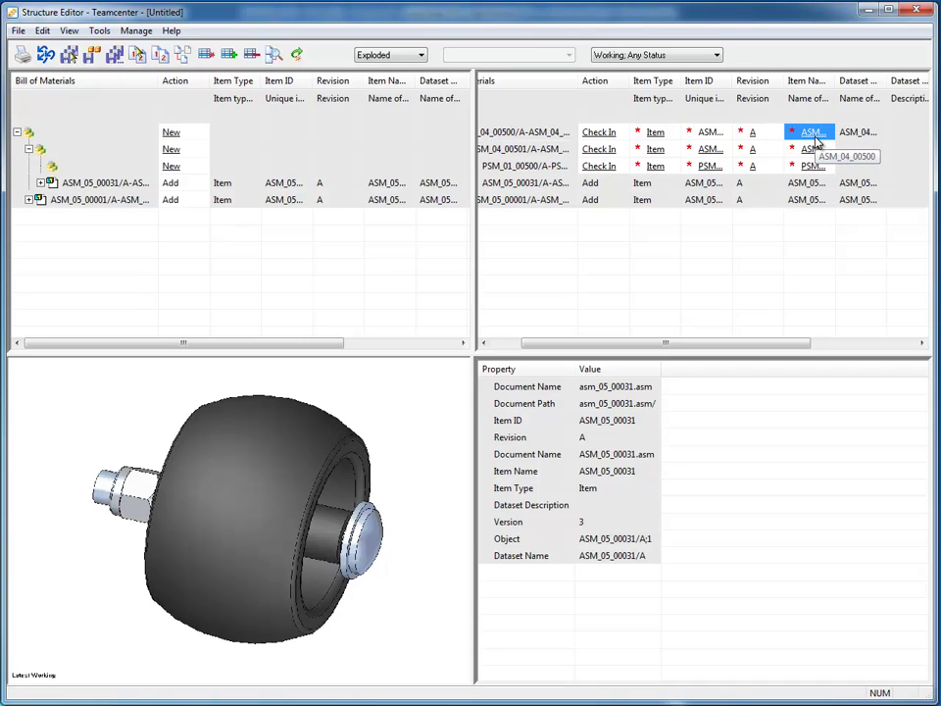
Step: Enter the item names Custom Mower Deck, Front Wheel Assembly and Front Wheel Bracket on the three new lines
type("Cus")
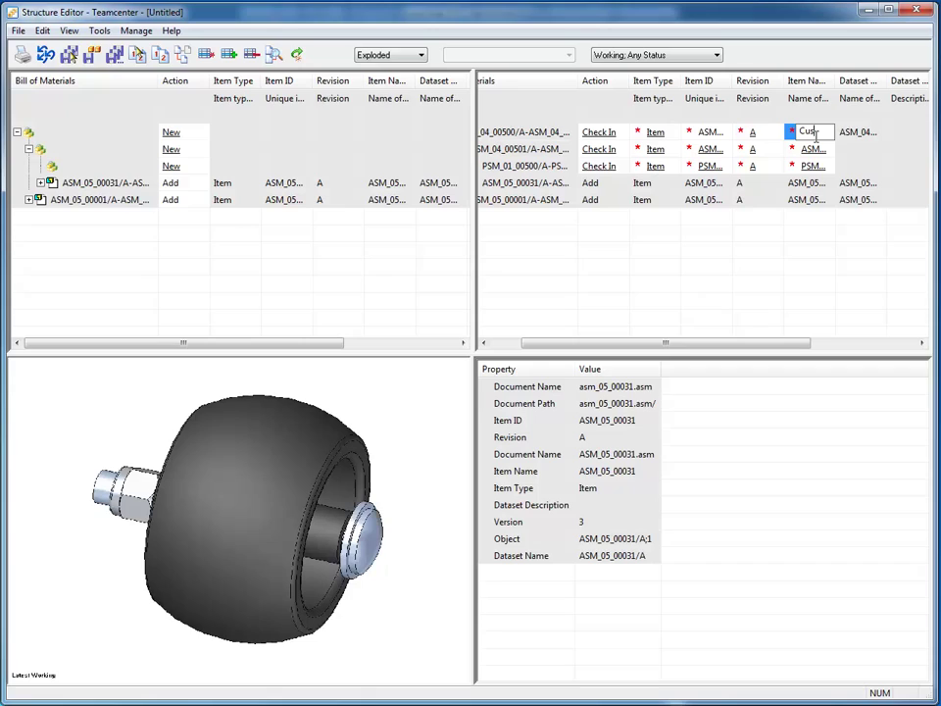
type("tom Mower Deck")
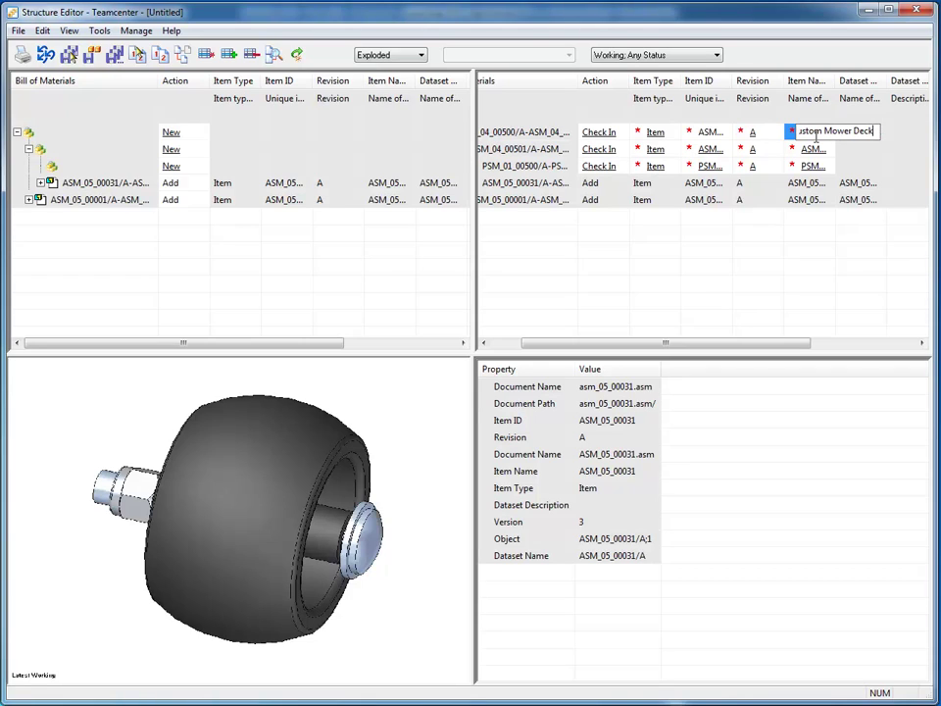
left_click(807, 155)
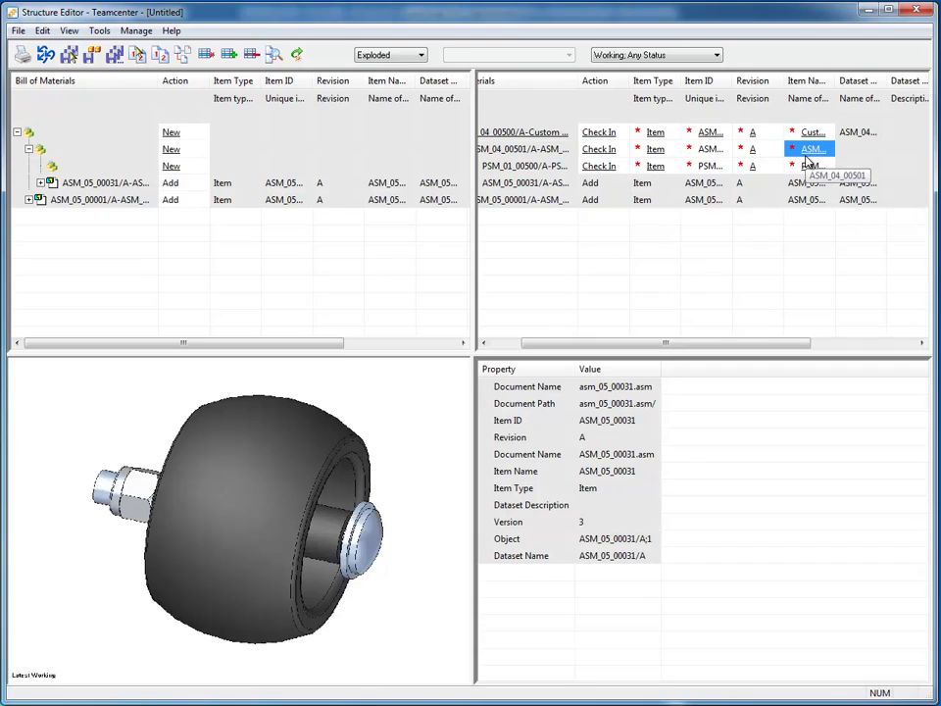
type("Front")
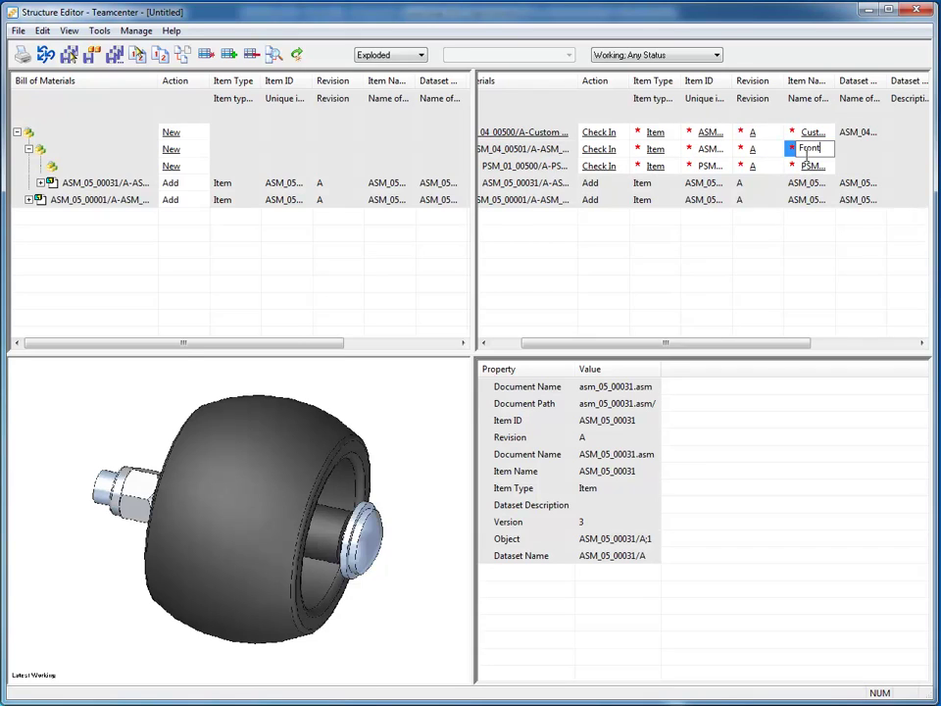
type(" Wheel Assembly")
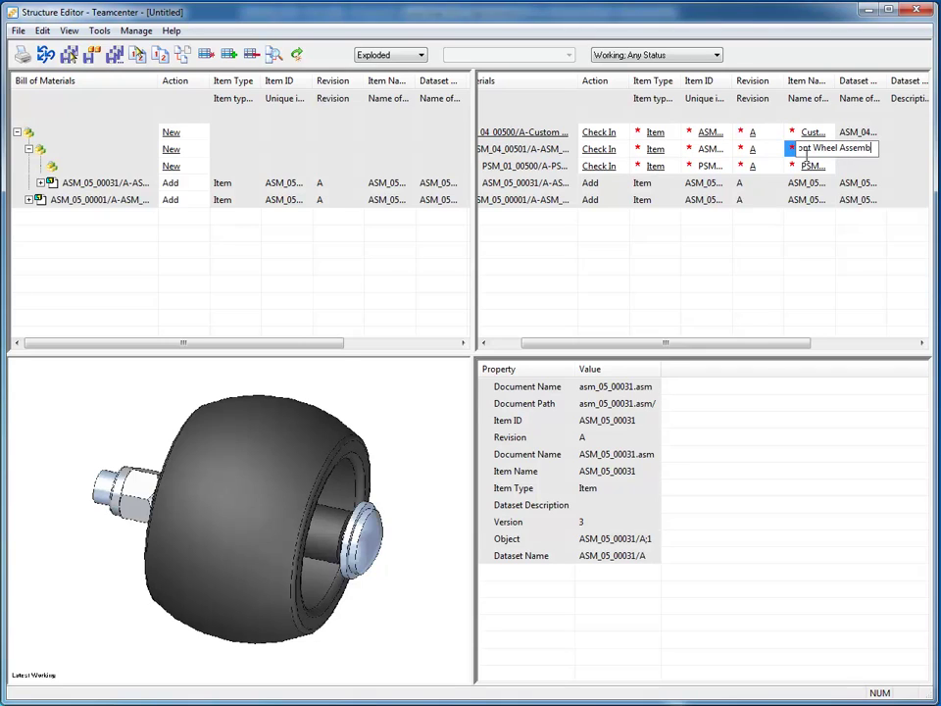
left_click(809, 167)
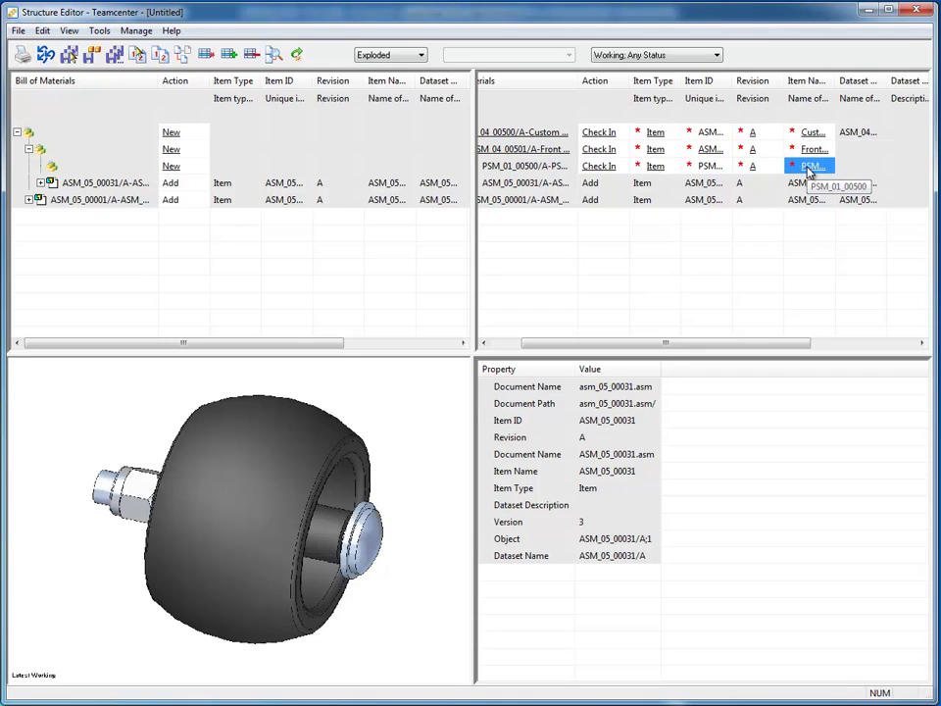
type("F")
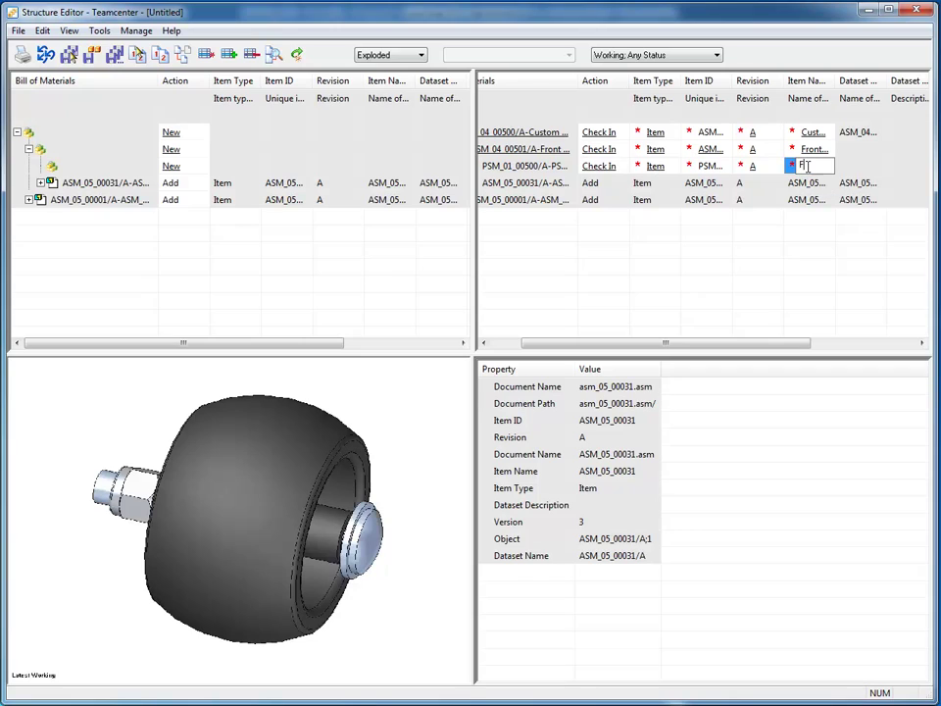
type("ront Wheel Bracket")
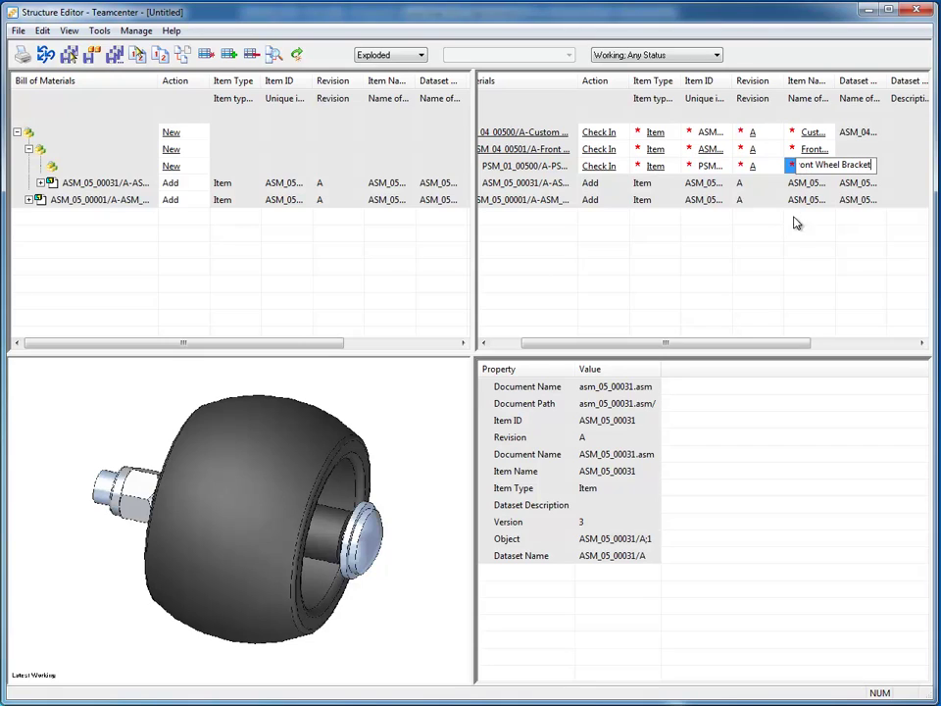
key("Return")
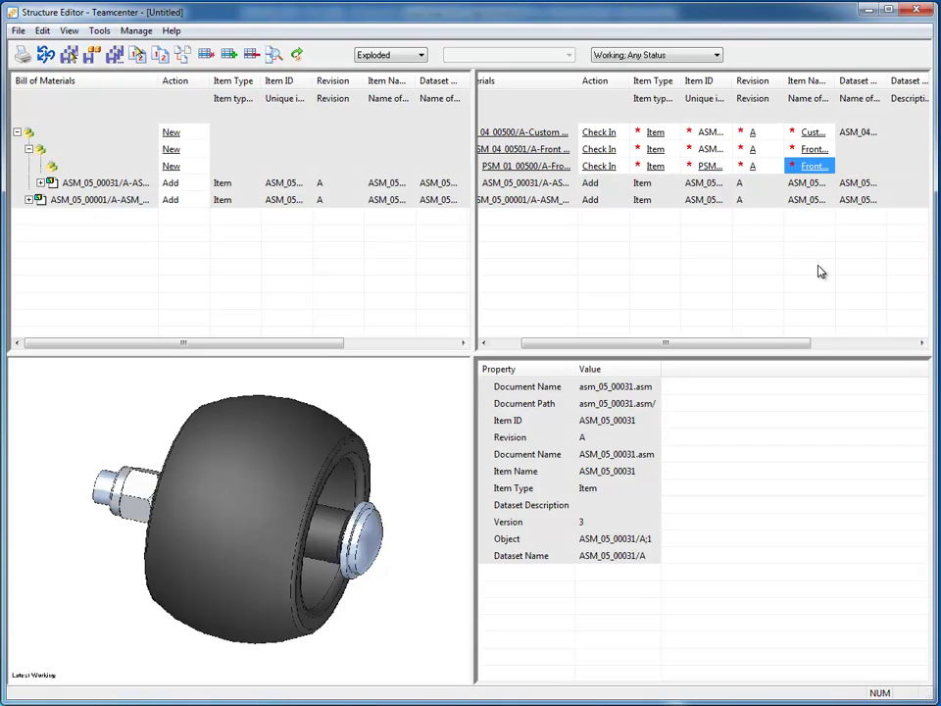
left_click_drag(782, 343, 659, 274)
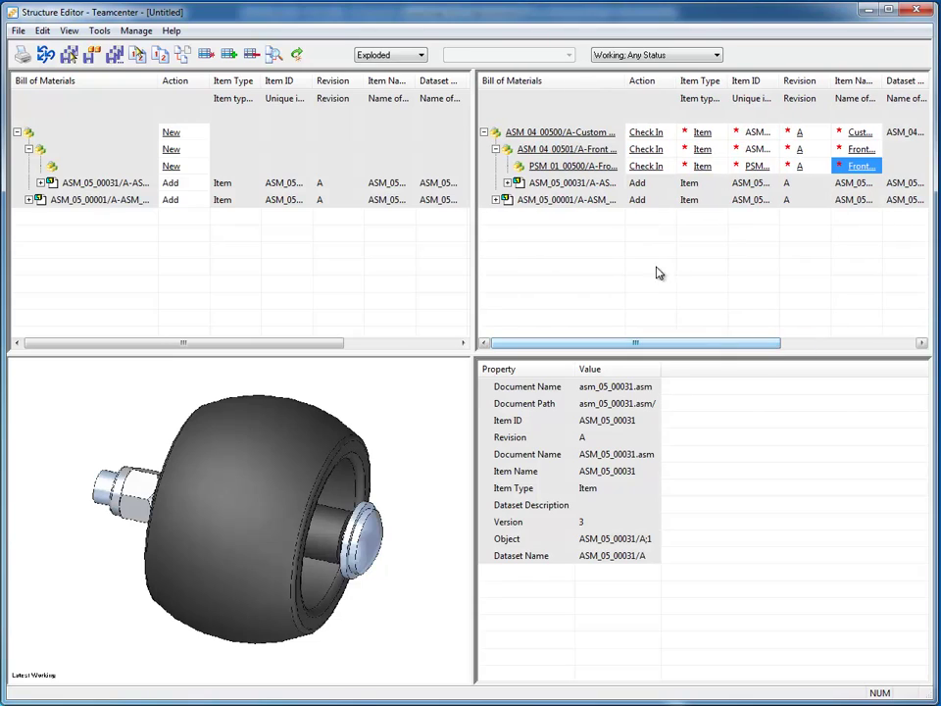
Step: Check in the Custom Mower Deck structure to Teamcenter and review its BOM rows
left_click(286, 56)
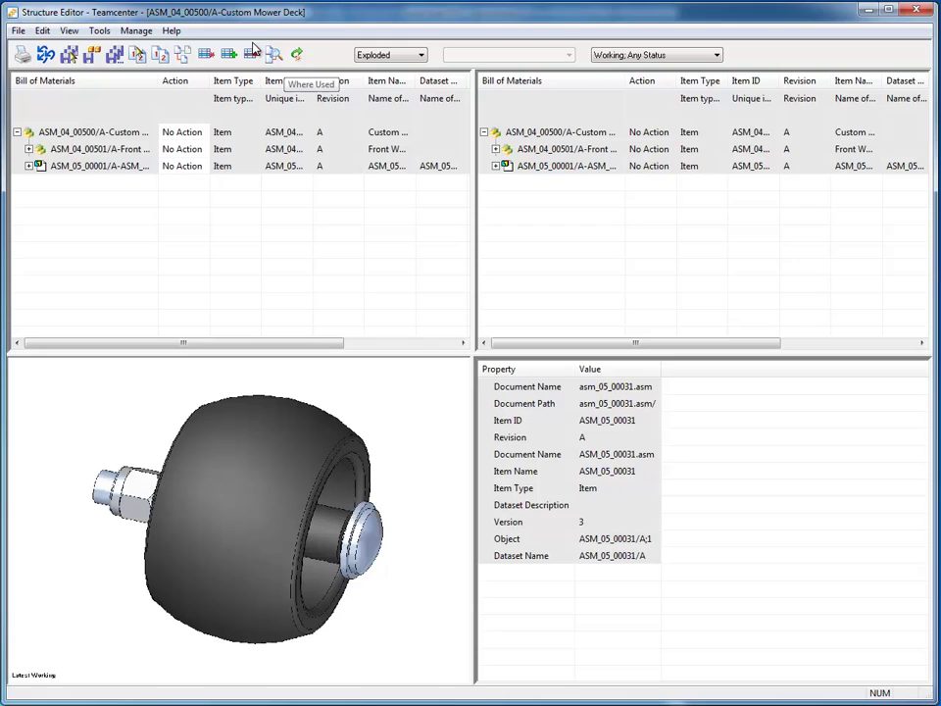
left_click(70, 132)
left_click(74, 149)
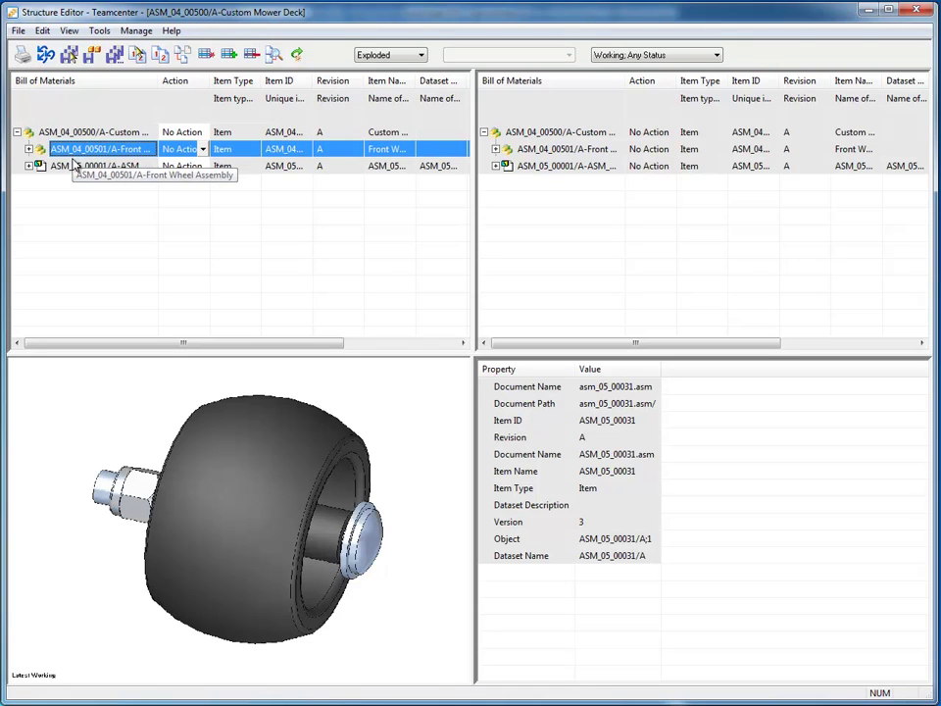
left_click(68, 166)
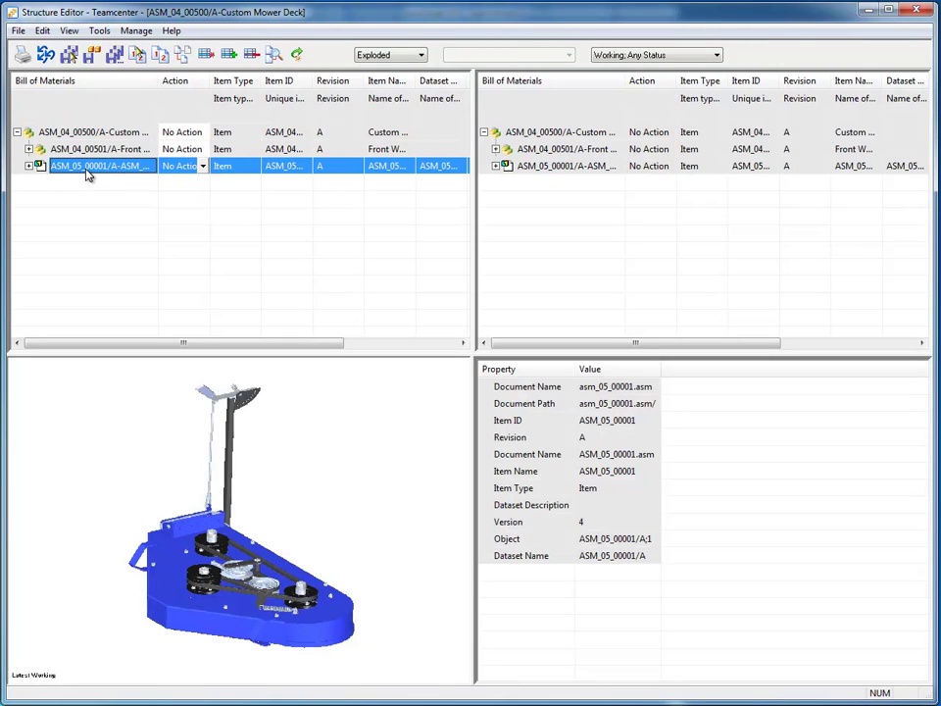
left_click(80, 134)
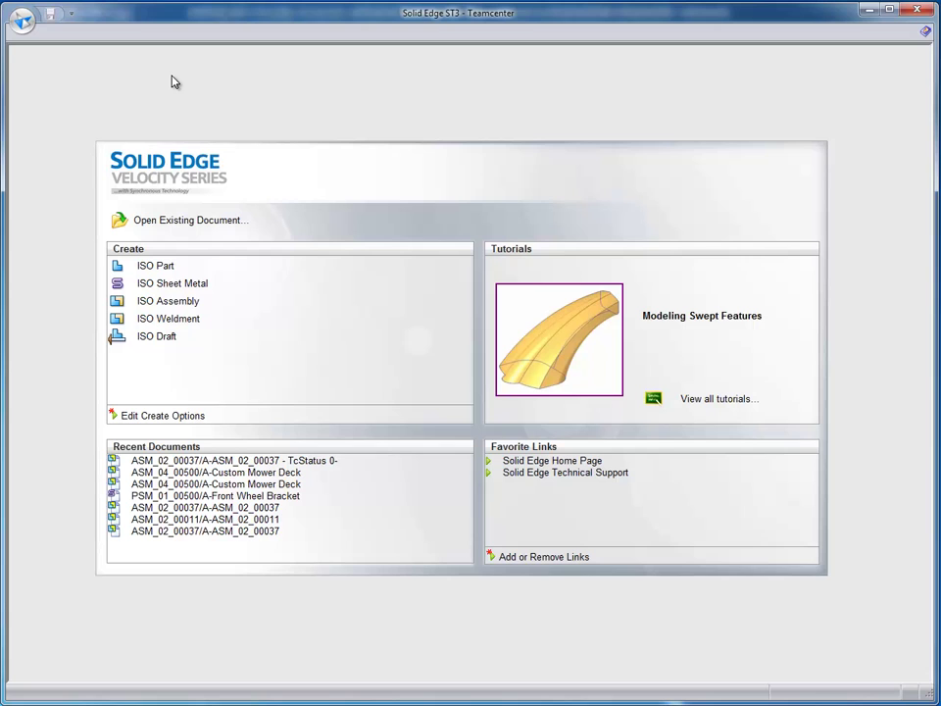
Step: Open ASM_04_00500 from the Custom Mower folder, filtered to items with no Solid Edge documents
left_click(189, 223)
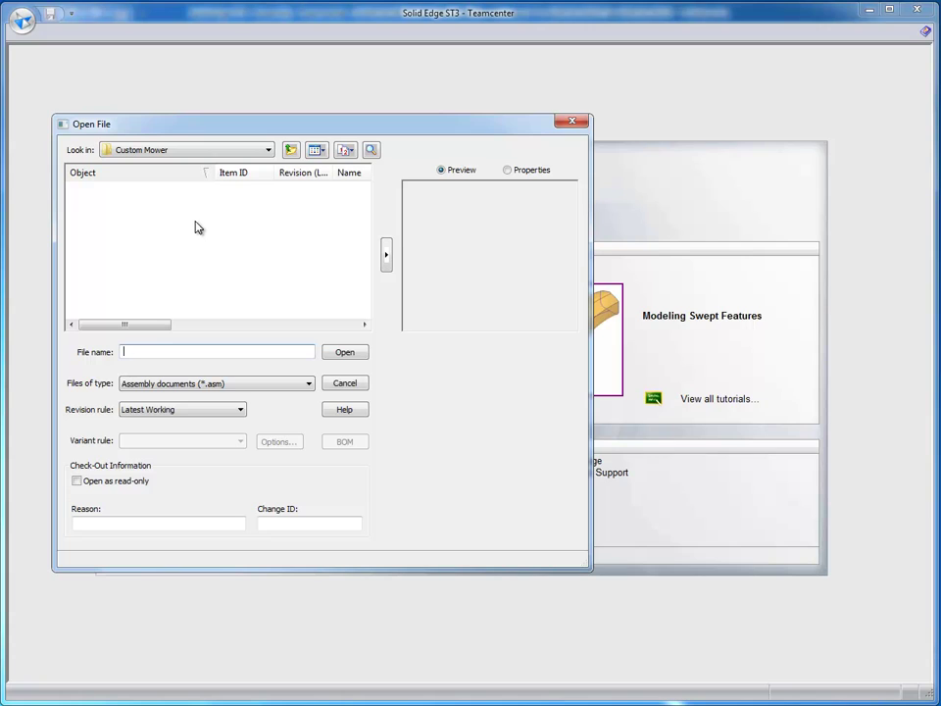
left_click(267, 151)
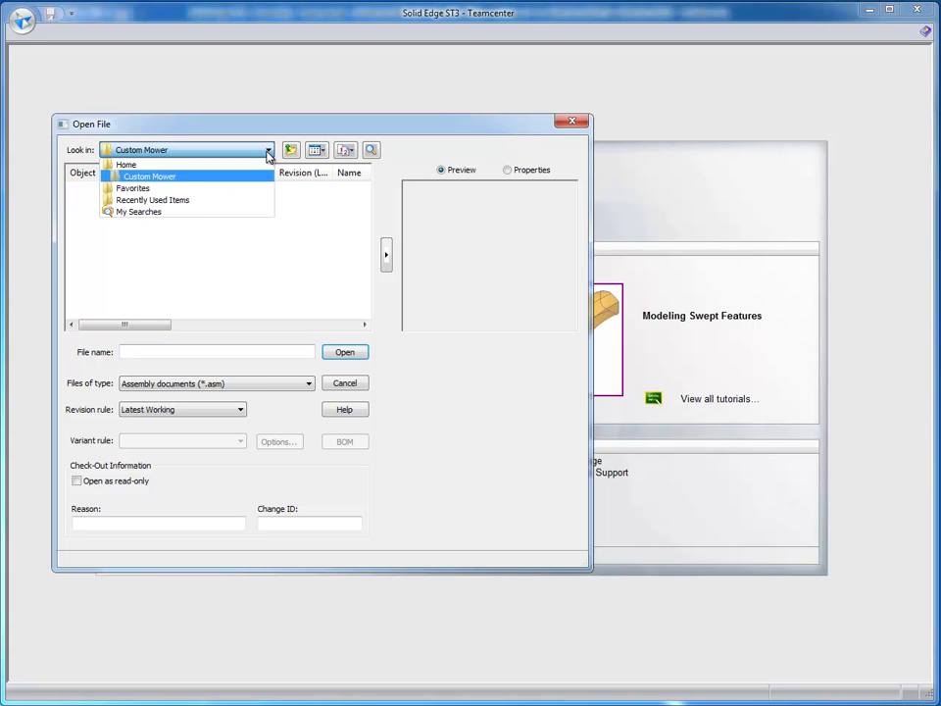
left_click(165, 184)
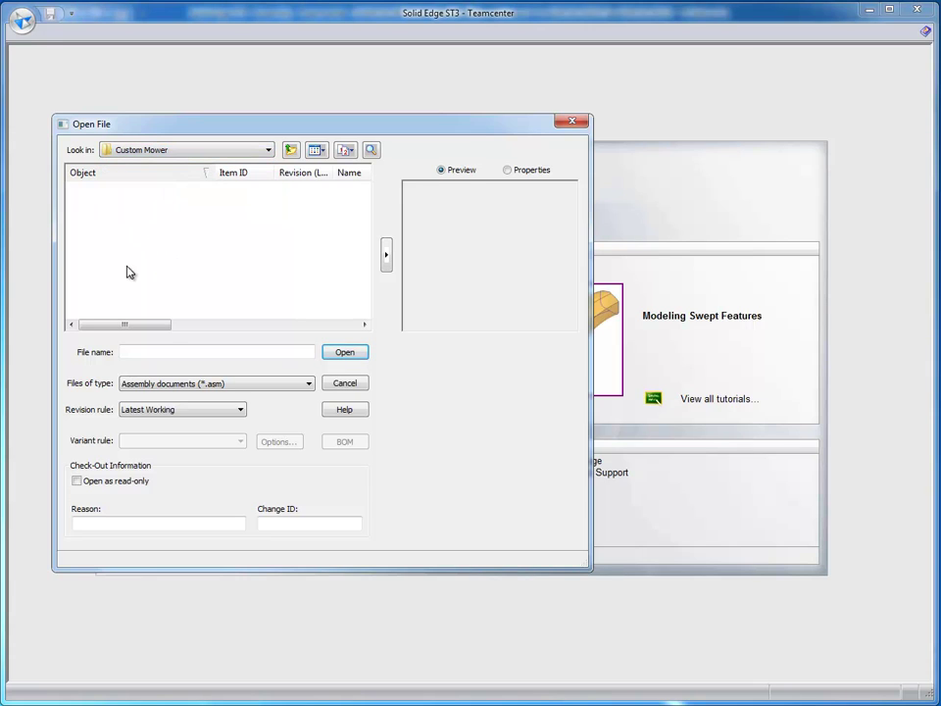
left_click(310, 385)
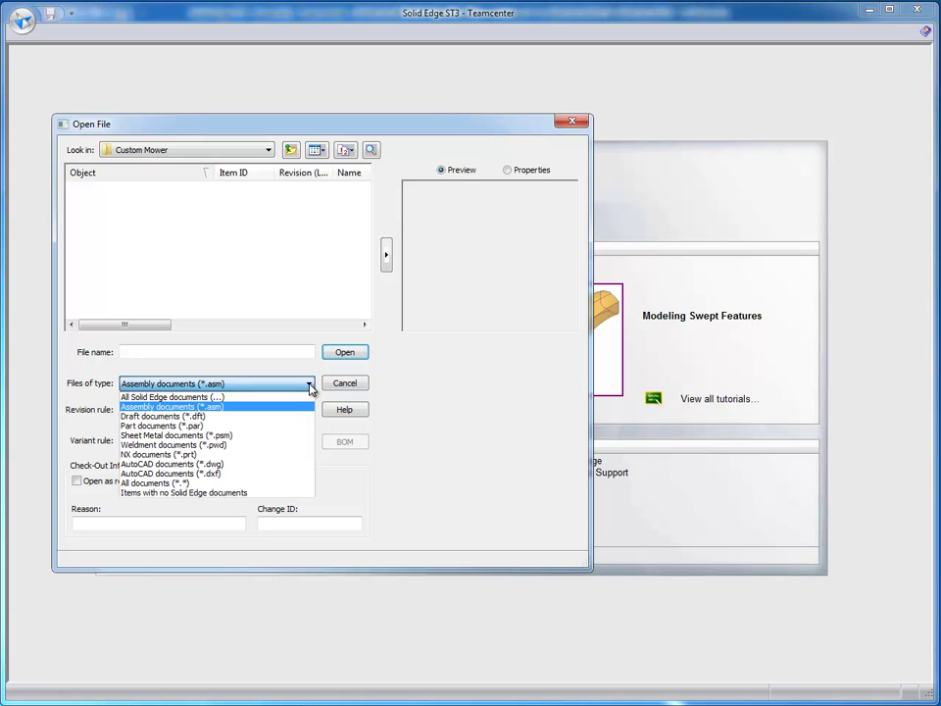
left_click(196, 494)
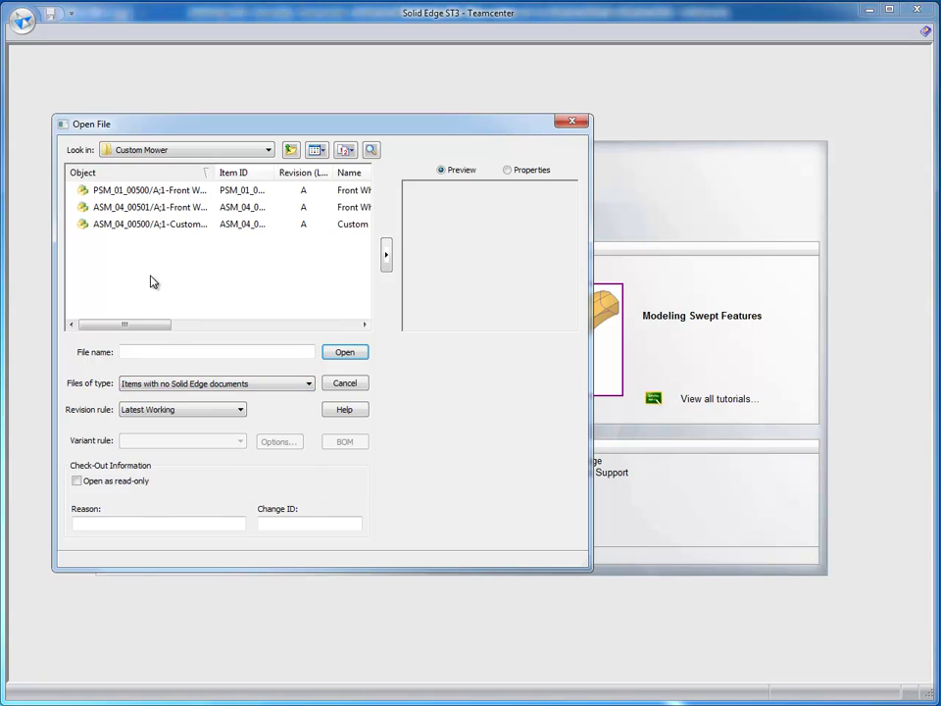
left_click_drag(217, 172, 250, 175)
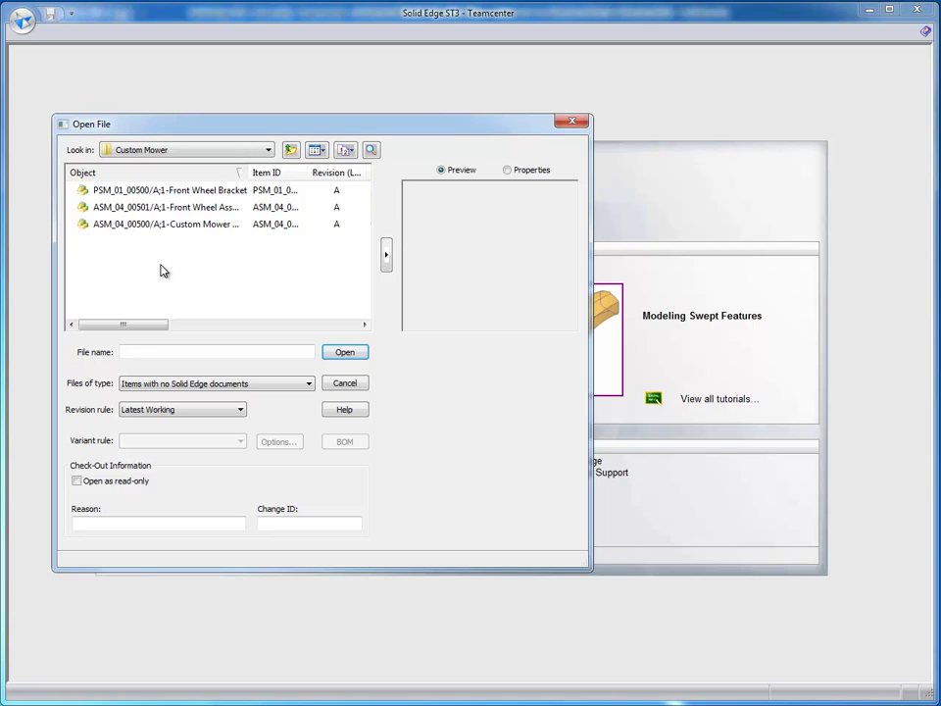
left_click(188, 226)
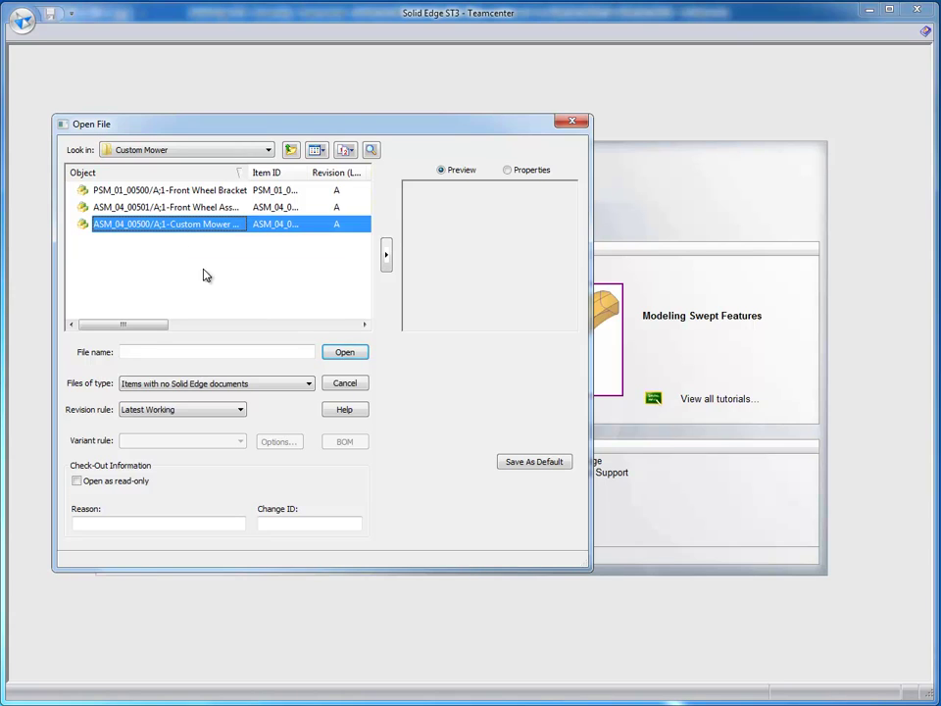
left_click(345, 353)
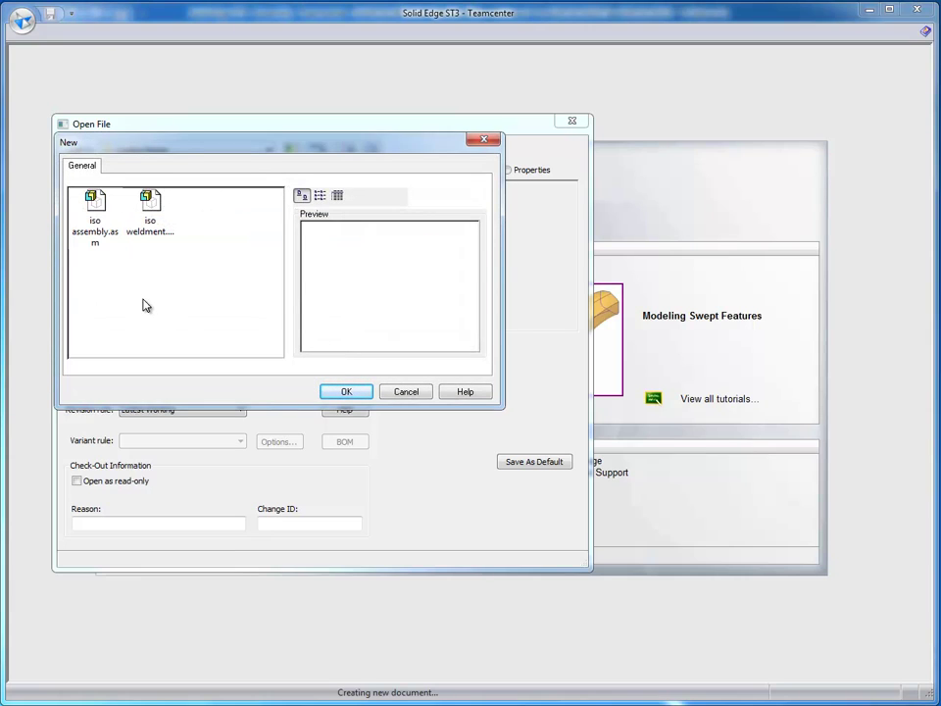
Step: Create ASM_04_00500 from the iso assembly.asm template and confirm the Teamcenter upload
left_click(94, 212)
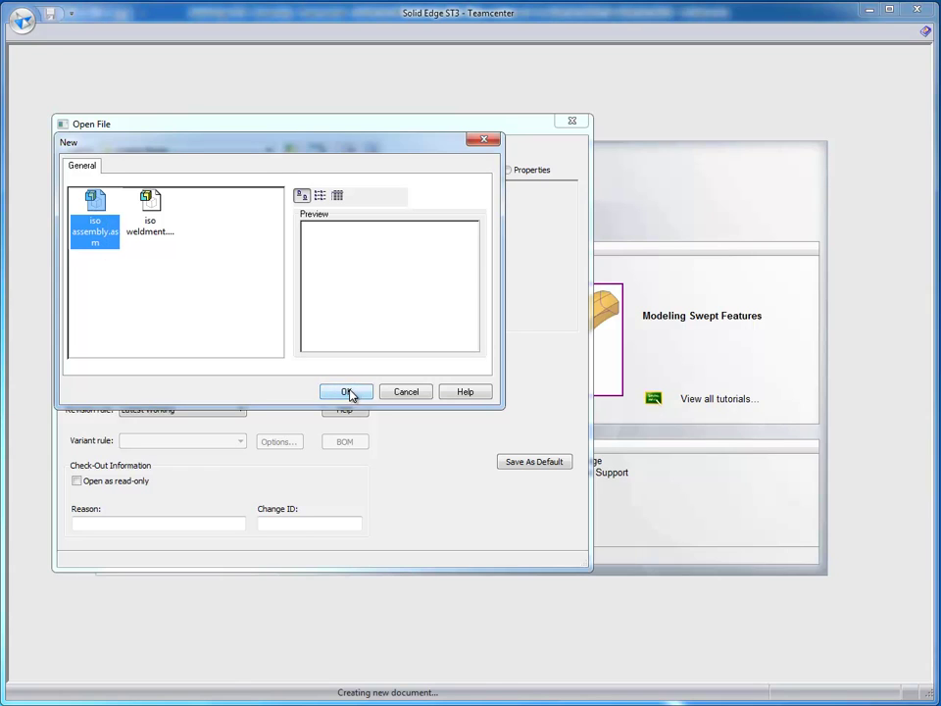
left_click(345, 391)
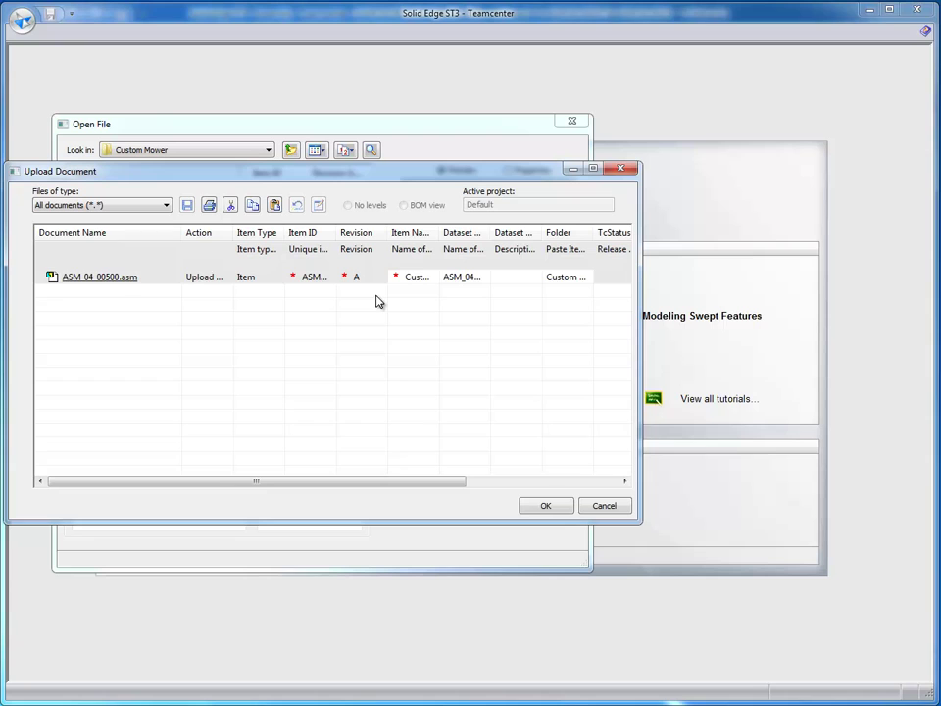
left_click(545, 507)
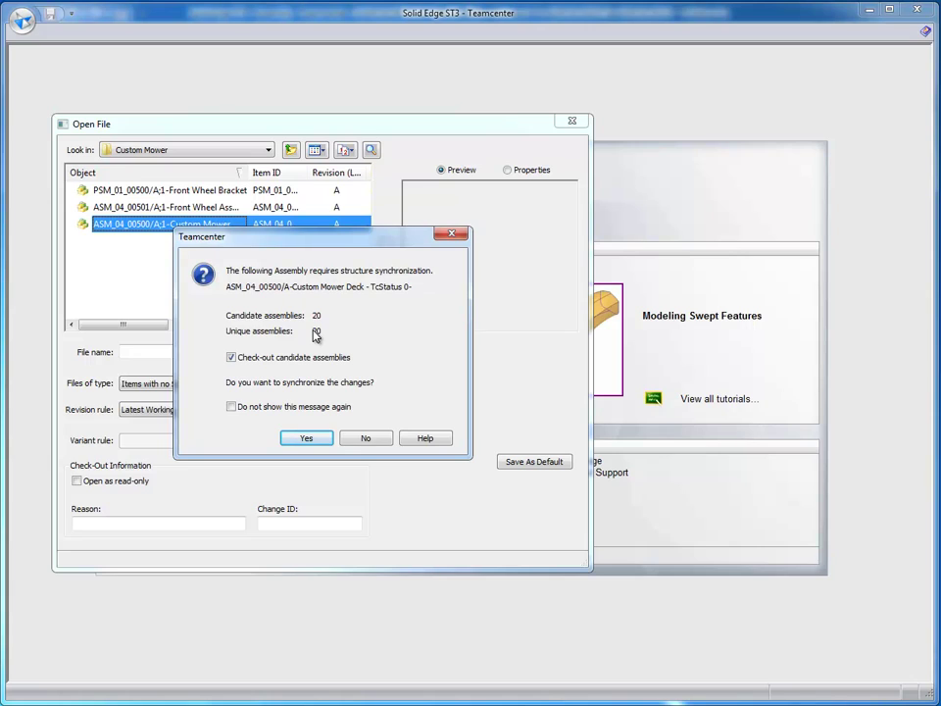
Step: Accept the structure synchronization, fit the mower deck in view, and expand Front Wheel Assembly in PathFinder
left_click(310, 440)
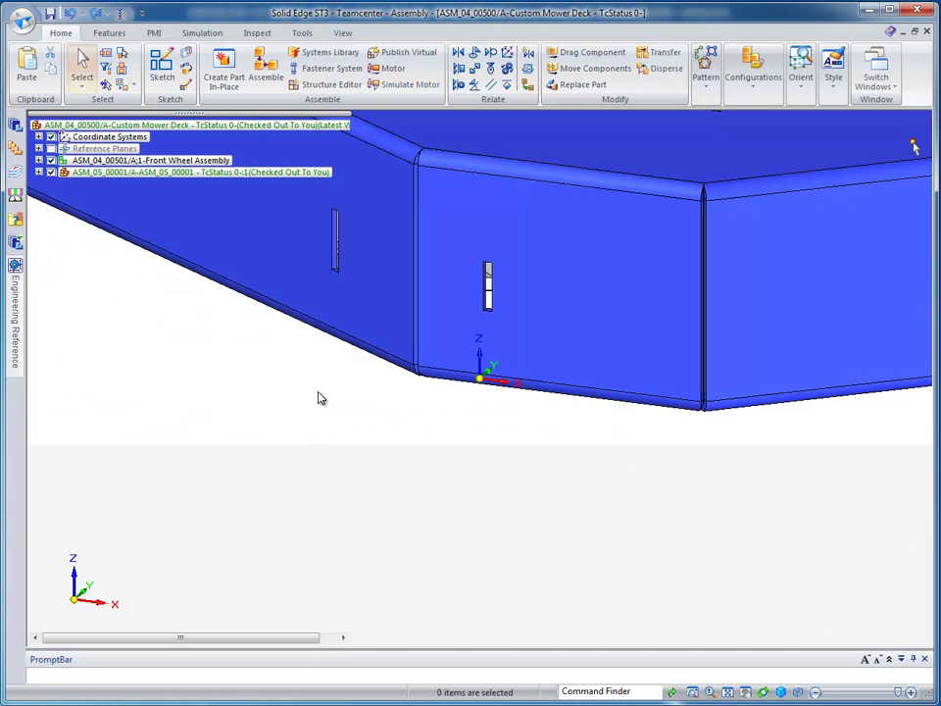
left_click(727, 693)
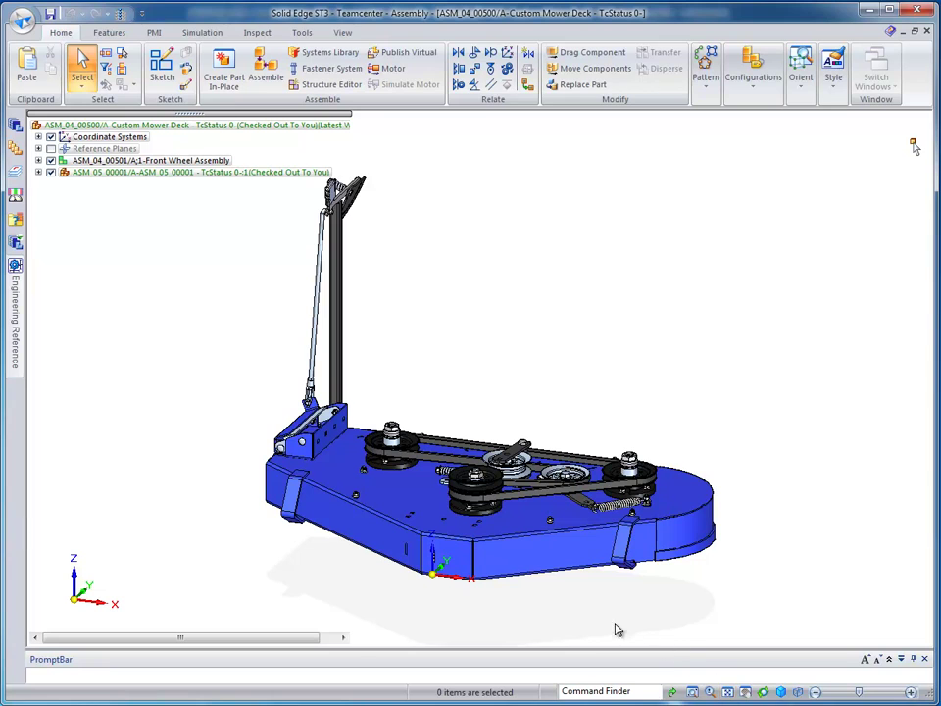
middle_click_drag(524, 609, 309, 379)
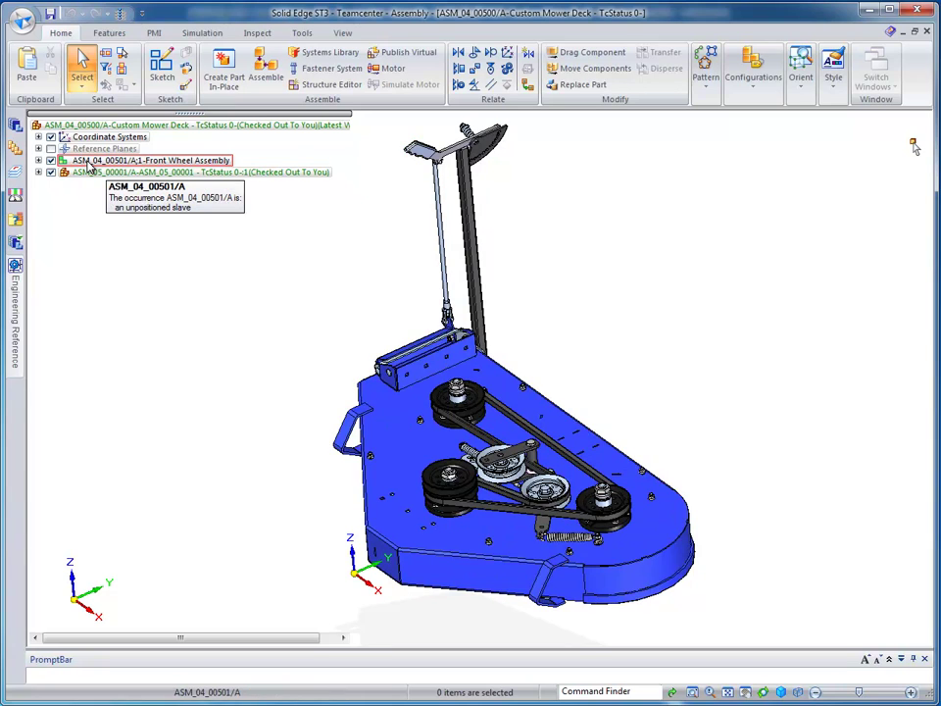
left_click(86, 165)
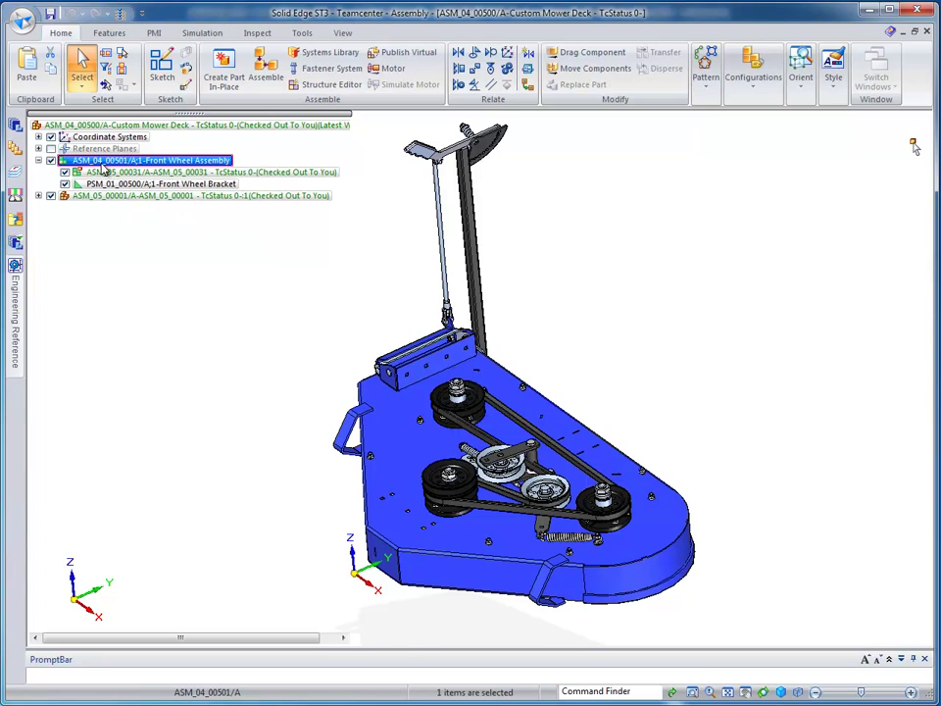
Step: Start Publish Virtual and include the Front Wheel Assembly and Front Wheel Bracket rows
left_click(402, 51)
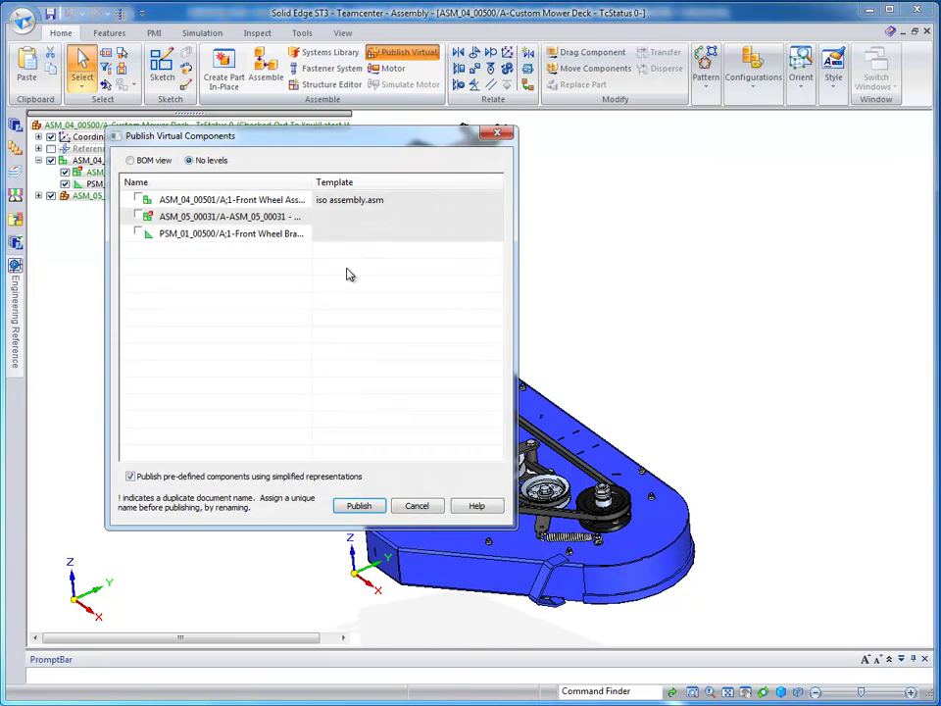
left_click(140, 199)
left_click(139, 234)
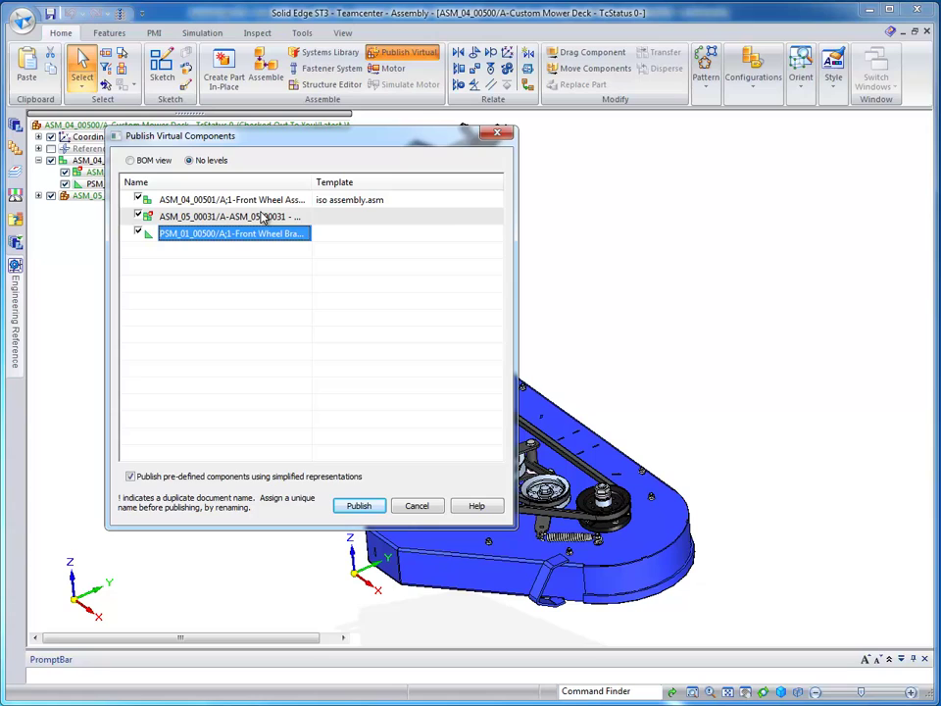
Step: Set the Front Wheel Bracket's template to iso sheet metal.psm
left_click(342, 234)
right_click(345, 235)
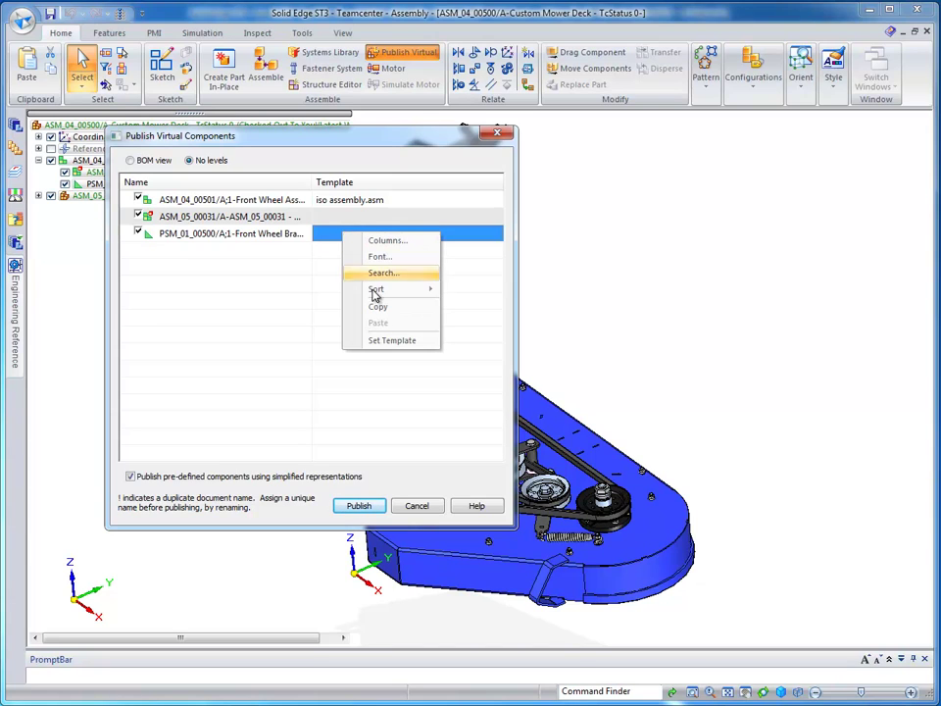
left_click(398, 342)
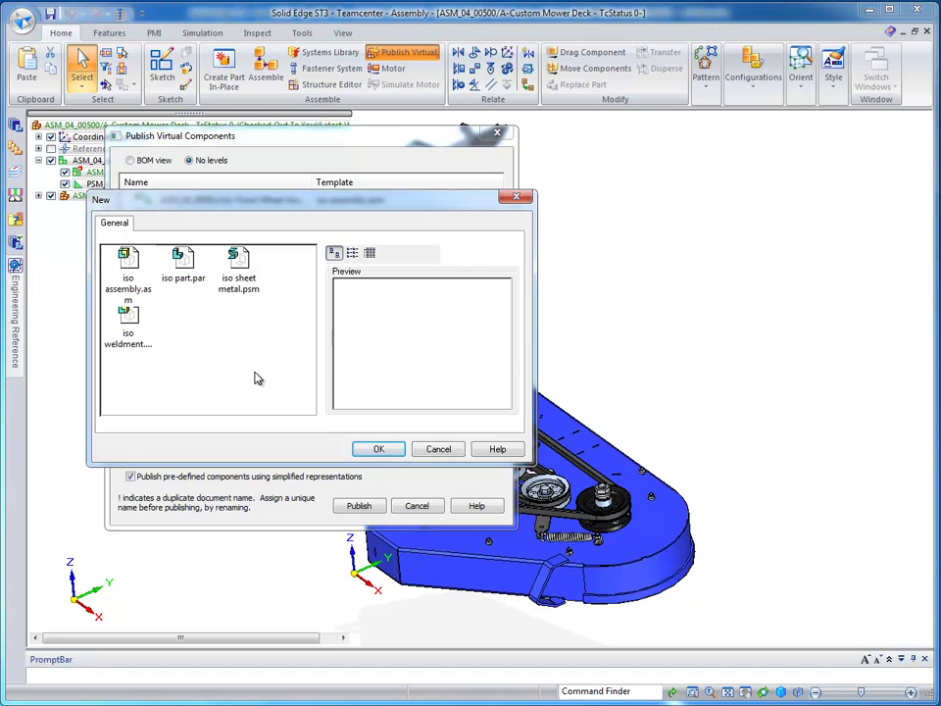
left_click(242, 276)
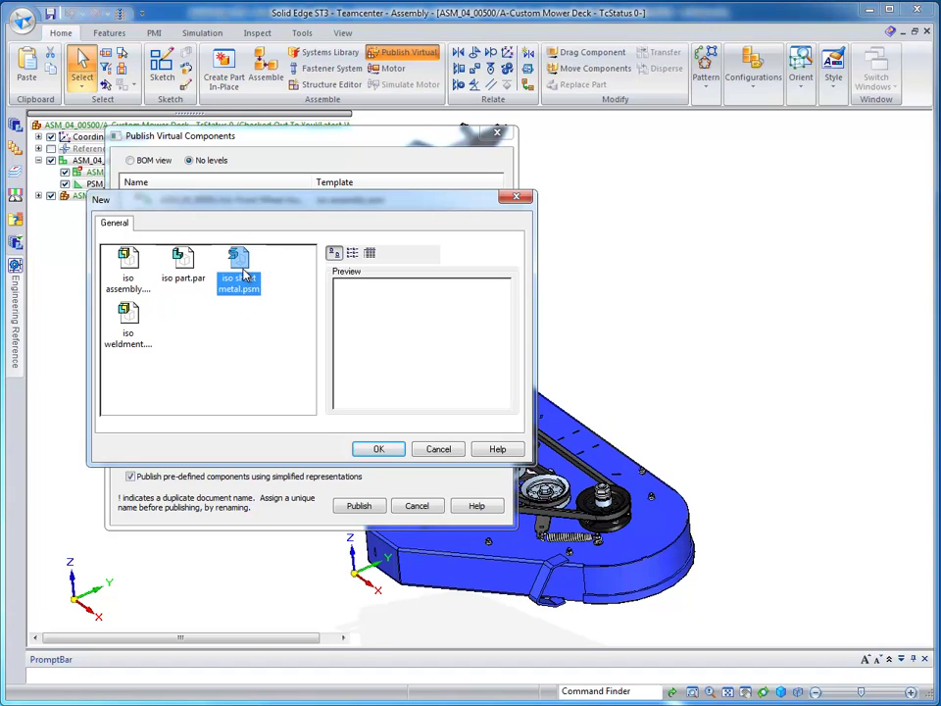
left_click(379, 449)
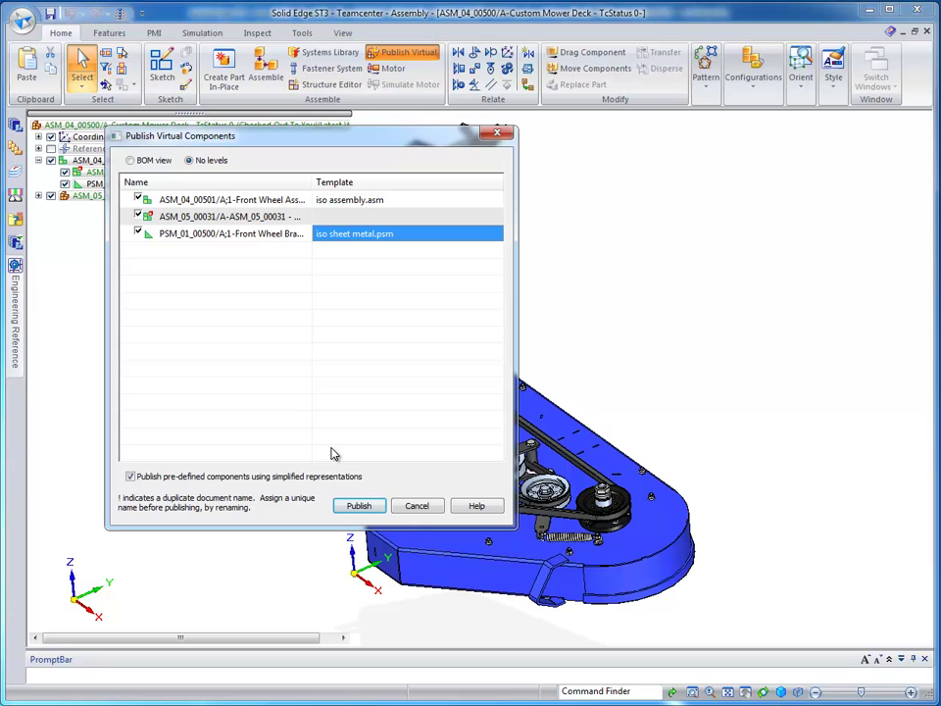
Step: Publish the checked virtual components to bring up the New Document properties
left_click(359, 506)
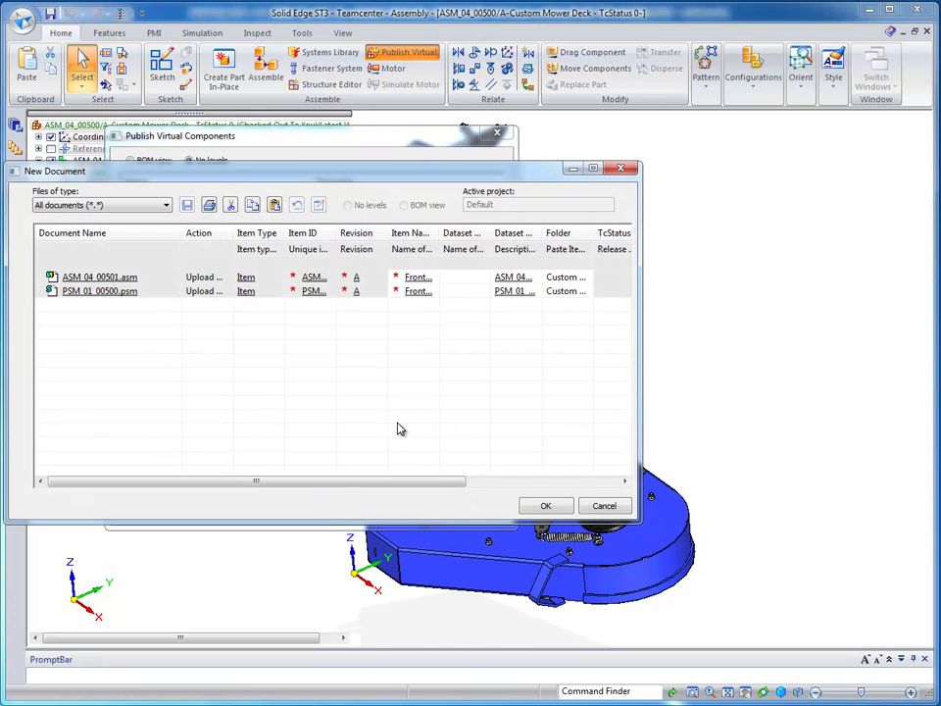
mouse_move(372, 484)
left_mouse_down()
mouse_move(394, 481)
mouse_move(370, 491)
left_mouse_up()
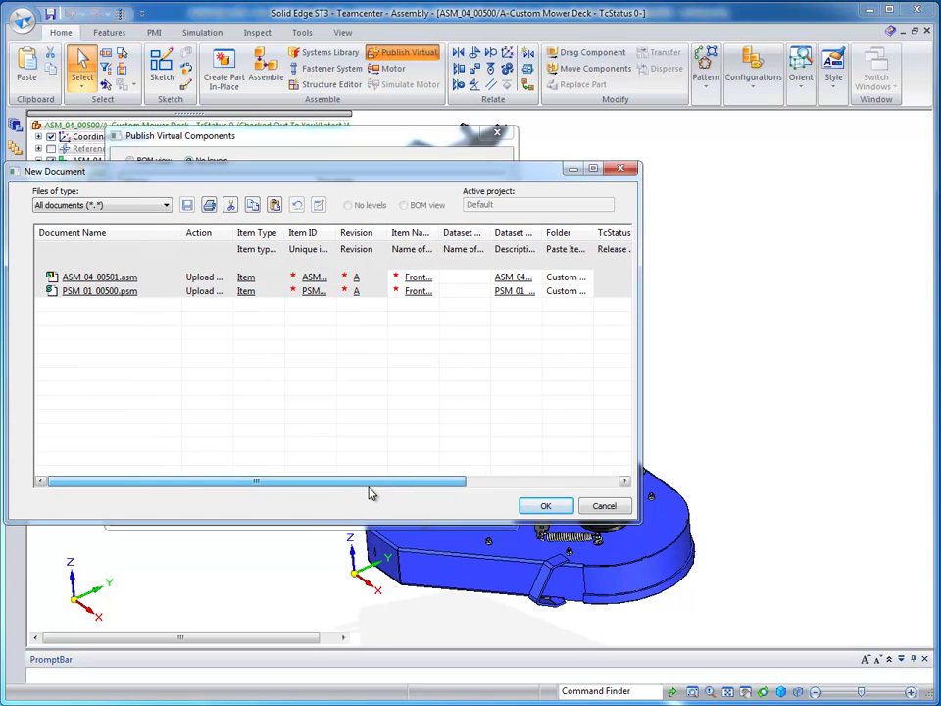
left_click_drag(372, 496, 406, 496)
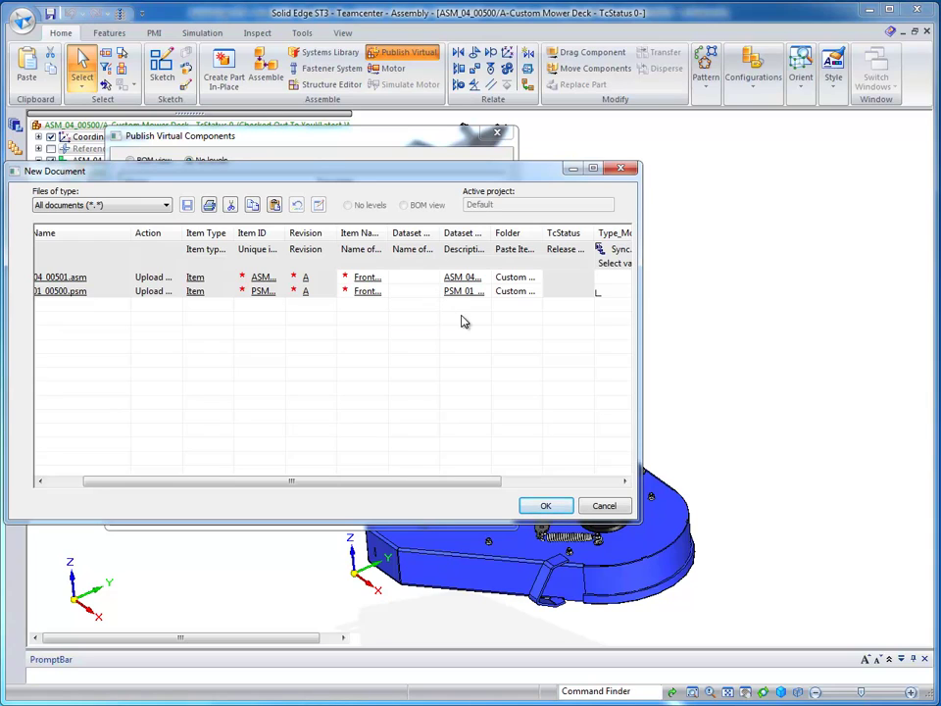
left_click_drag(454, 485, 600, 485)
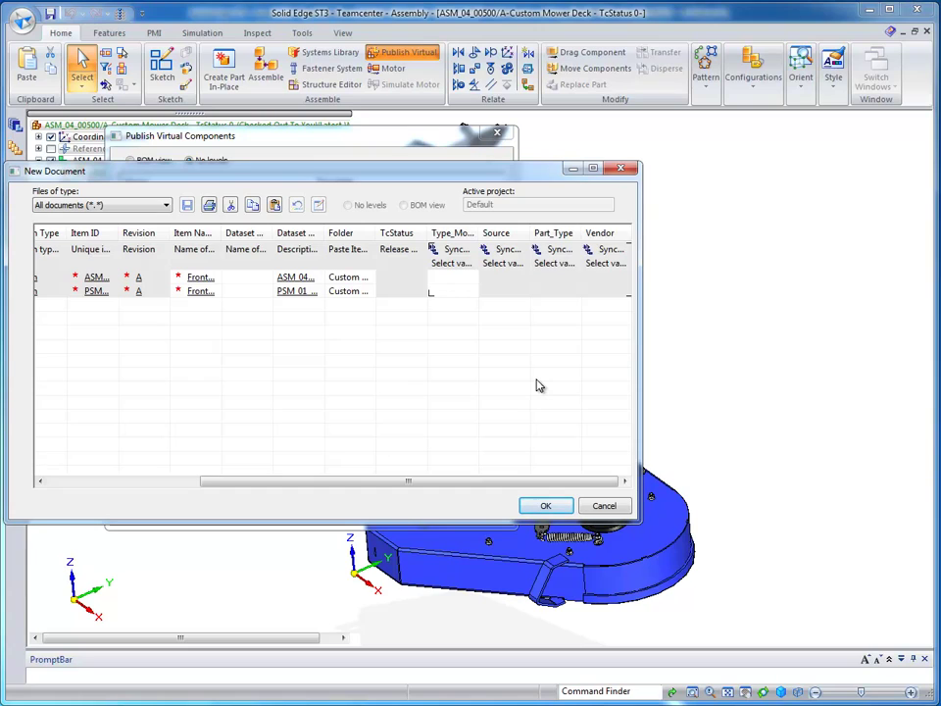
Step: Set the assembly row's Type_Model to ASM, Source to MFG and Part_Type to NA
left_click(463, 291)
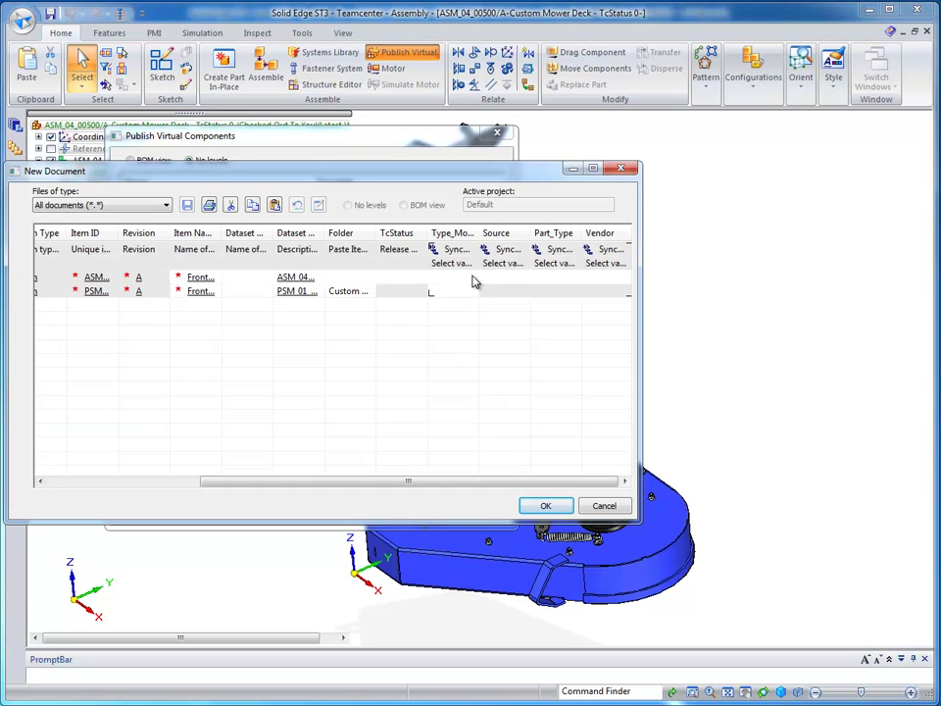
left_click(472, 279)
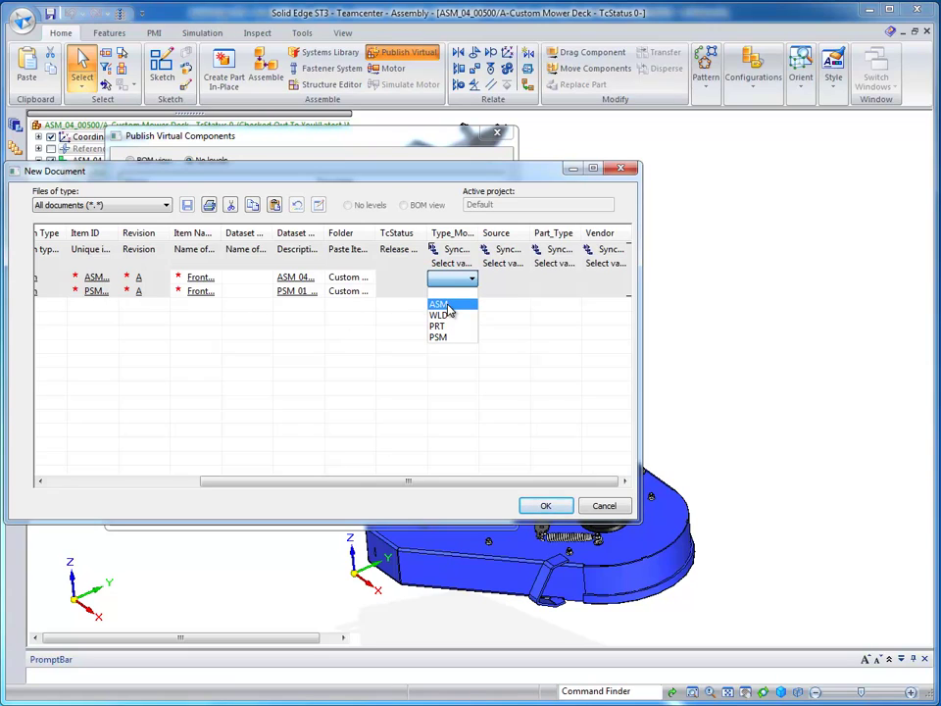
left_click(447, 306)
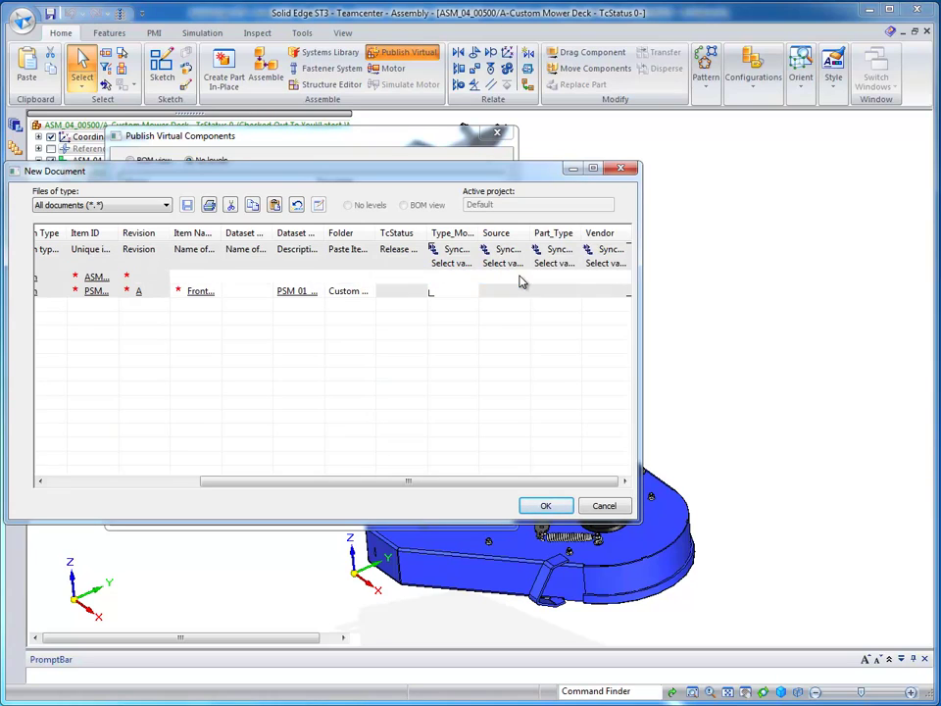
left_click(520, 279)
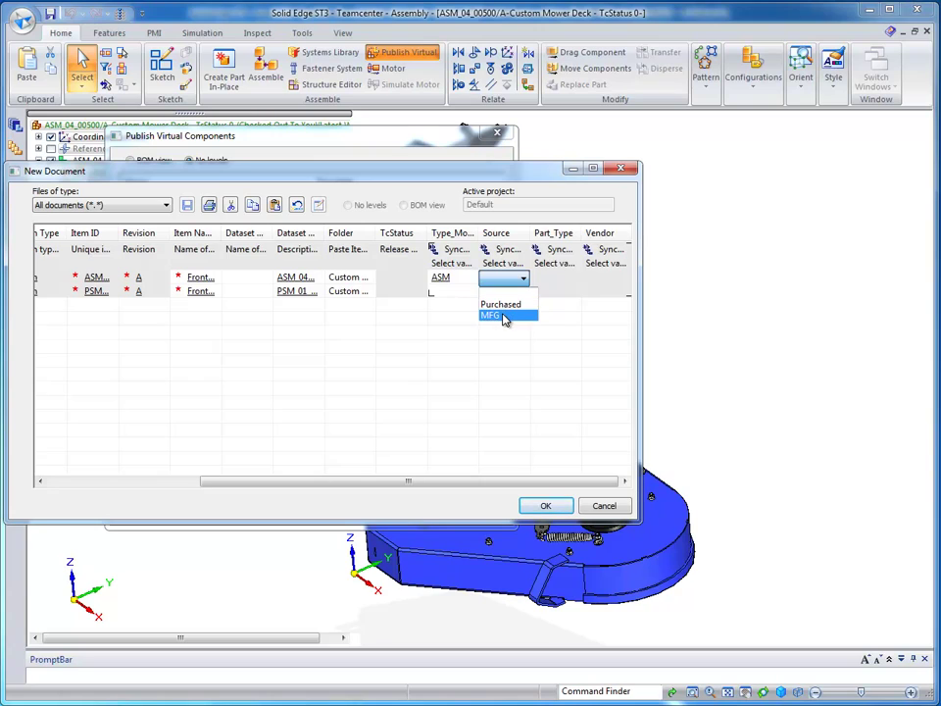
left_click(503, 318)
left_click(575, 279)
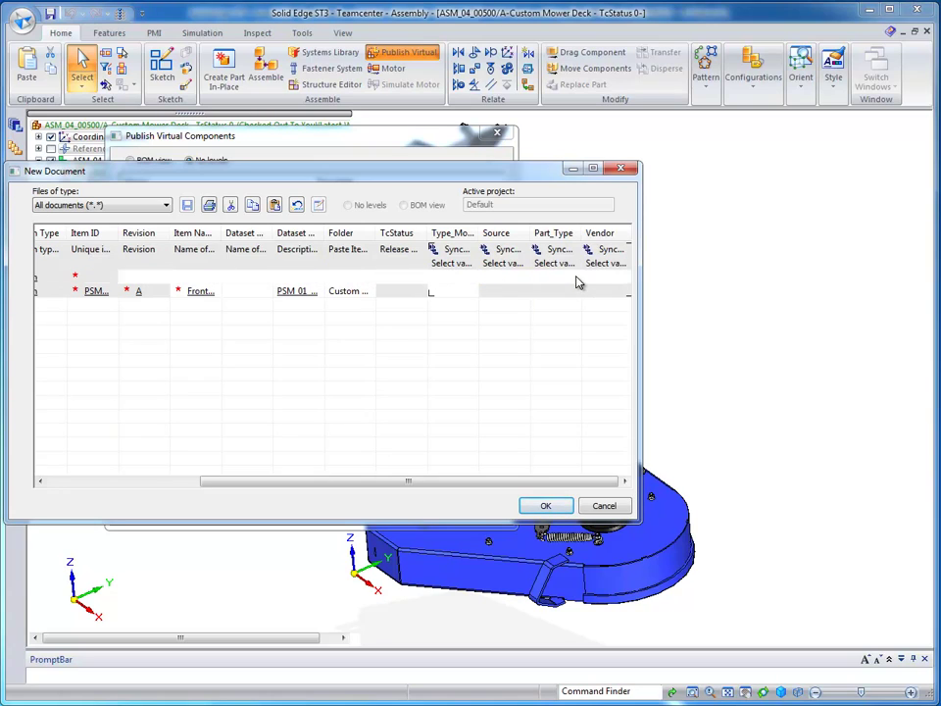
left_click(576, 279)
left_click(547, 306)
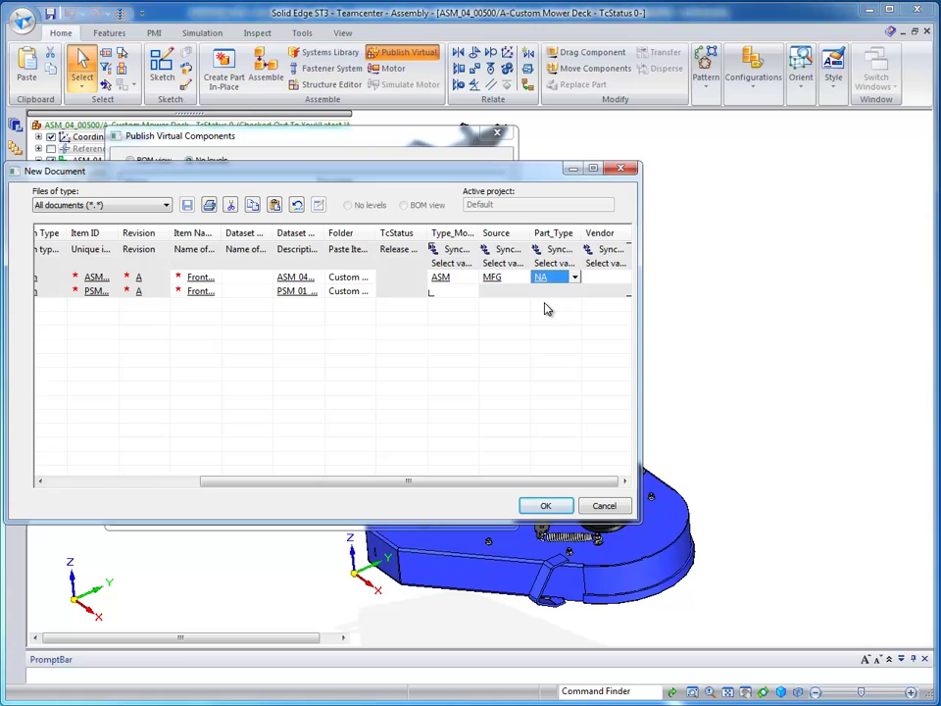
Step: Replace the assembly row's vendor with ACME
left_click(623, 278)
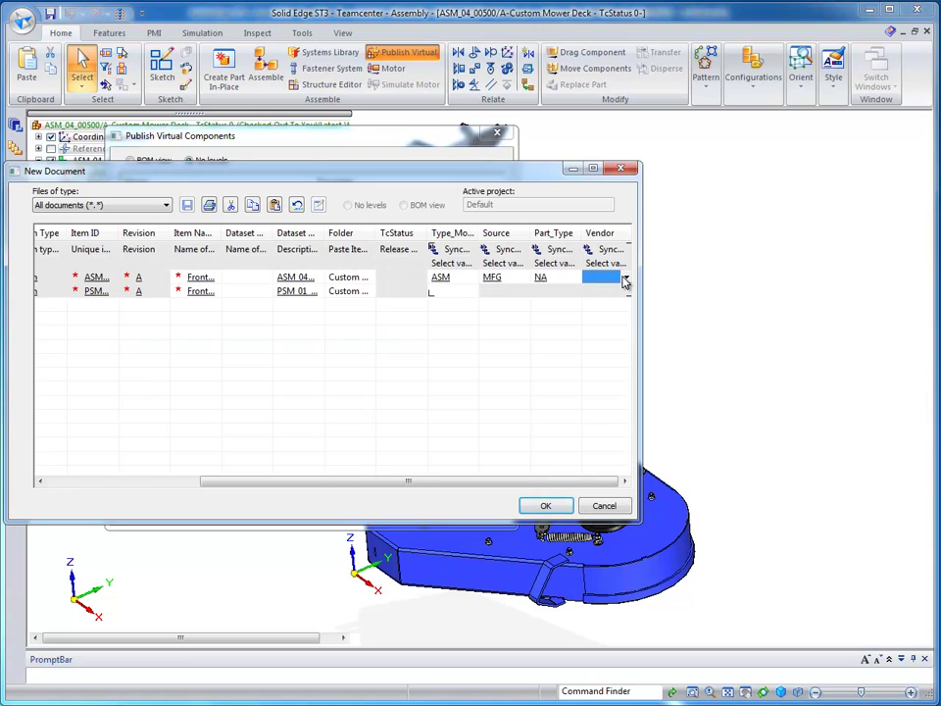
left_click(623, 279)
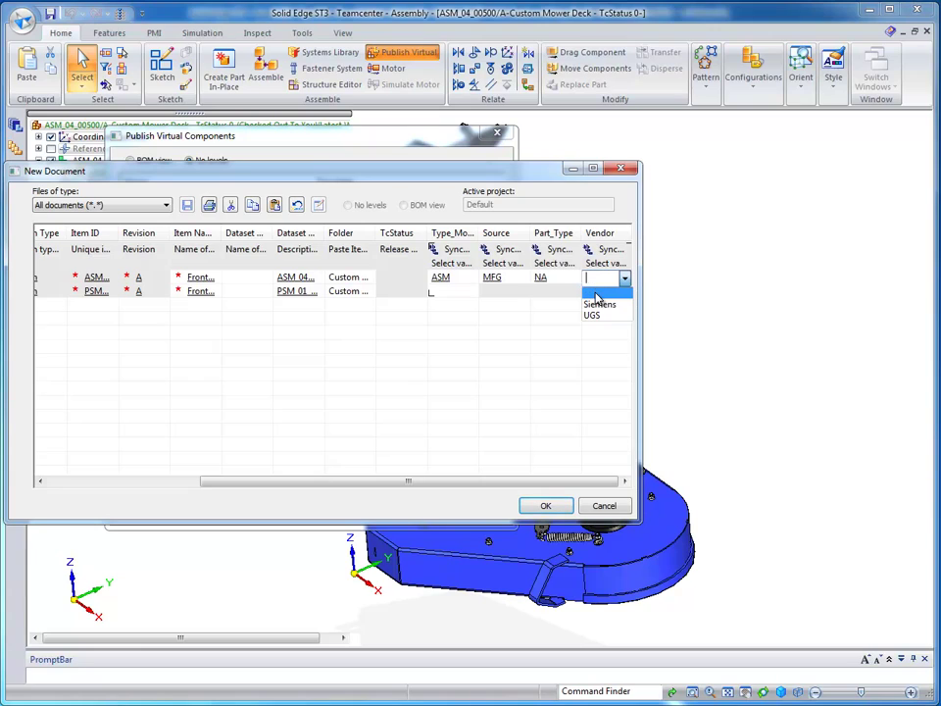
left_click(597, 296)
type("ACME")
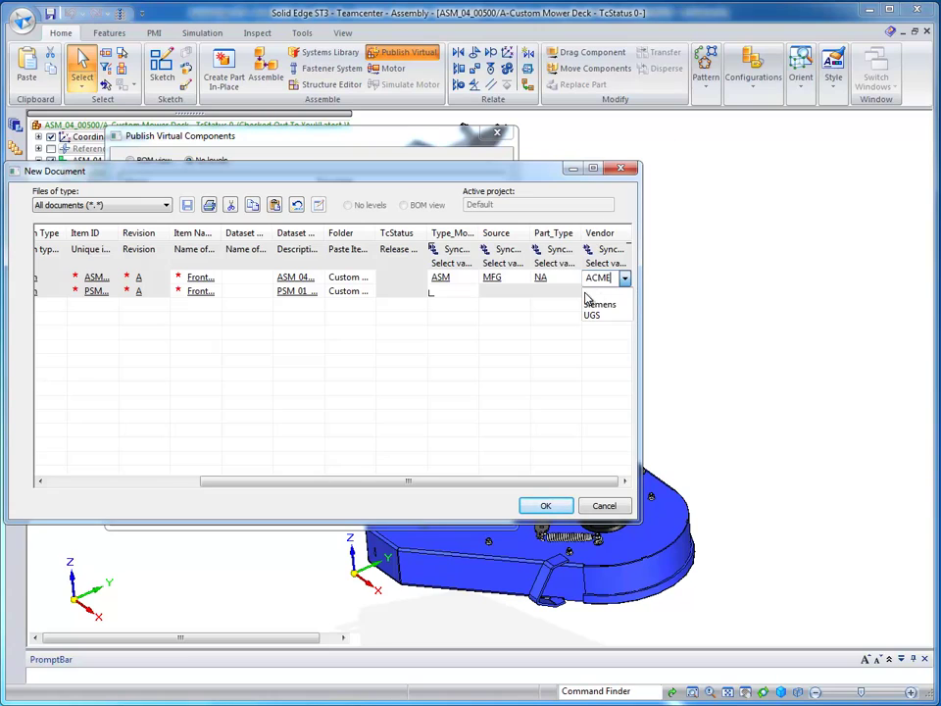
key("Return")
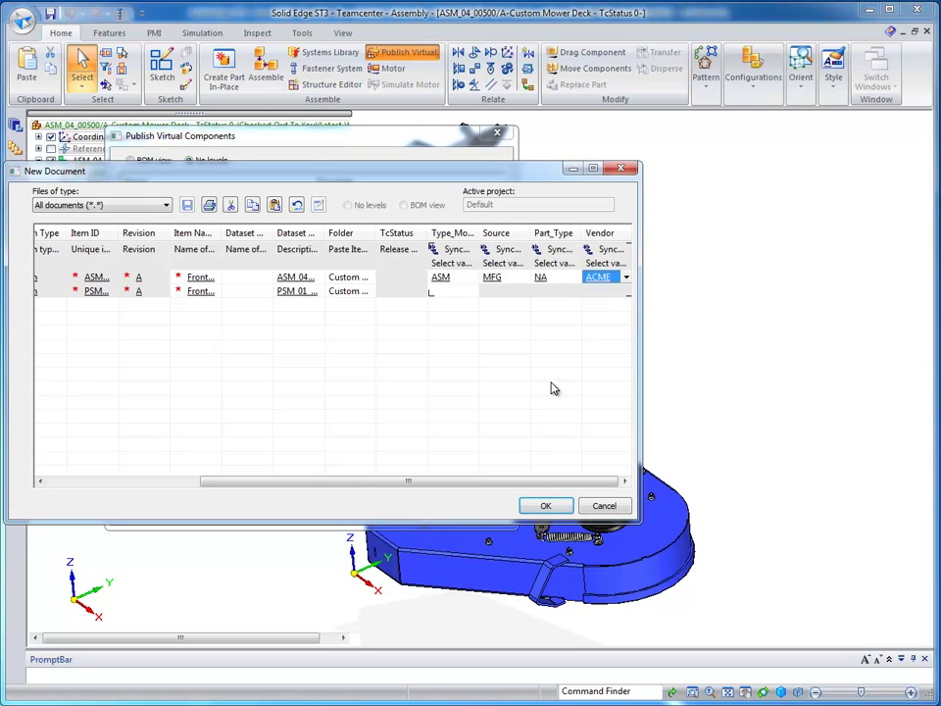
Step: Set the bracket row's model type to PRT, source MFG and part type Mach
left_click(469, 294)
left_click(470, 293)
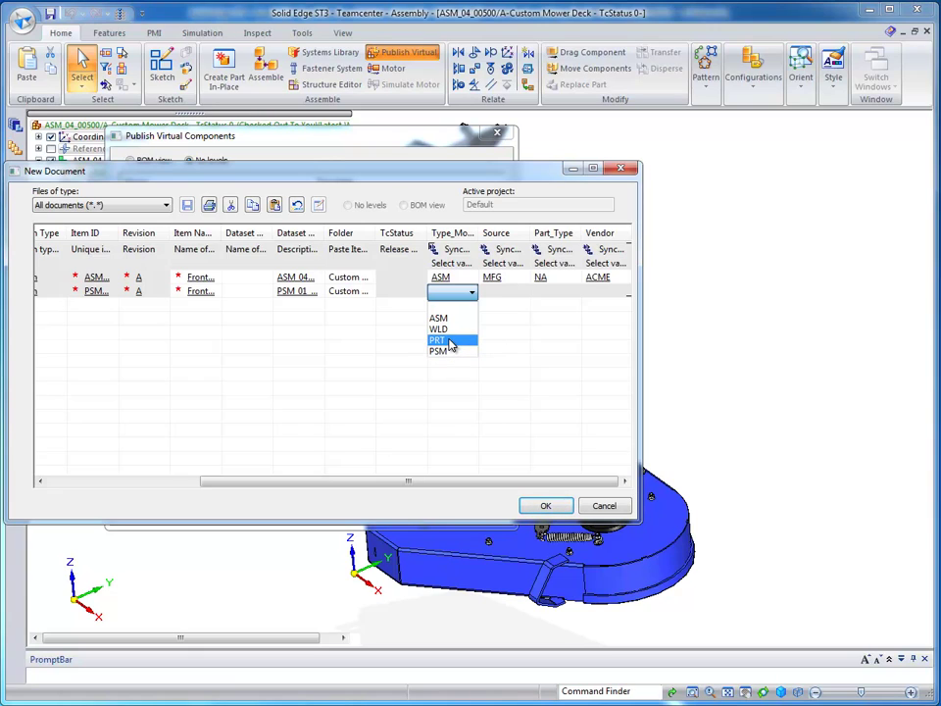
left_click(447, 340)
left_click(523, 300)
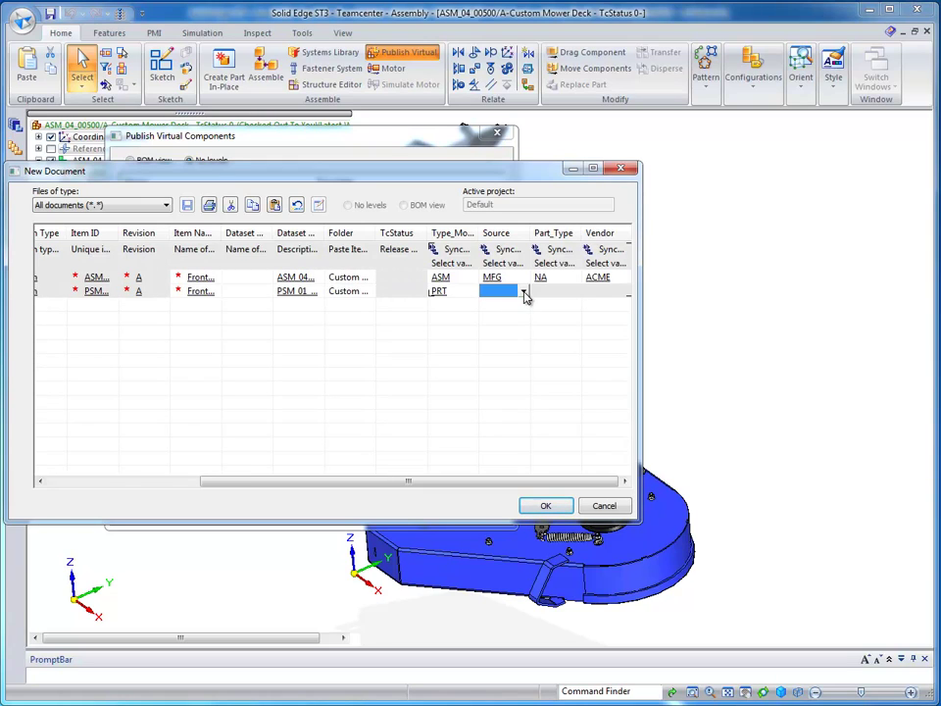
left_click(526, 295)
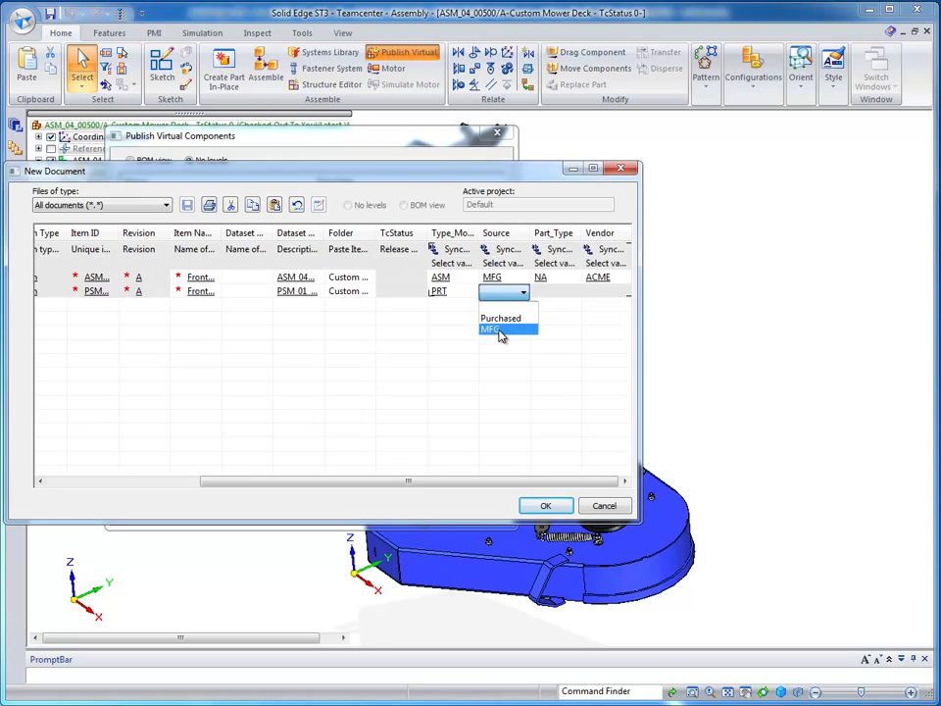
left_click(499, 329)
left_click(578, 291)
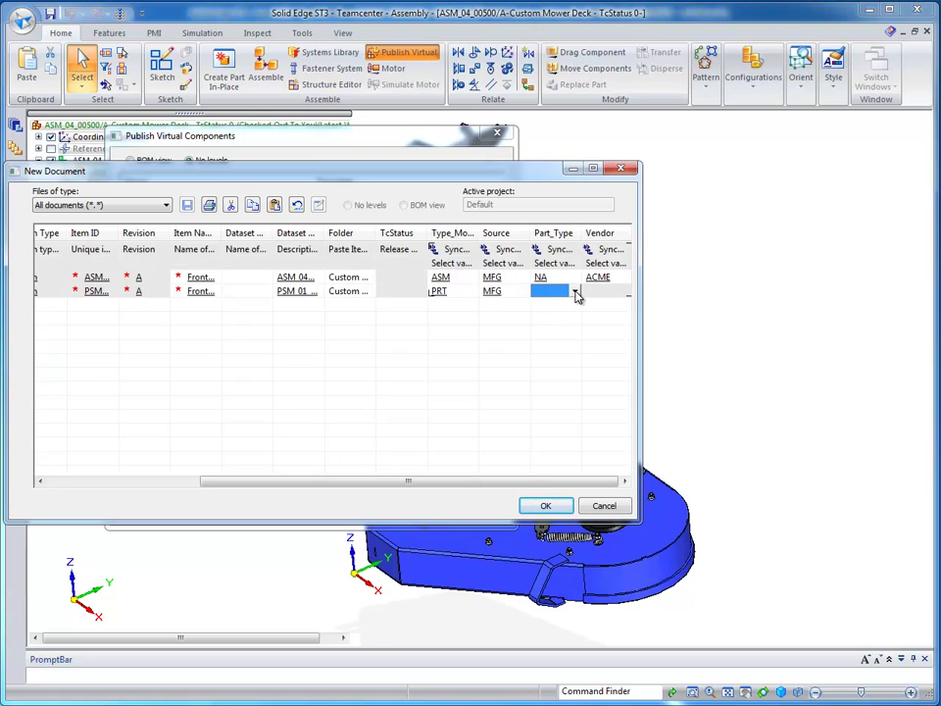
left_click(576, 293)
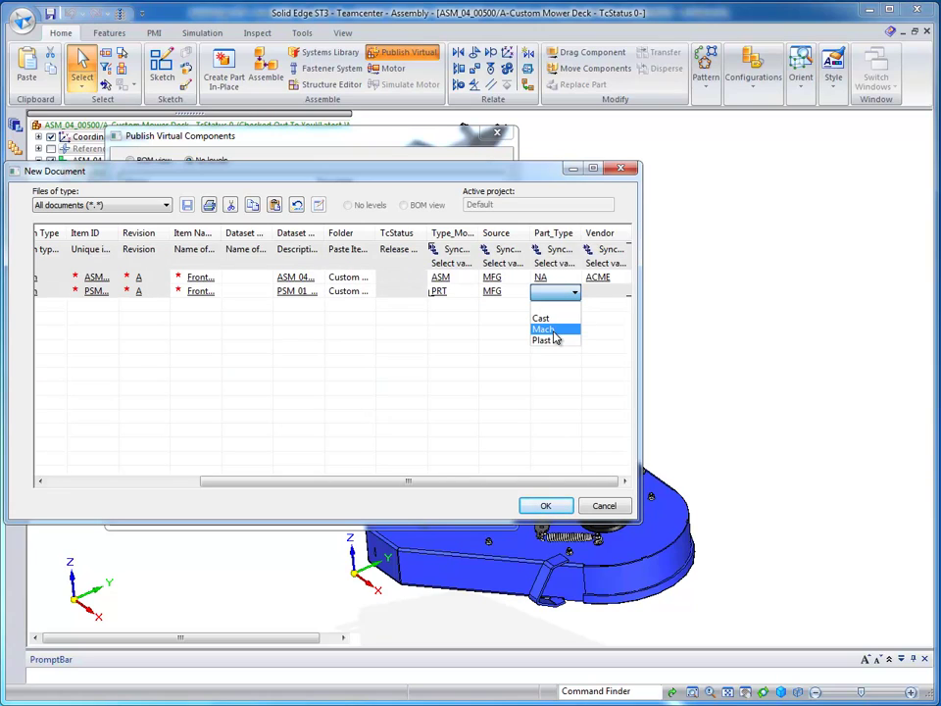
left_click(555, 334)
Step: Correct the bracket row to PSM, Mfg, NA with vendor Siemens, and accept the properties
left_click(473, 295)
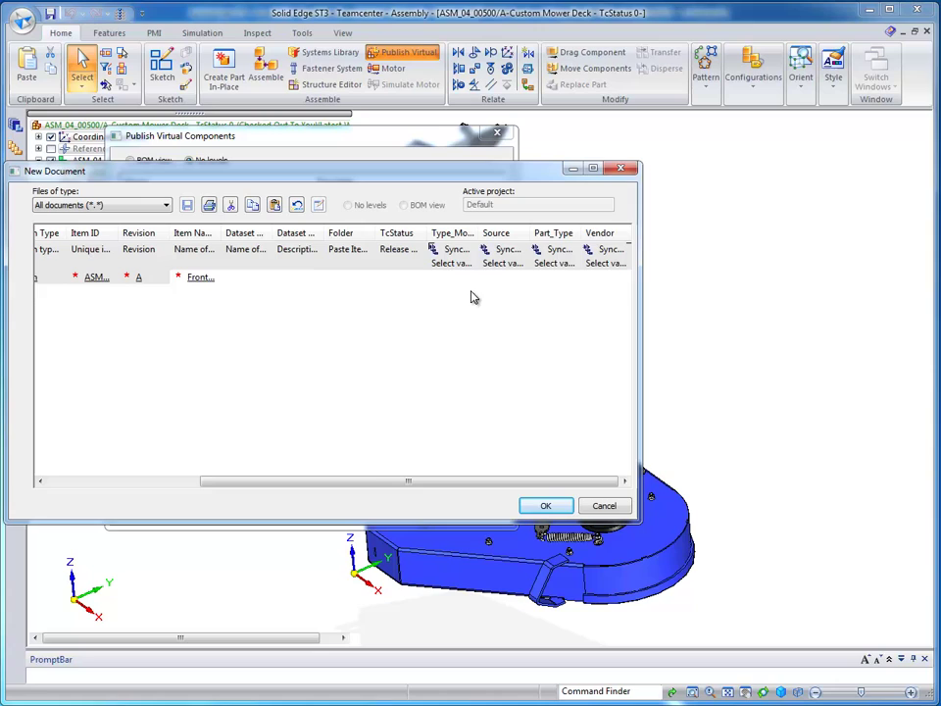
left_click(473, 293)
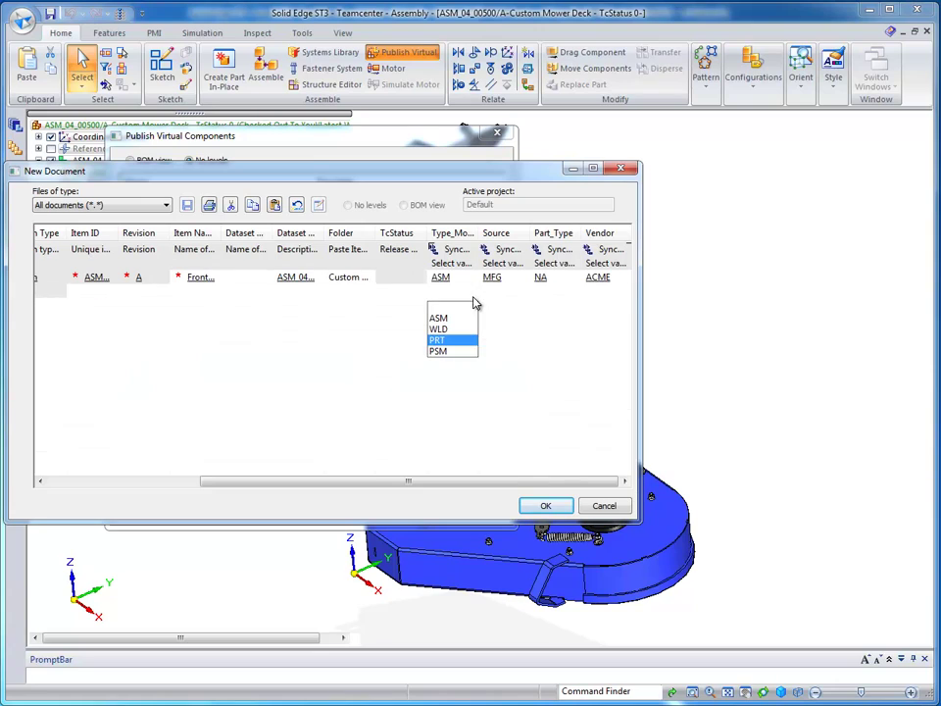
left_click(468, 347)
left_click(523, 293)
left_click(523, 293)
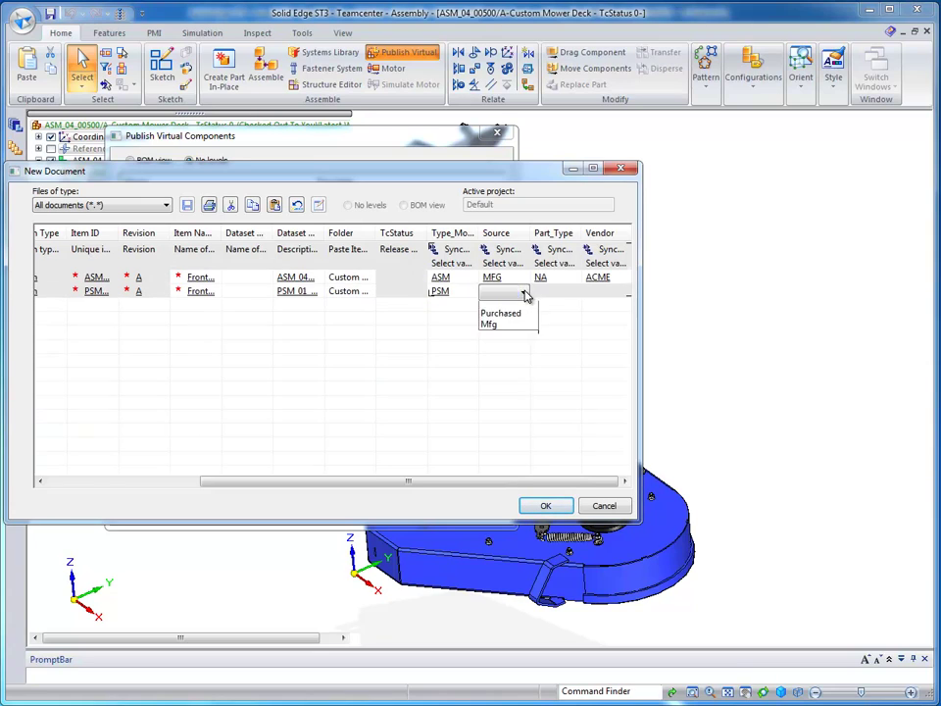
left_click(490, 330)
left_click(555, 294)
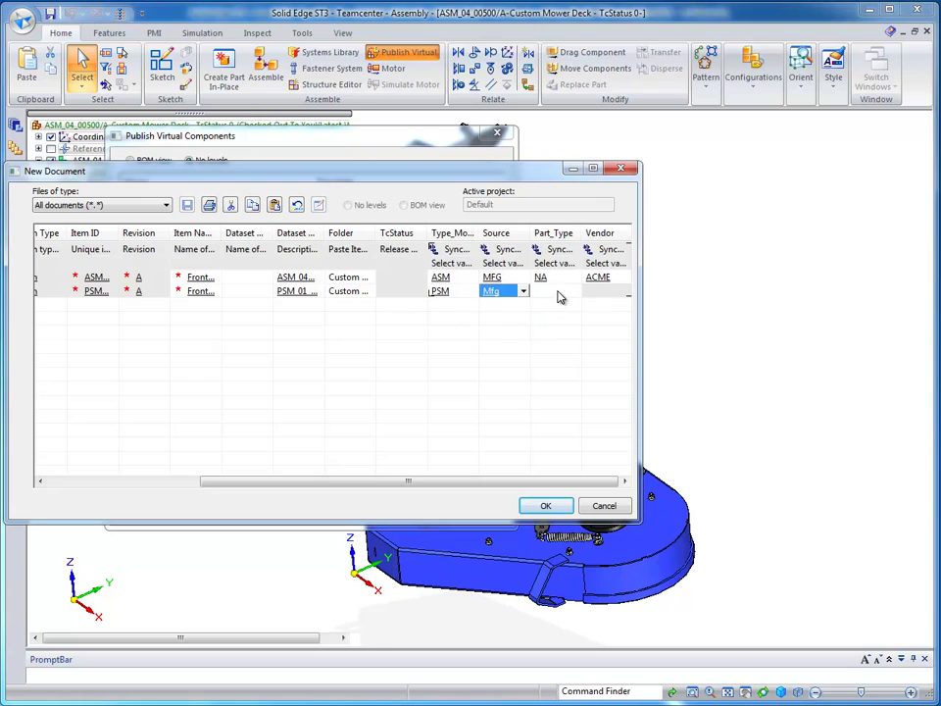
left_click(576, 294)
left_click(563, 324)
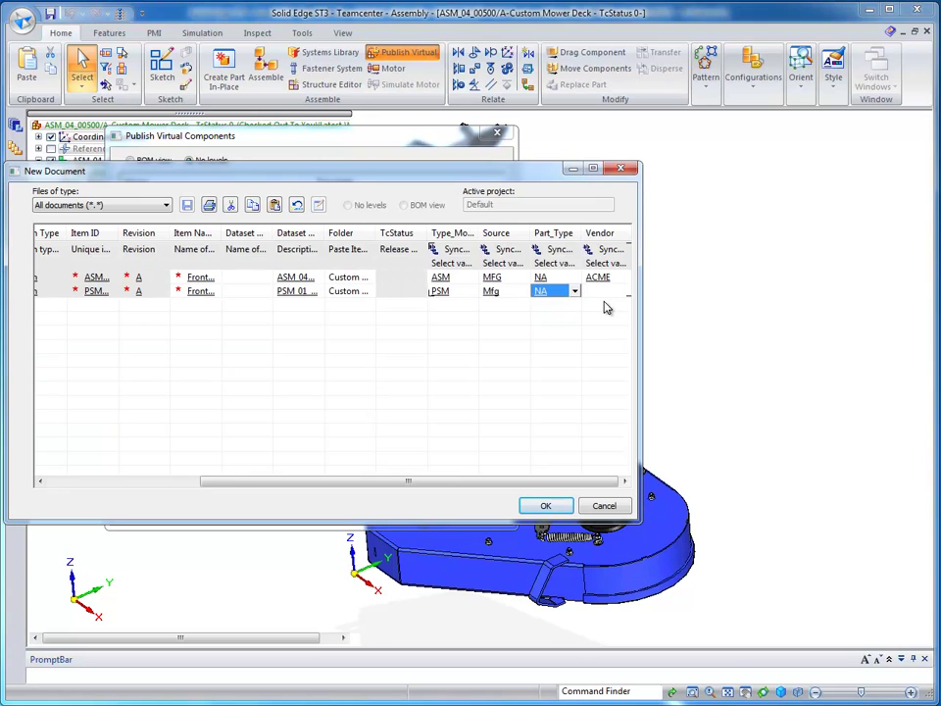
left_click(618, 293)
left_click(625, 292)
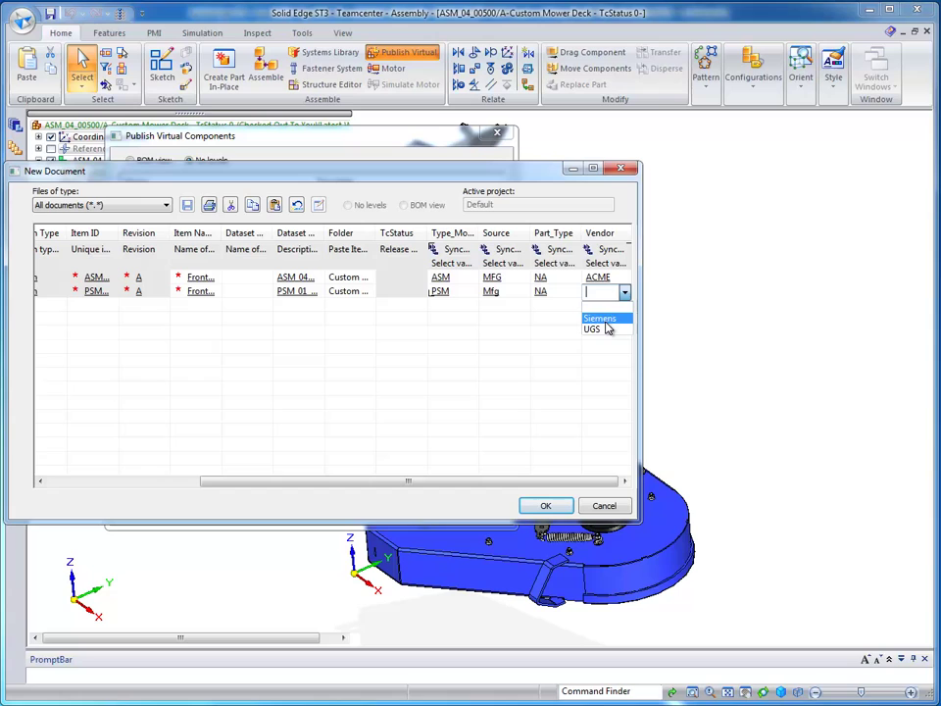
left_click(602, 314)
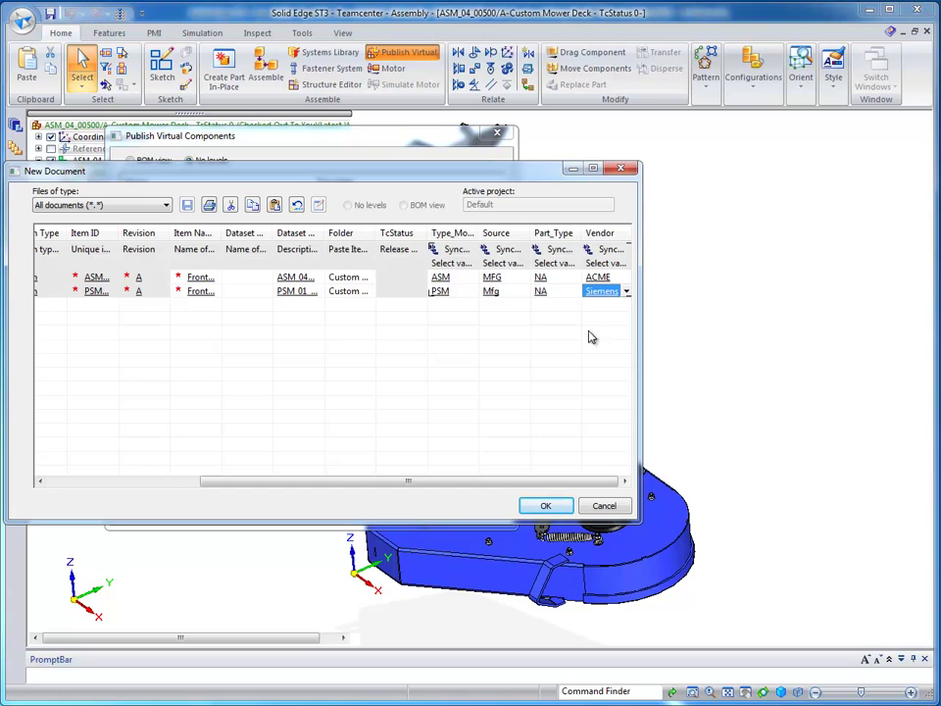
left_click(549, 508)
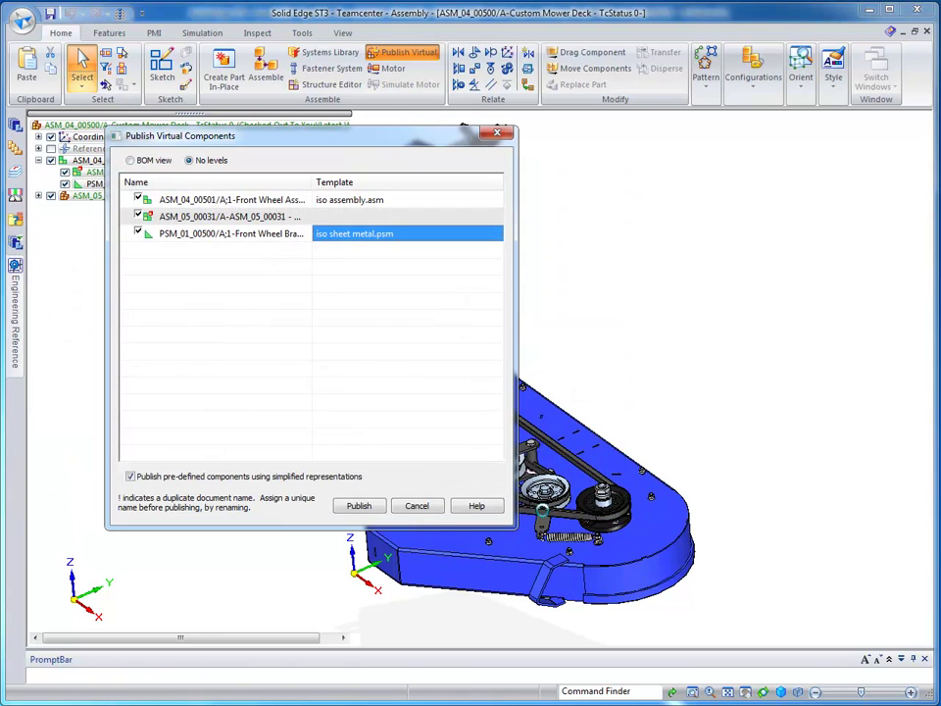
Step: Publish the components, then display ASM_05_00031 and PSM_01_00500 under ASM_04_00501 in PathFinder
left_click(359, 505)
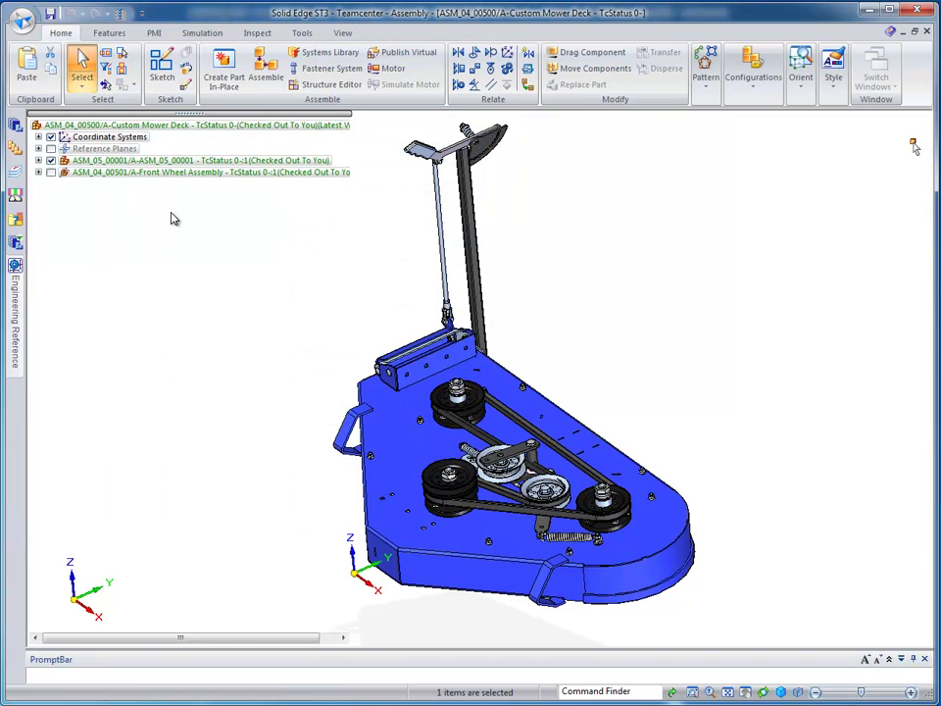
left_click(39, 172)
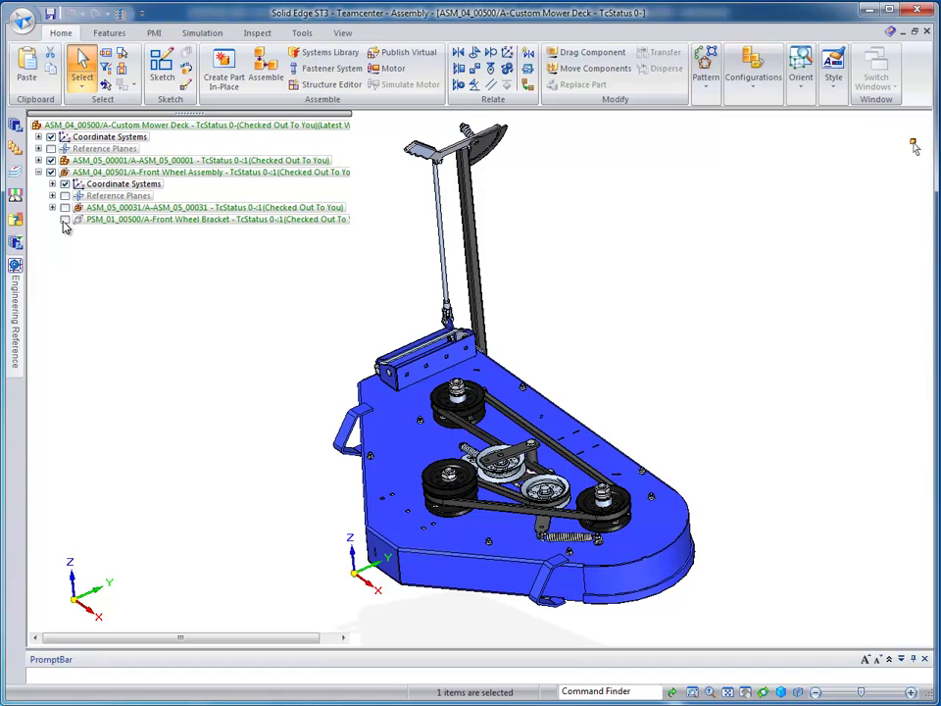
left_click(65, 208)
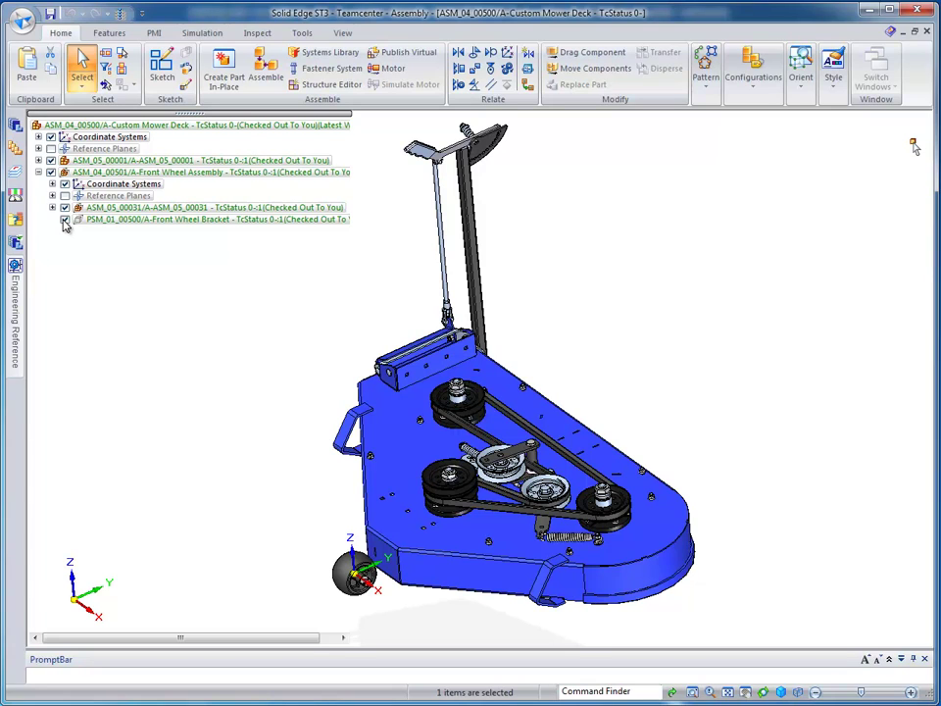
left_click(65, 220)
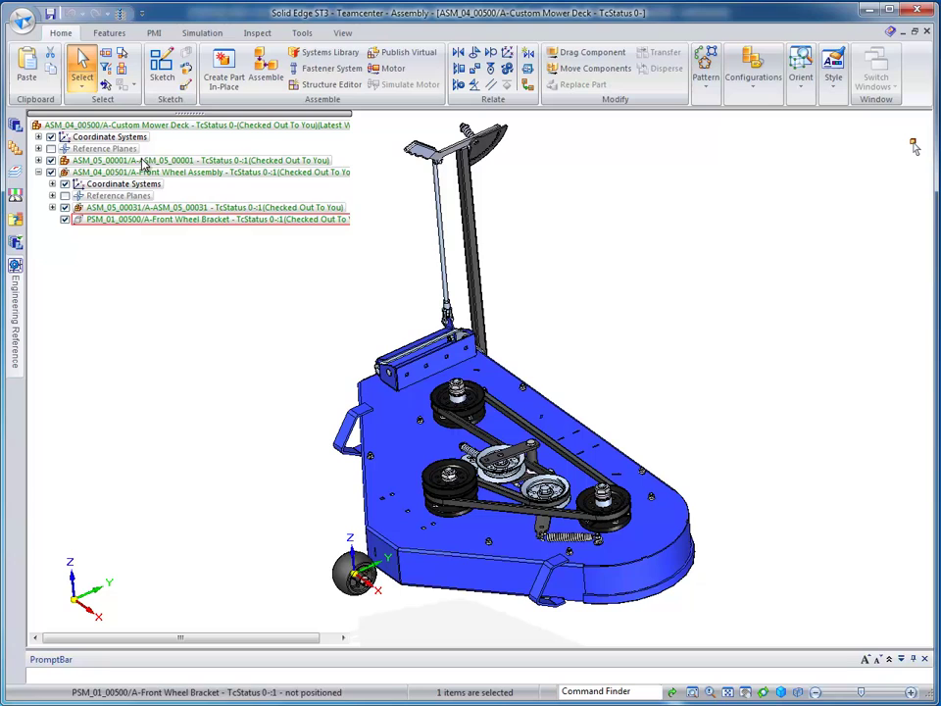
left_click(39, 161)
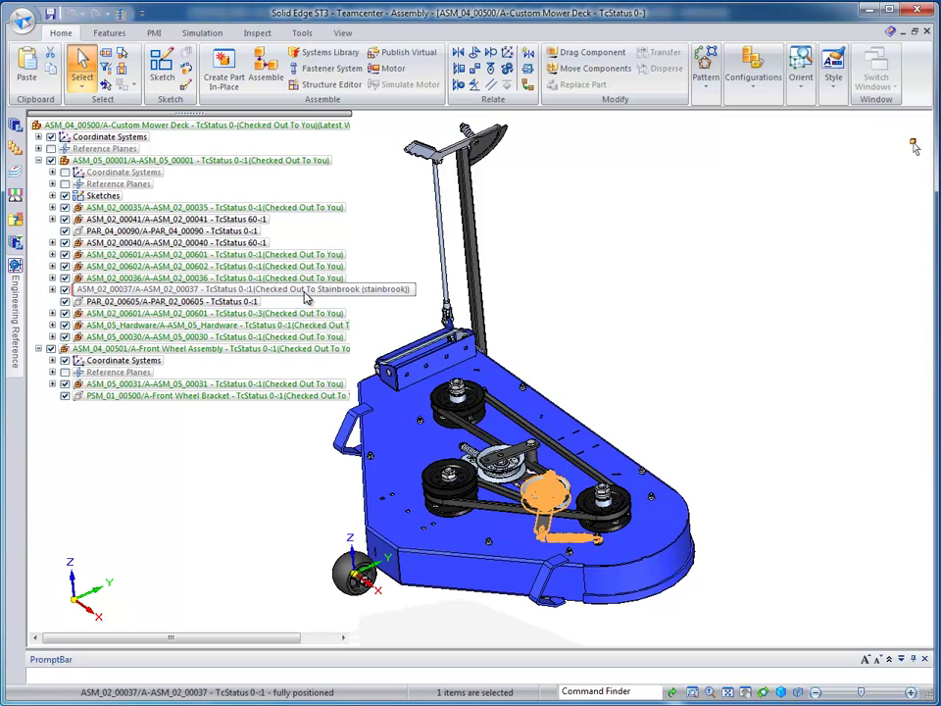
mouse_move(307, 299)
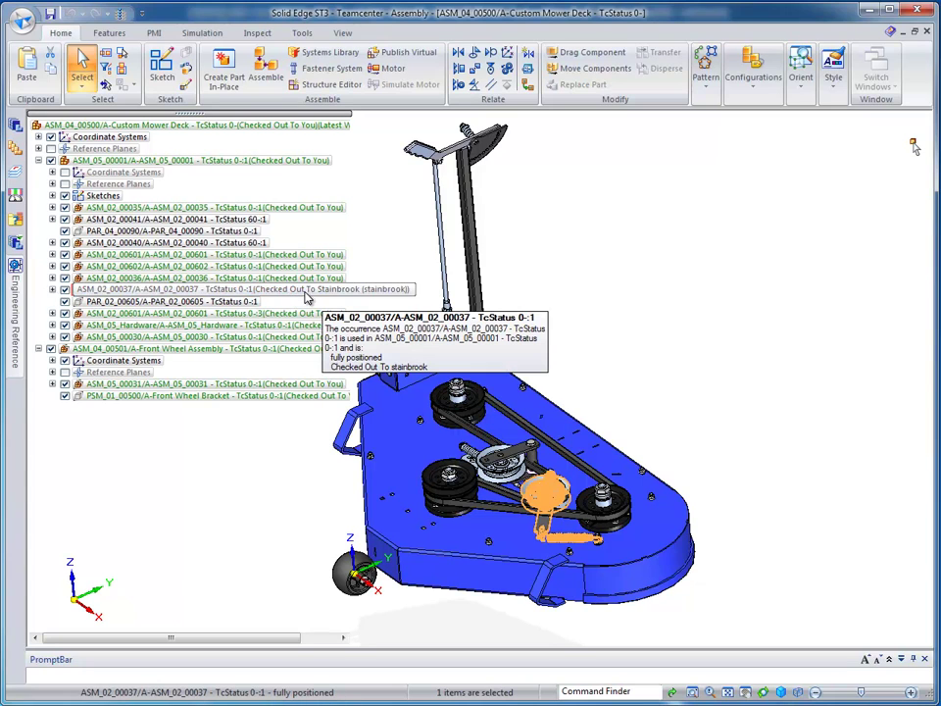
left_click(52, 289)
left_click(66, 337)
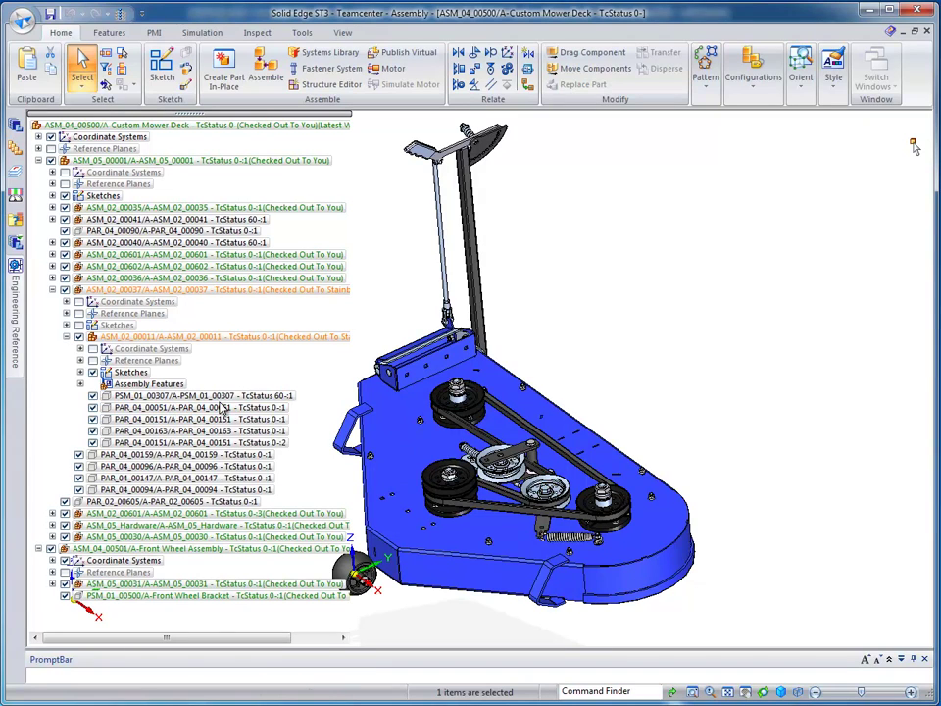
mouse_move(282, 402)
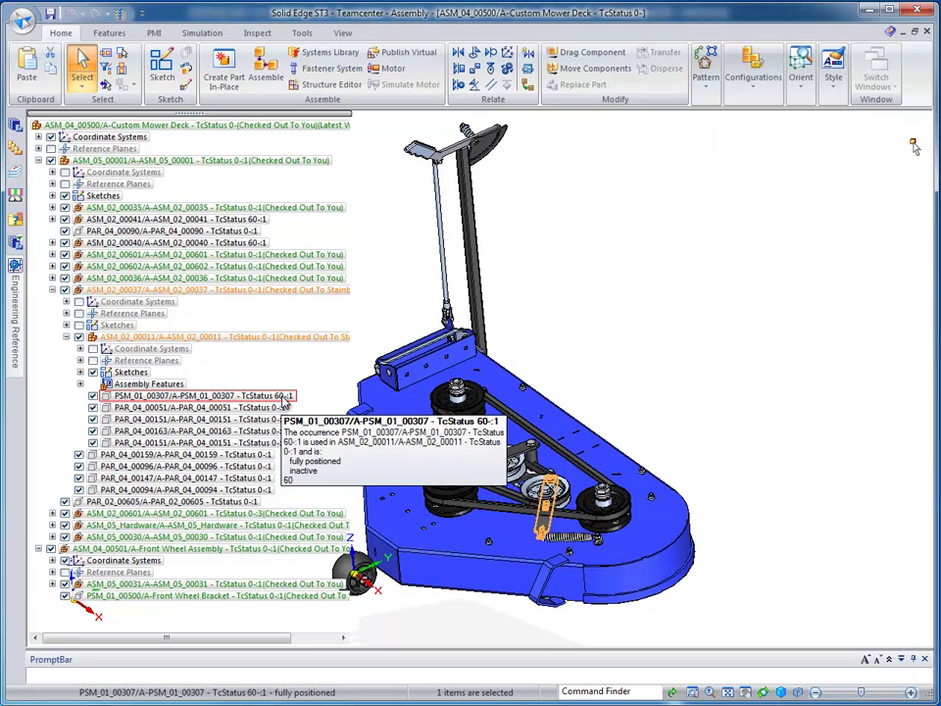
left_click(52, 290)
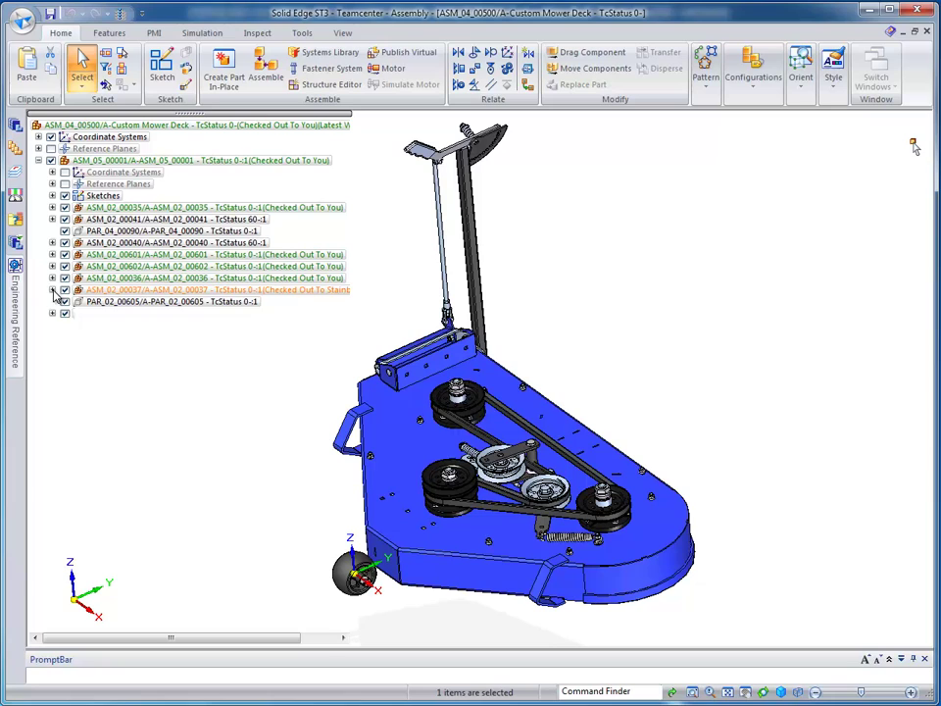
left_click(38, 160)
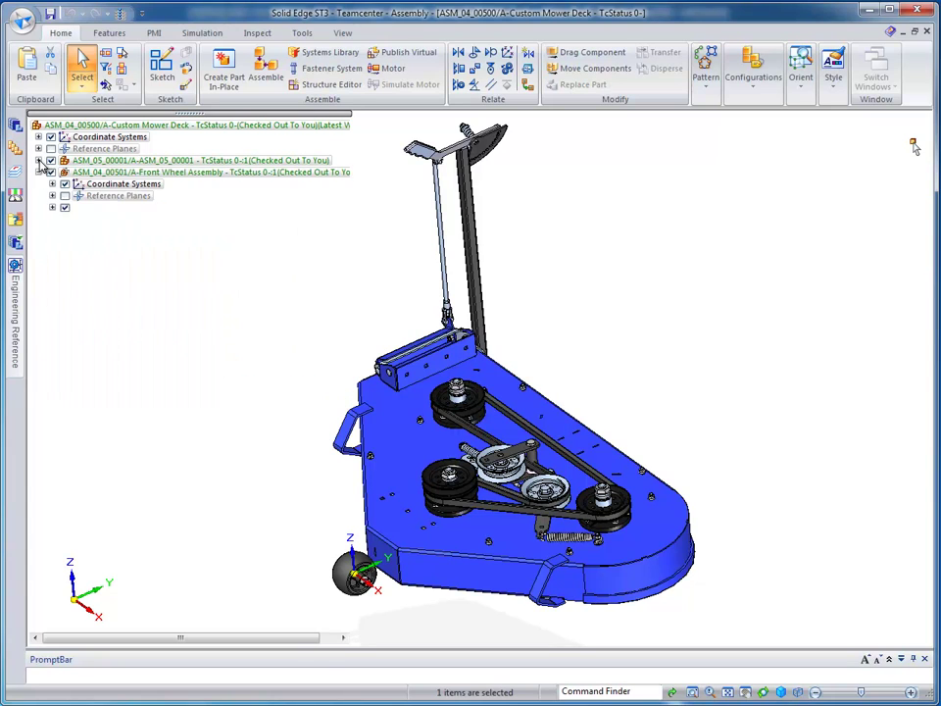
left_click(150, 370)
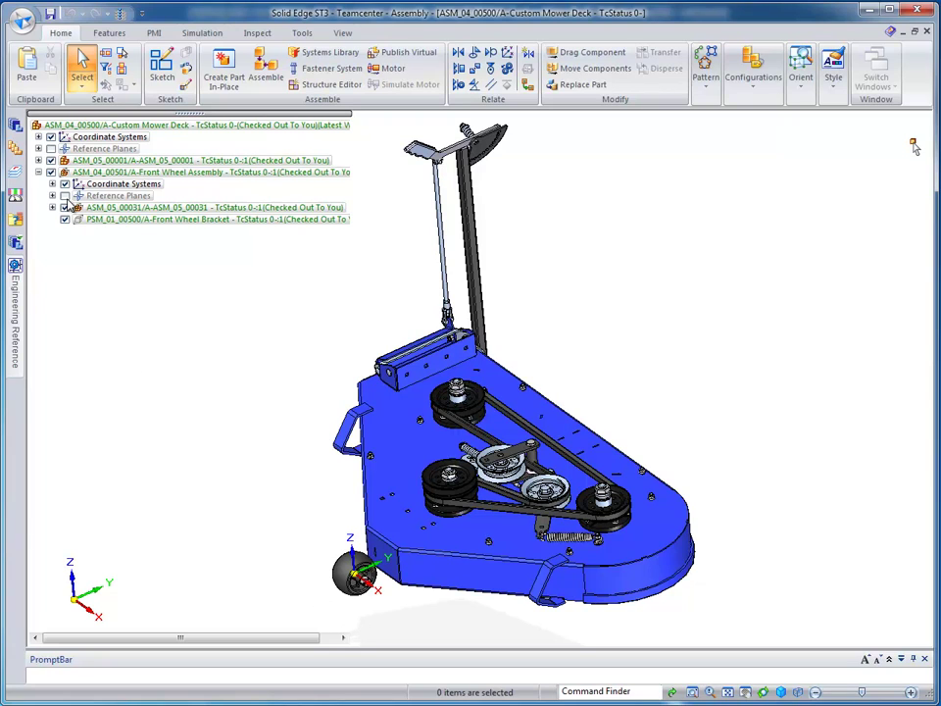
Step: Edit PSM_01_00500 Front Wheel Bracket in place from PathFinder
left_click(93, 220)
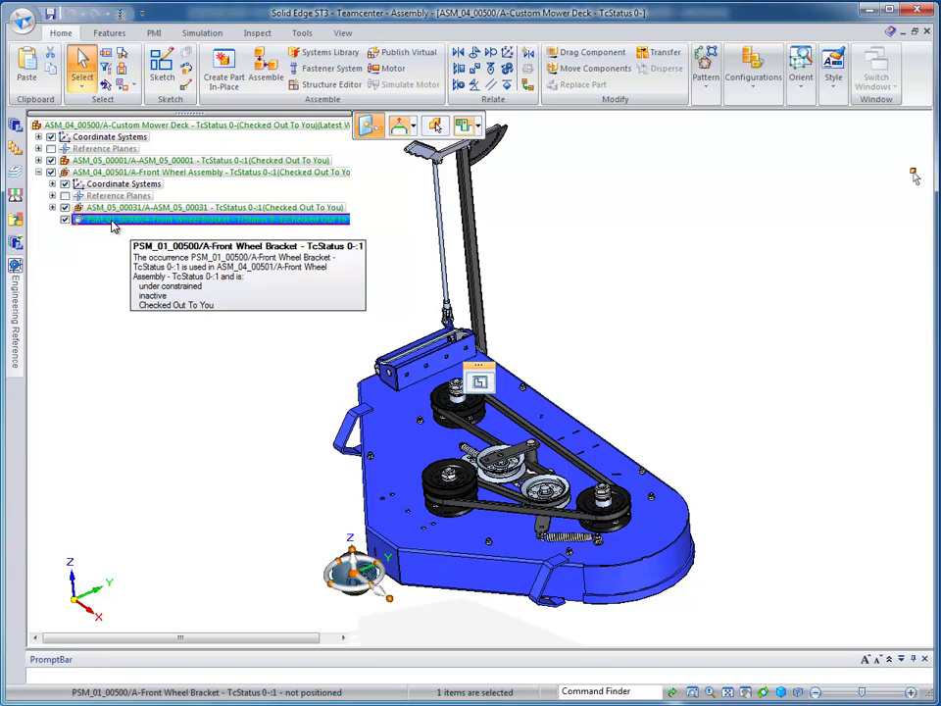
left_click(129, 298)
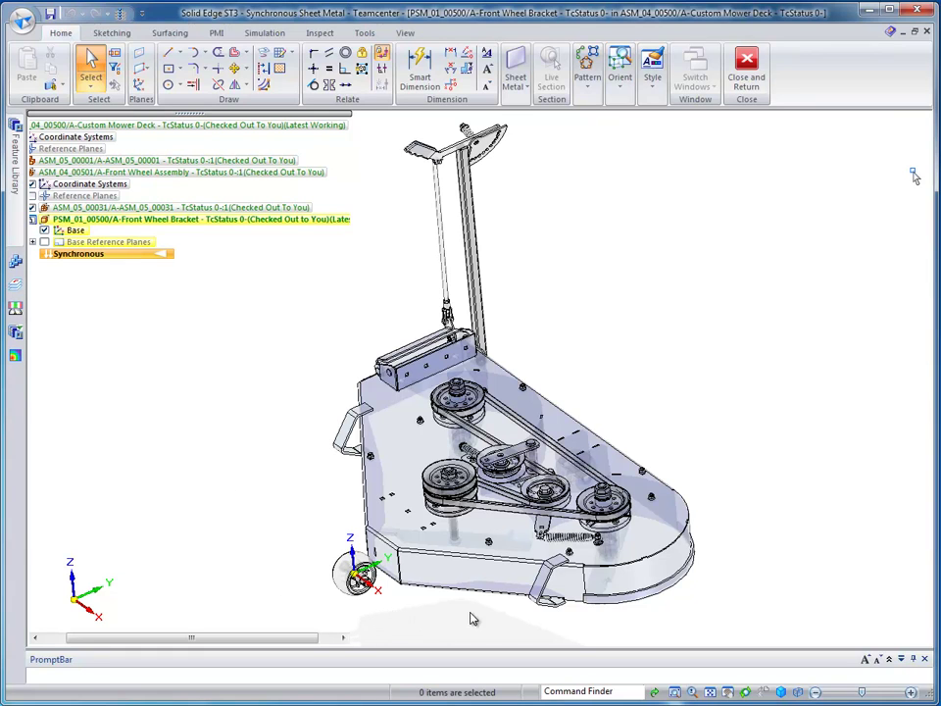
middle_click_drag(473, 617, 380, 586)
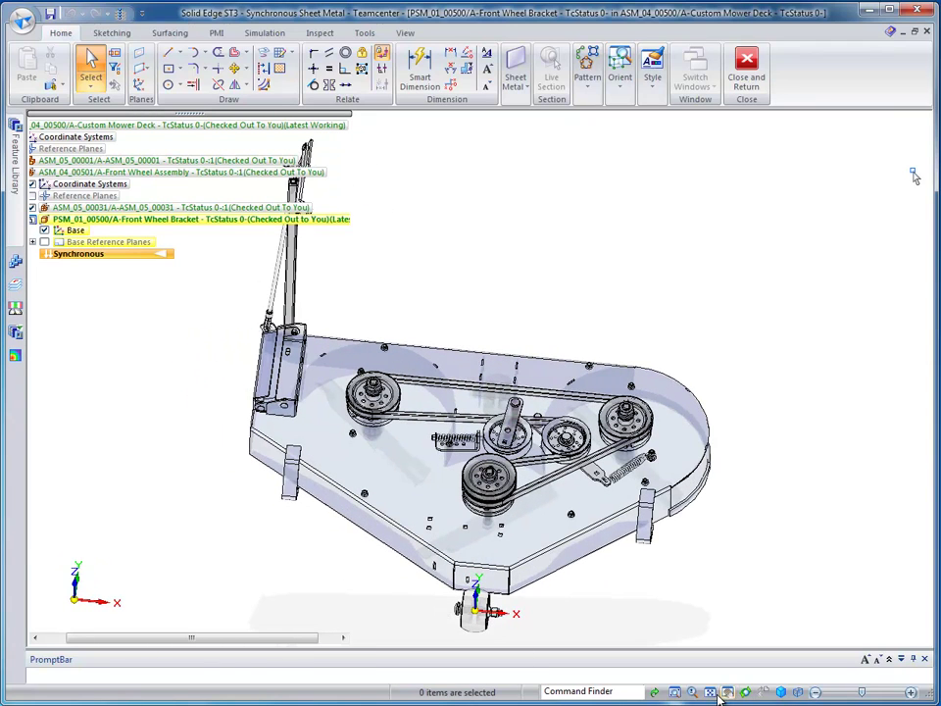